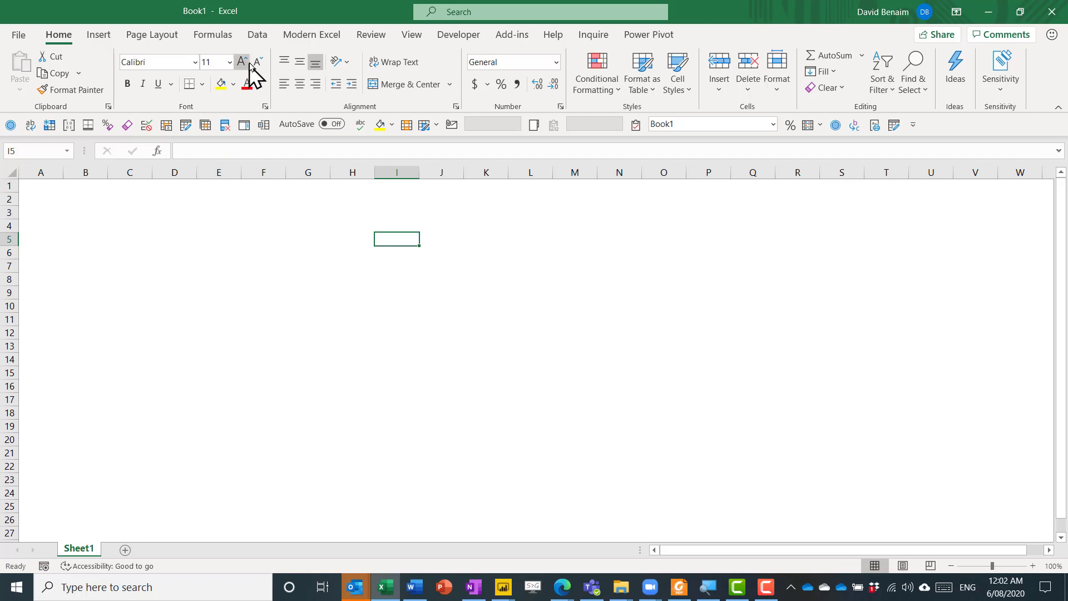
# Step: On the Data tab, browse the Featured and organization data types, such as Staff, without choosing one
pyautogui.click(258, 34)
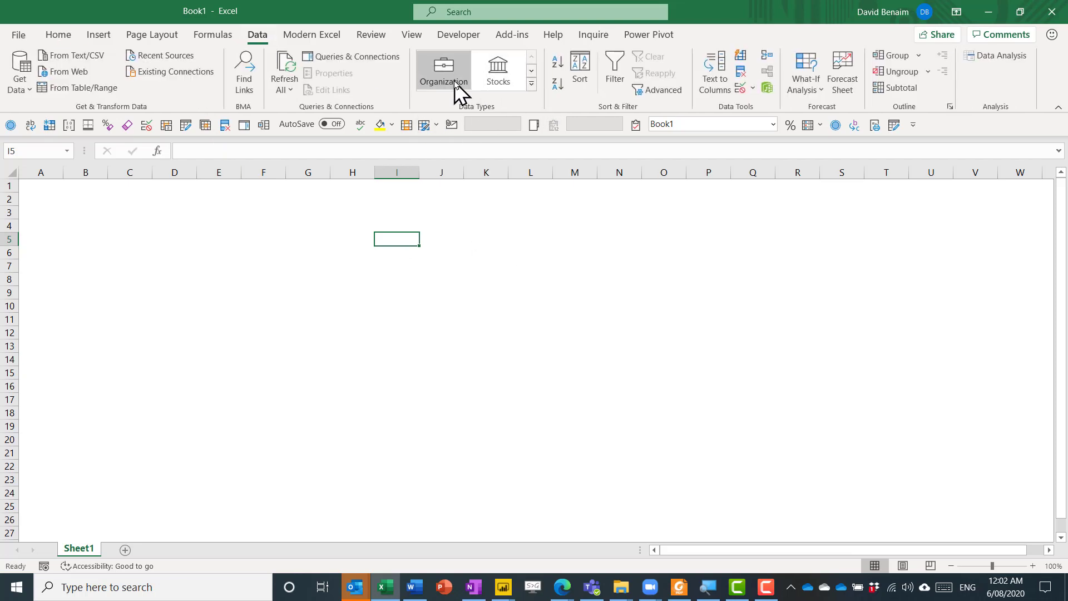
pyautogui.click(532, 85)
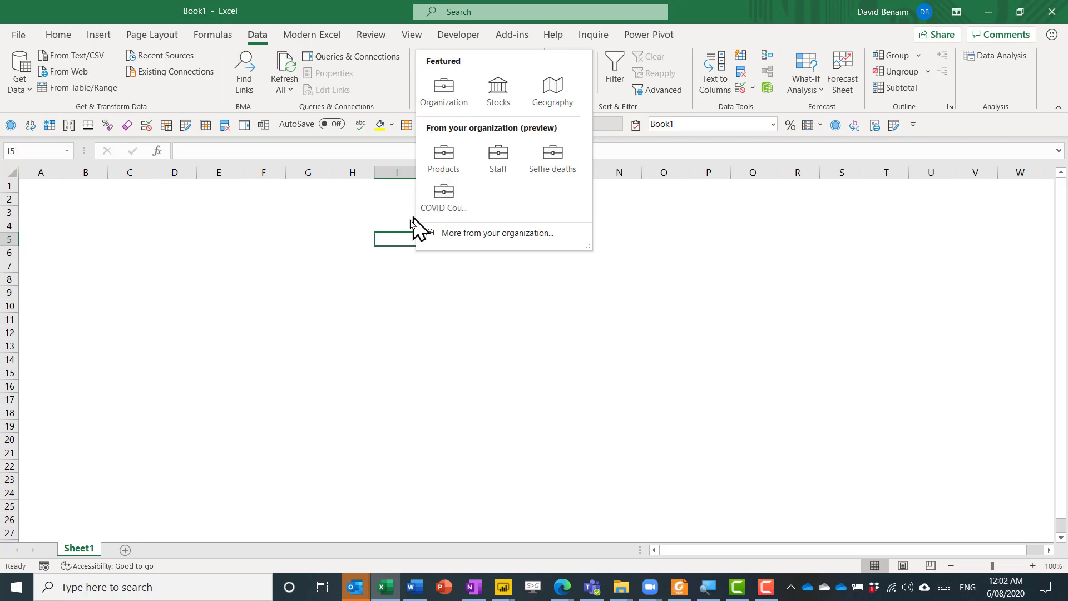
pyautogui.click(396, 240)
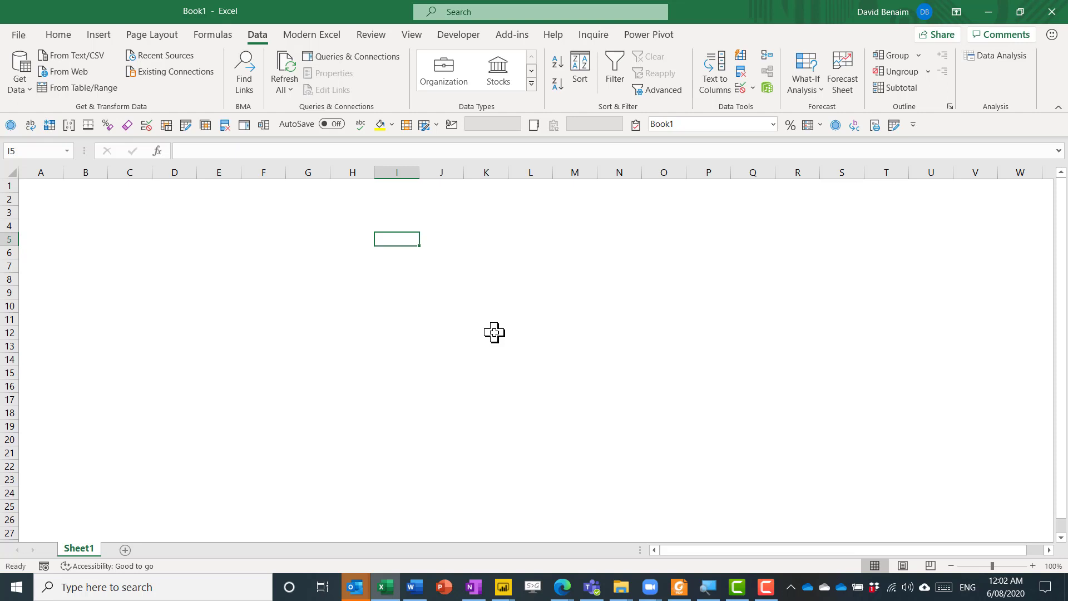
# Step: Enter five staff first names into I5:I9, starting Ross, Rach, Mo, Chand and P
pyautogui.write('Ross')
pyautogui.press('Return')
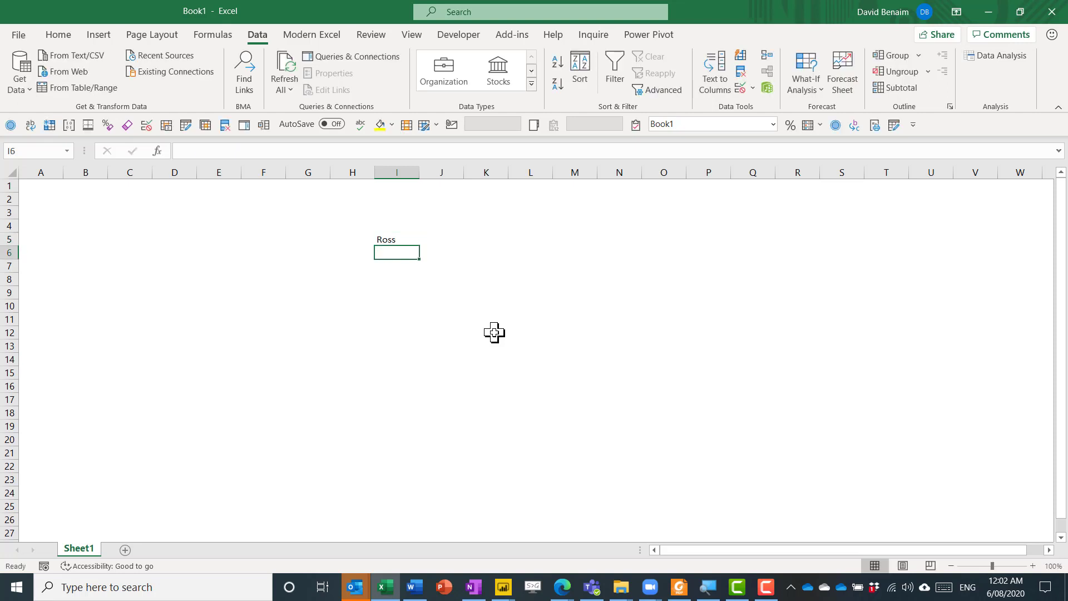
pyautogui.write('Rachel')
pyautogui.press('Return')
pyautogui.write('Monica')
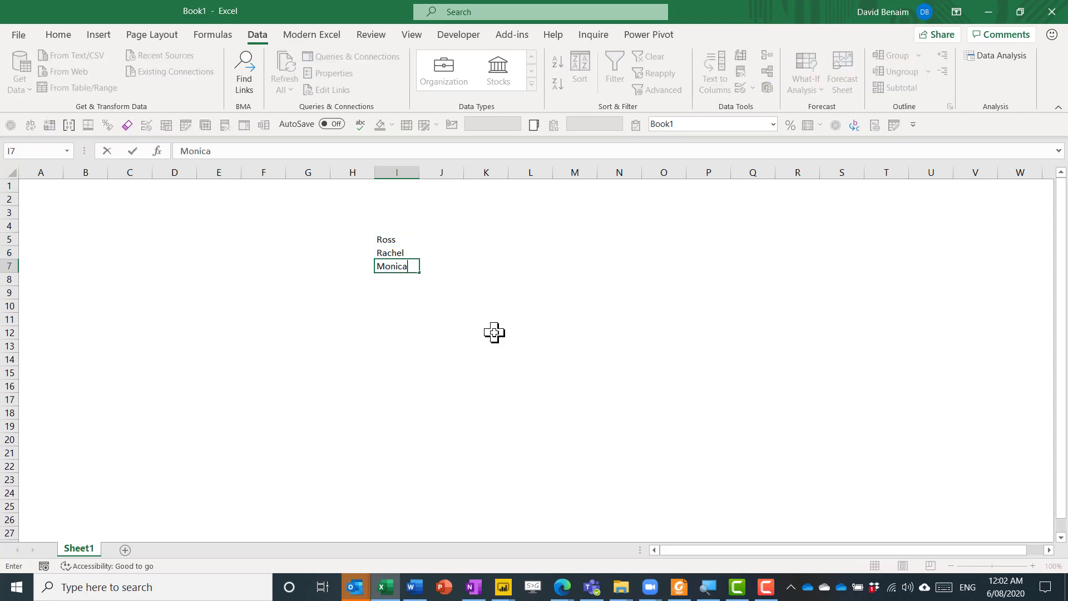
pyautogui.press('Return')
pyautogui.write('Chandler')
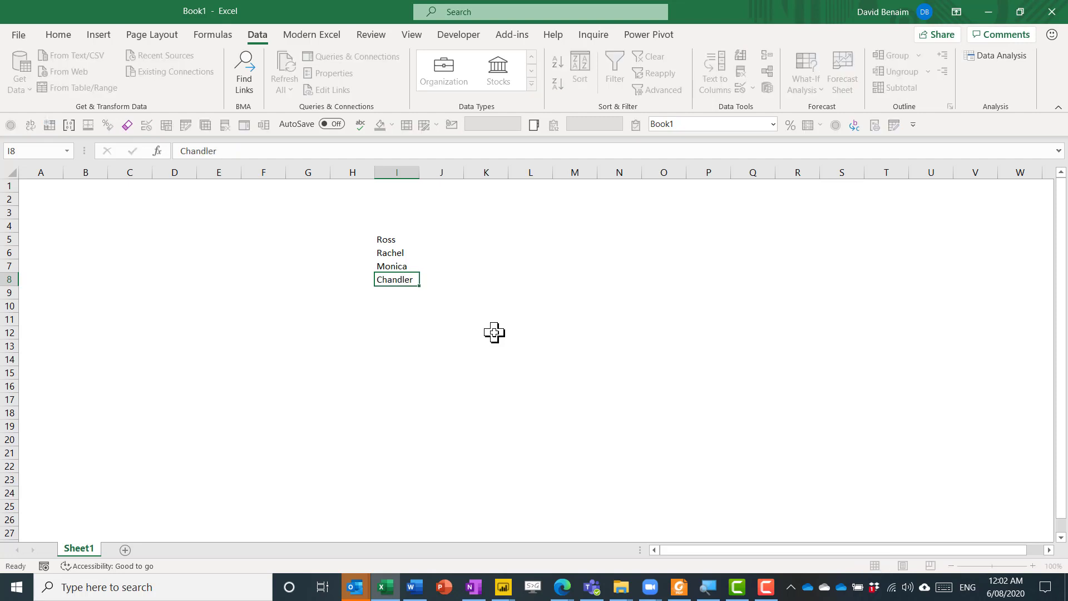
pyautogui.press('Return')
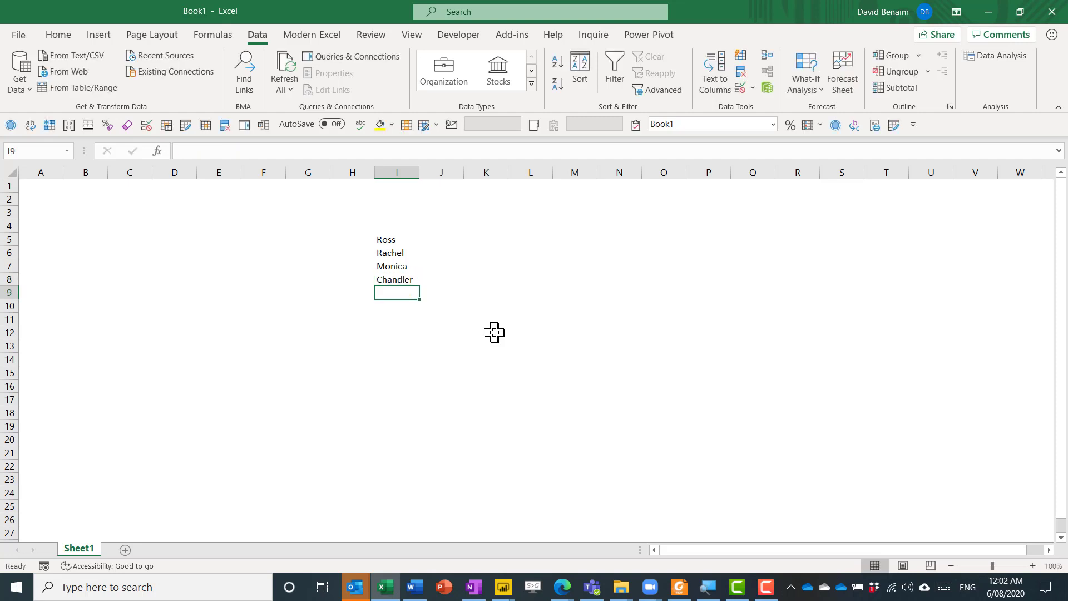
pyautogui.write('Pho')
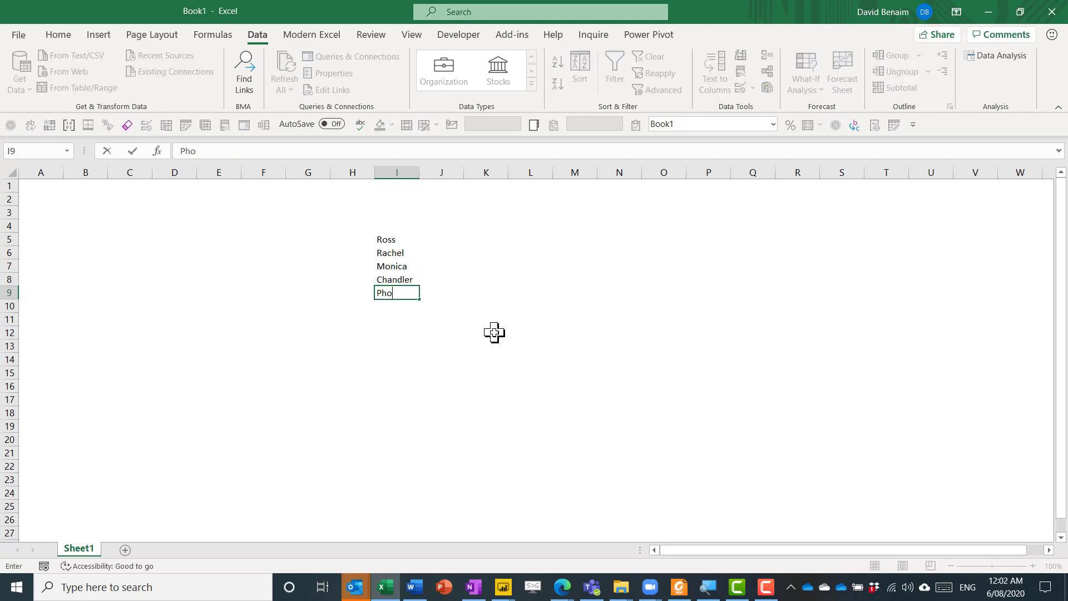
pyautogui.hotkey('ctrl', 'Return')
# Step: Select I5:I9 and convert the names to the Organization data type
pyautogui.hotkey('ctrl', 'Up')
pyautogui.hotkey('ctrl', 'shift', 'Down')
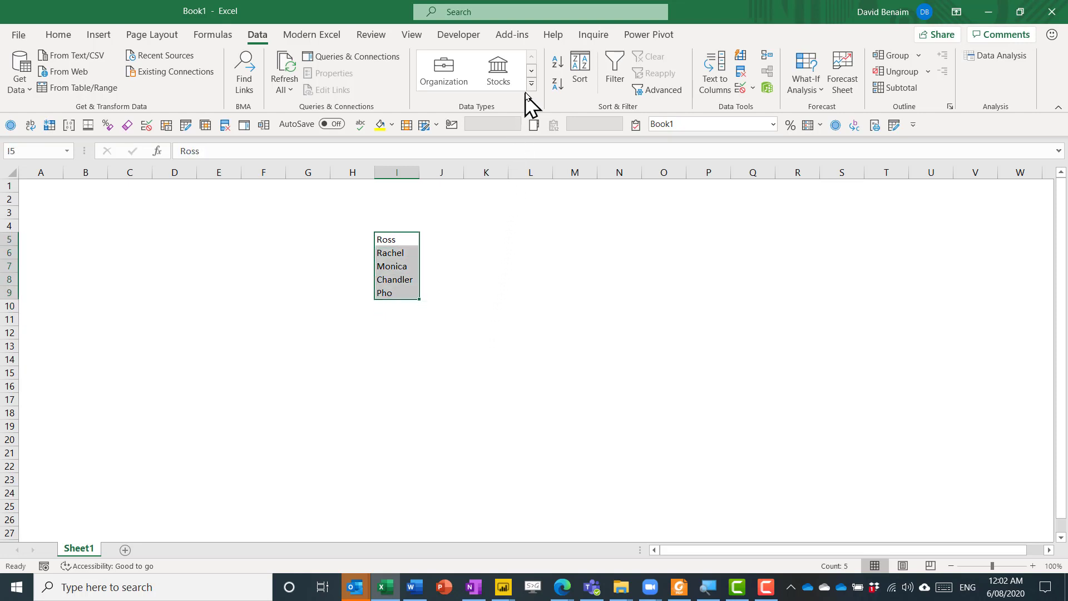
pyautogui.click(437, 84)
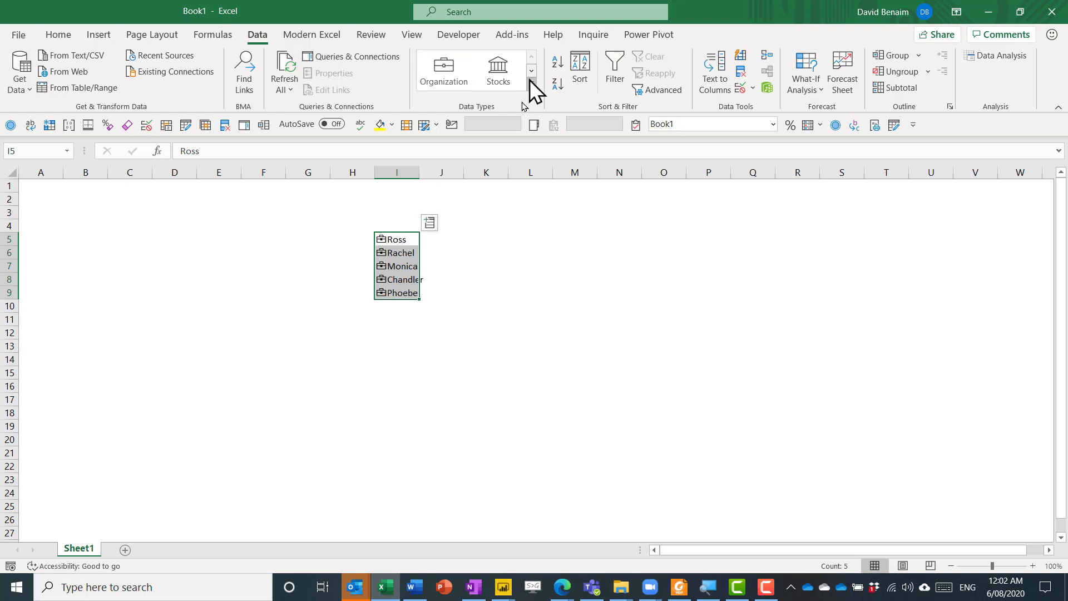
# Step: Insert each linked person's Costs field into column J
pyautogui.click(404, 291)
pyautogui.moveTo(413, 239); pyautogui.dragTo(396, 295)
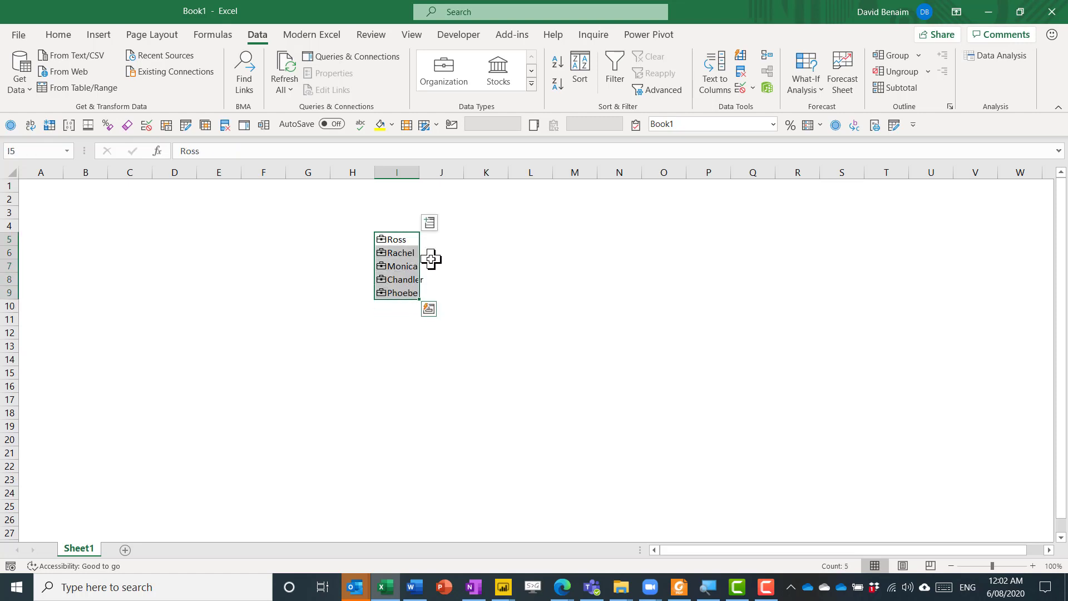
pyautogui.click(429, 225)
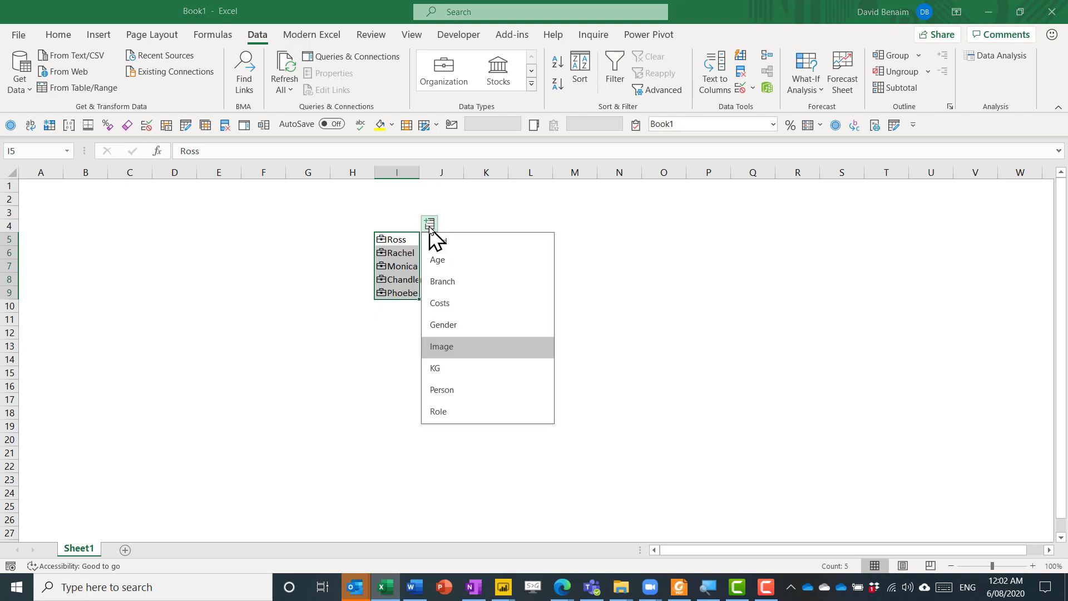
pyautogui.click(443, 305)
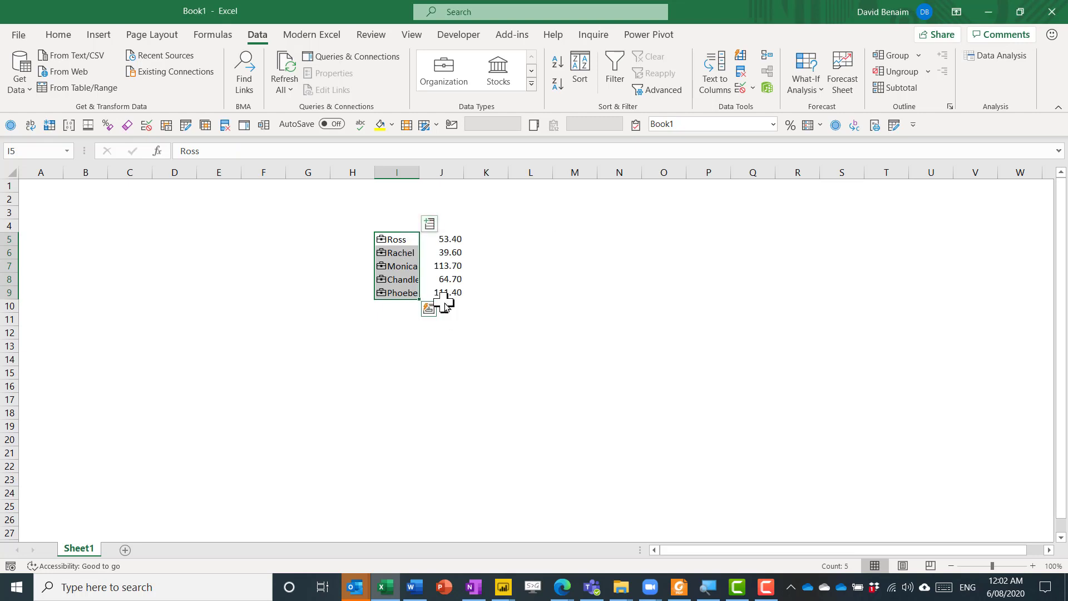
# Step: Enter the header 'Person' in I4 and select I4:J9
pyautogui.click(405, 222)
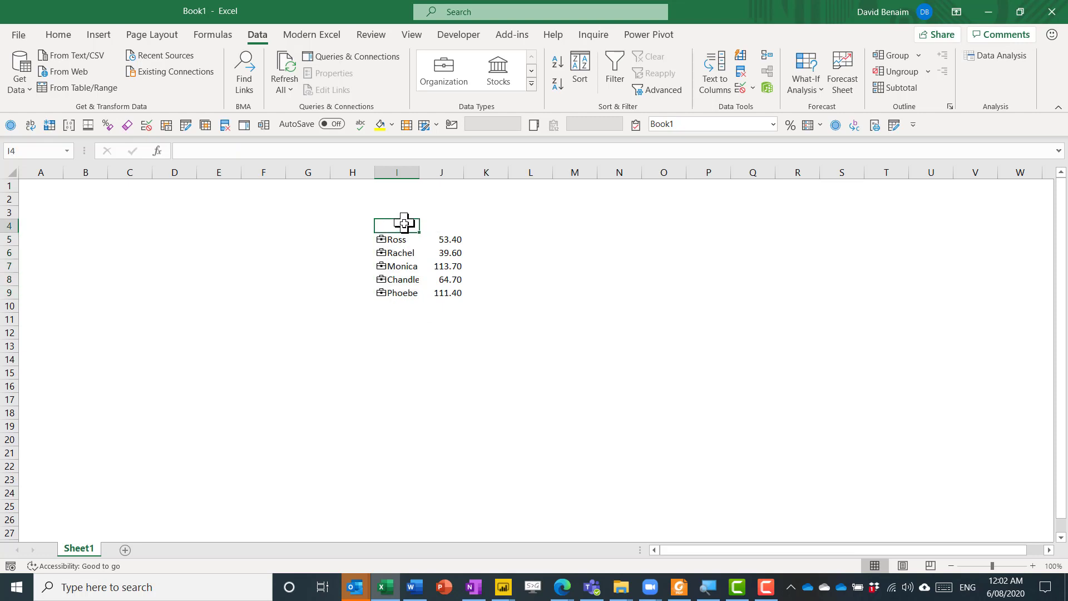
pyautogui.write('Per')
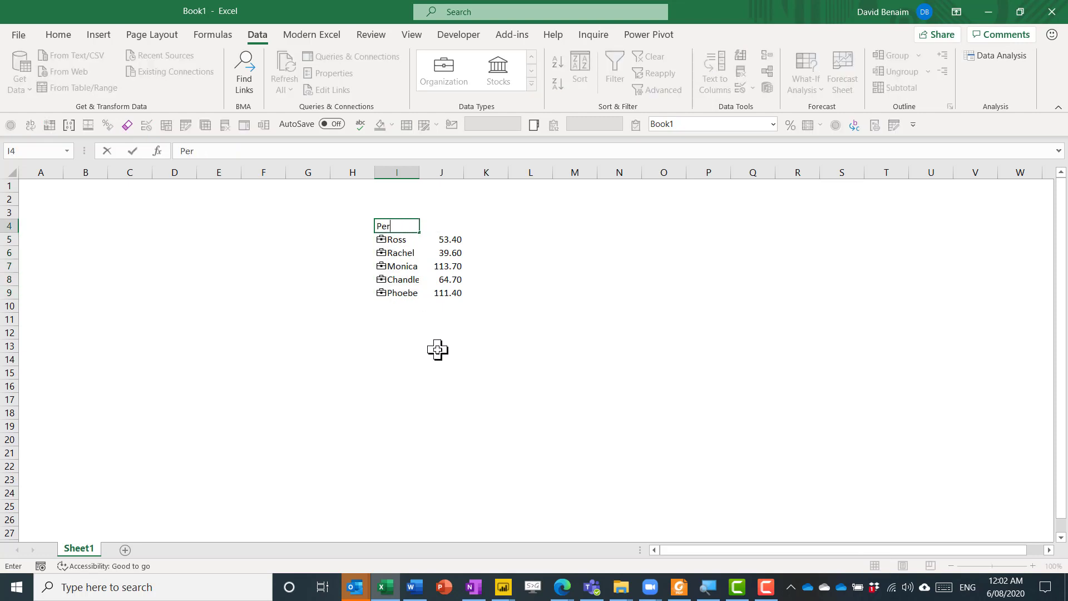
pyautogui.write('son')
pyautogui.press('Return')
pyautogui.press('Up')
pyautogui.hotkey('ctrl', 'shift', 'Down')
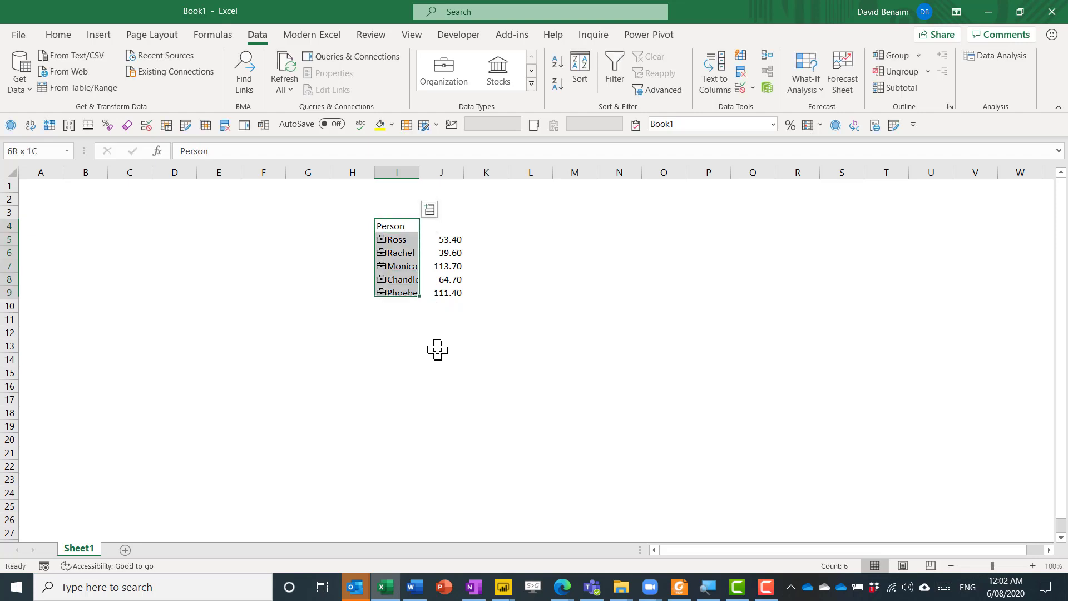
pyautogui.hotkey('shift', 'Right')
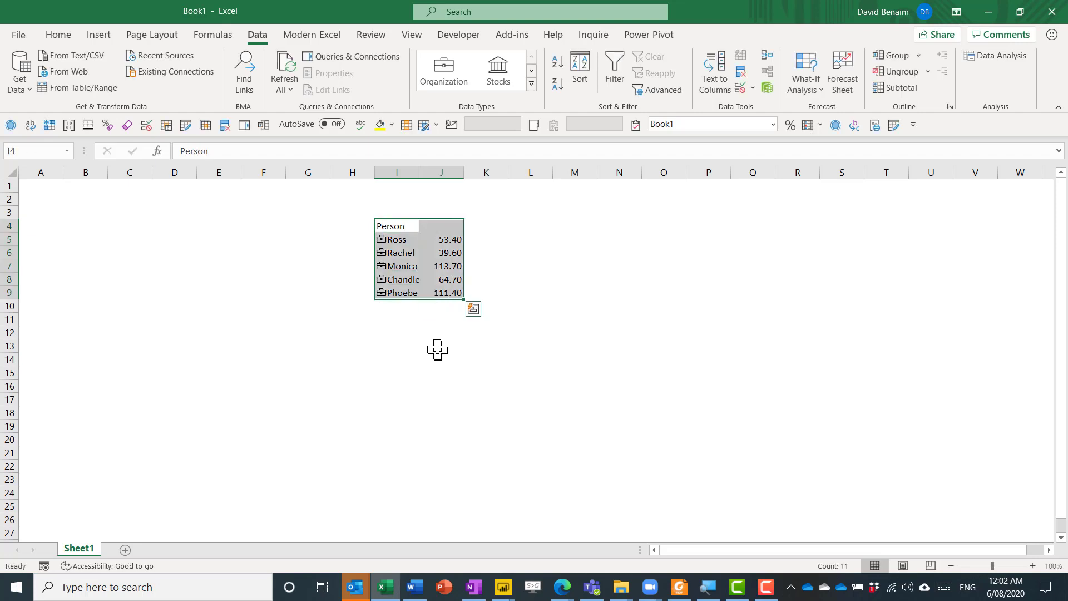
# Step: Create a table with headers from I4:J9
pyautogui.click(107, 37)
pyautogui.click(135, 71)
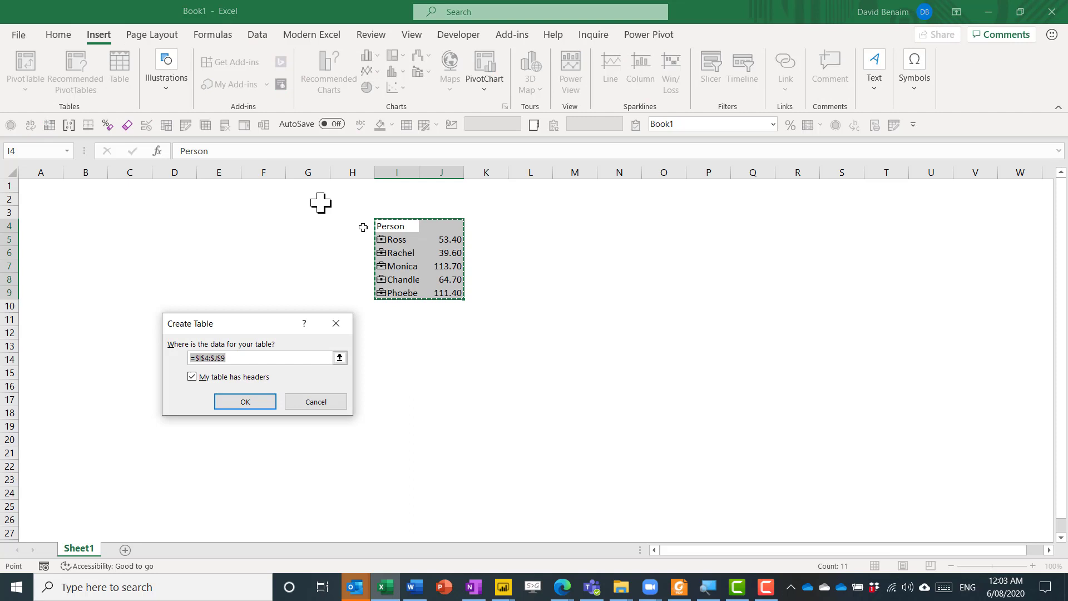
pyautogui.click(243, 408)
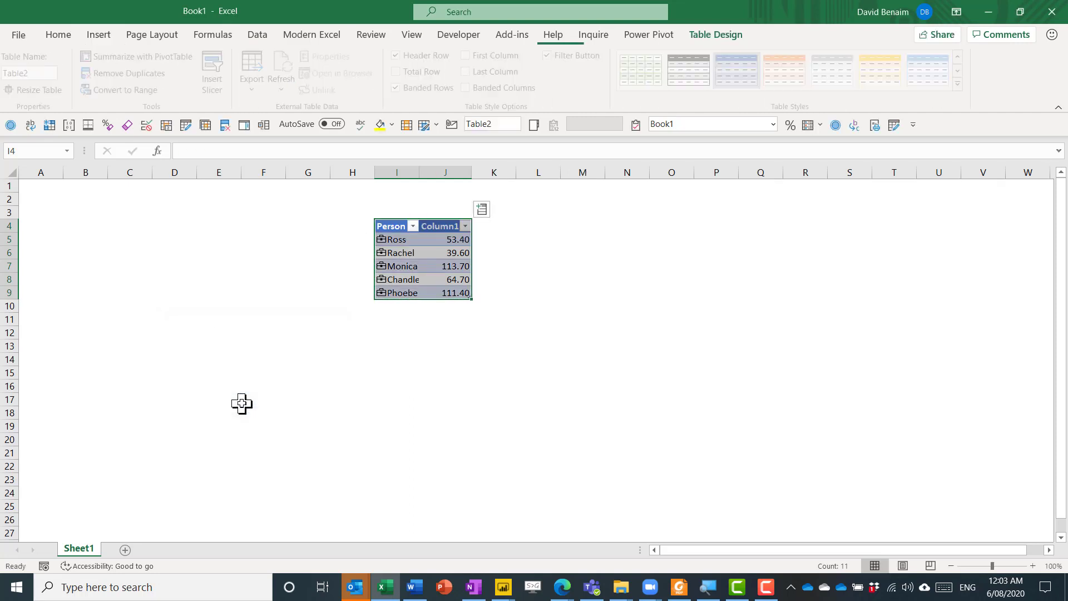
# Step: Add KG and Gender columns to the table from the linked records
pyautogui.click(483, 210)
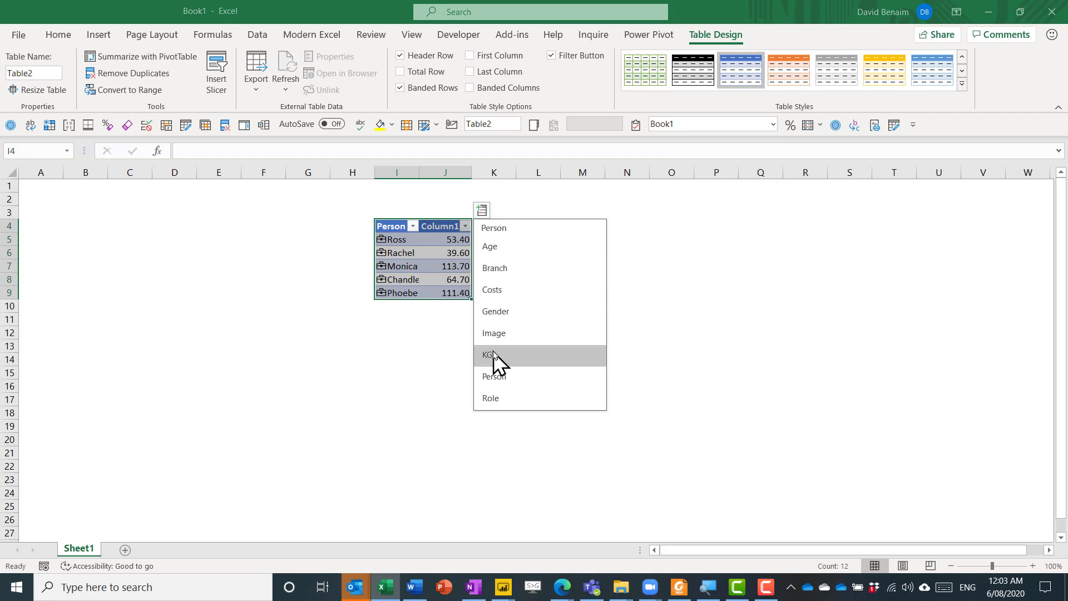
pyautogui.click(493, 355)
pyautogui.click(494, 227)
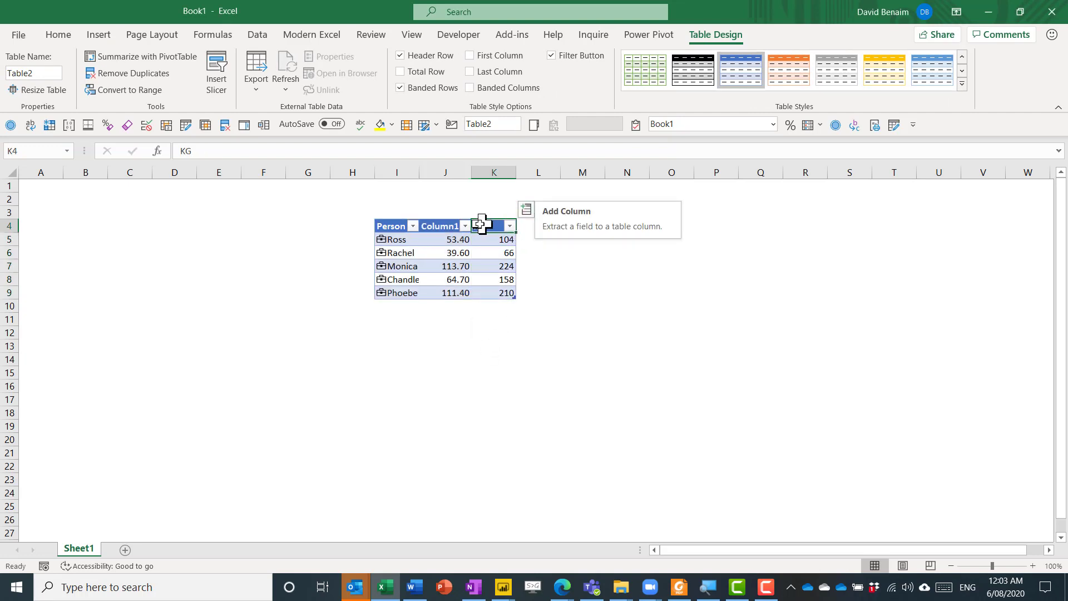
pyautogui.click(527, 211)
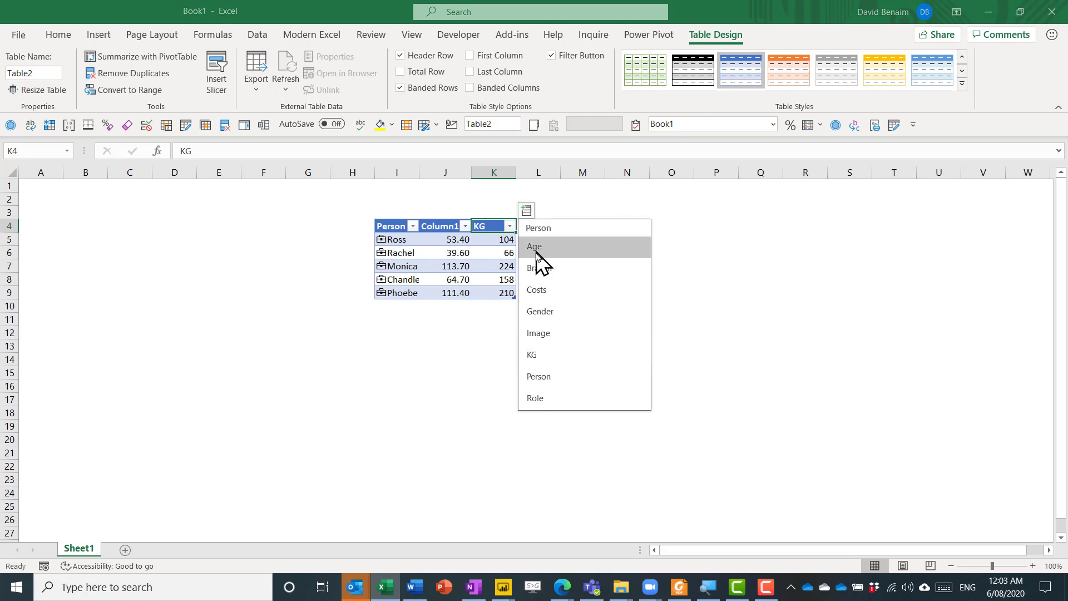
pyautogui.click(561, 315)
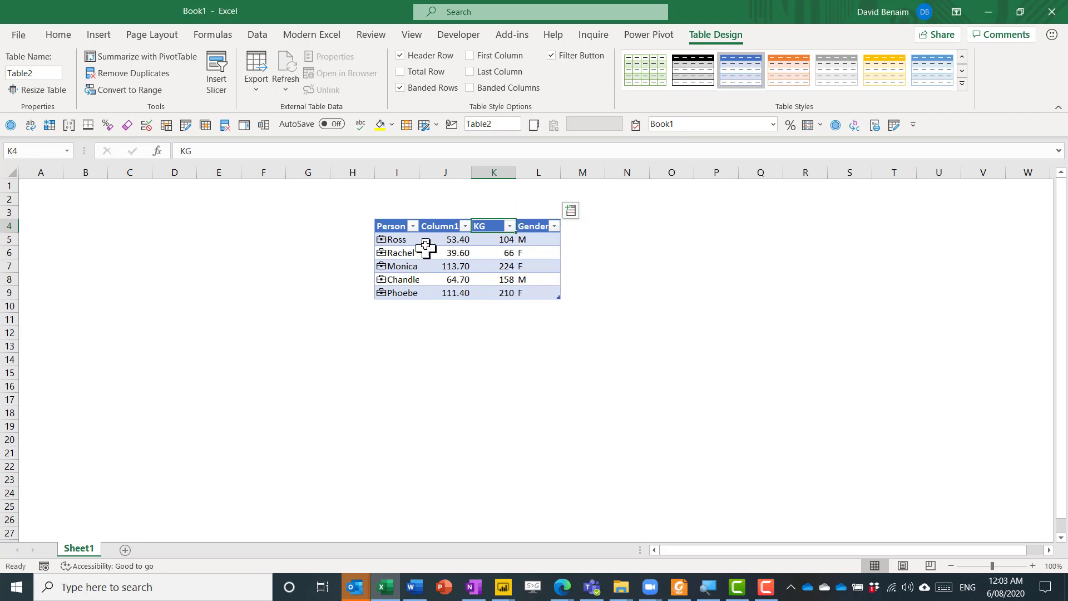
# Step: Open the first person's data card and scroll to its Power BI Staff source details
pyautogui.click(381, 240)
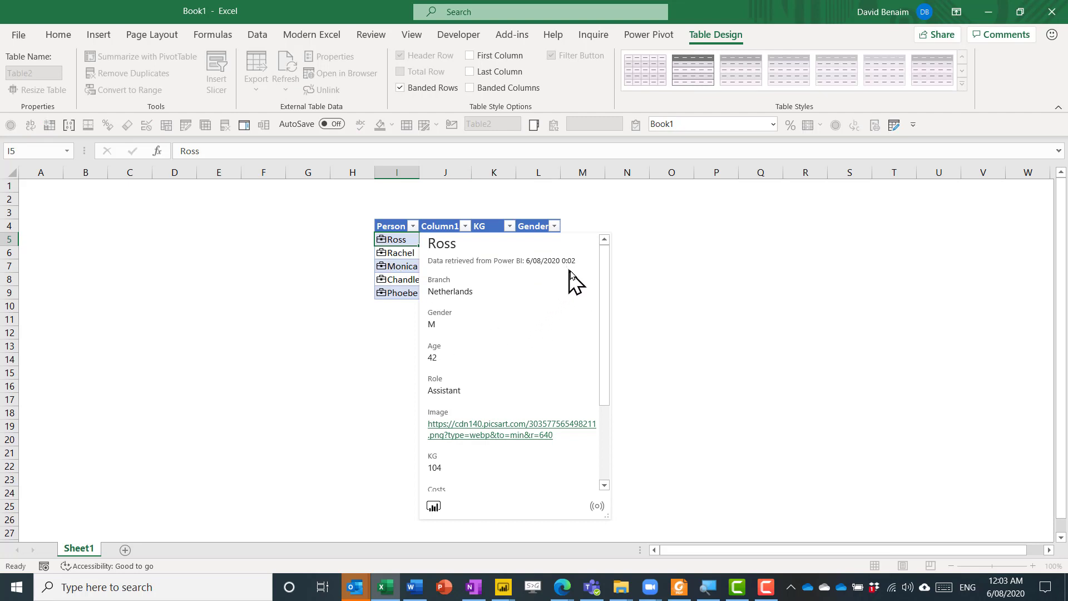
pyautogui.moveTo(606, 282); pyautogui.dragTo(603, 370)
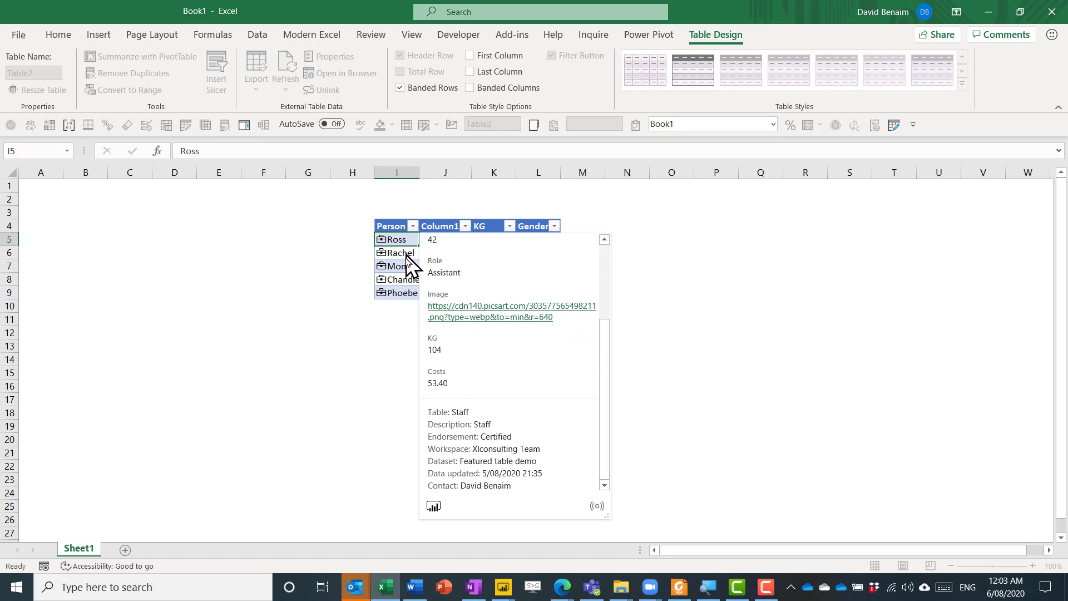
pyautogui.click(490, 310)
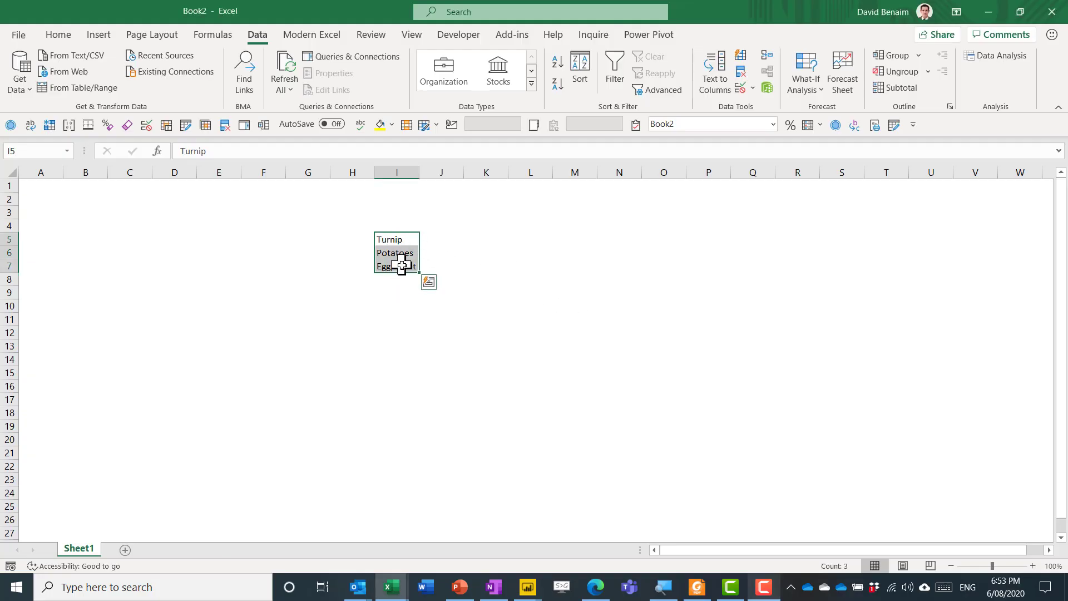
# Step: Convert the vegetables to the Products data type, resolving Eggplannt to the Eggplants record
pyautogui.click(533, 84)
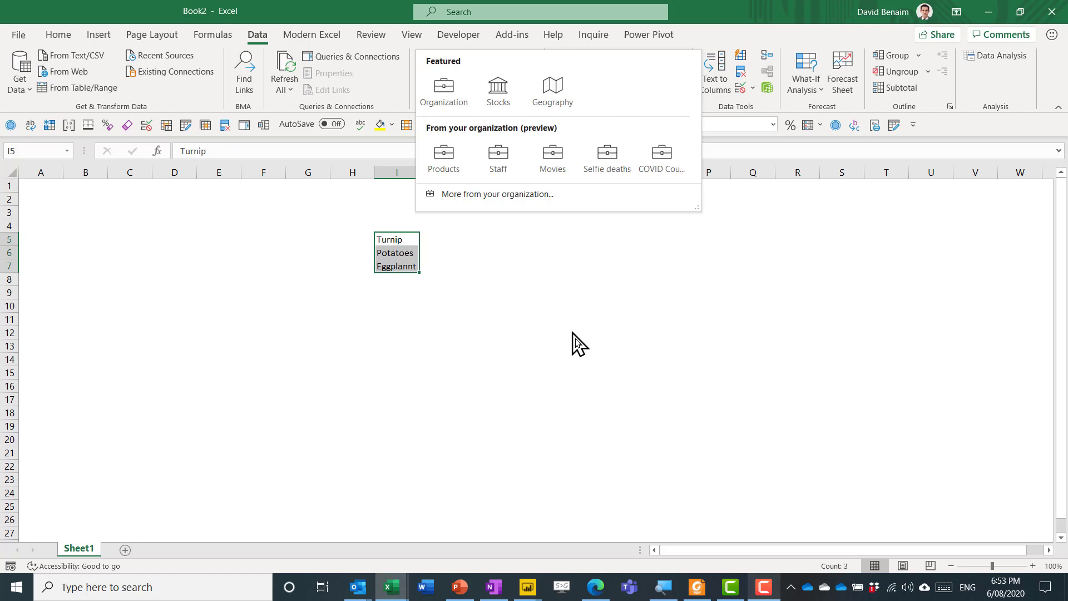
pyautogui.click(444, 159)
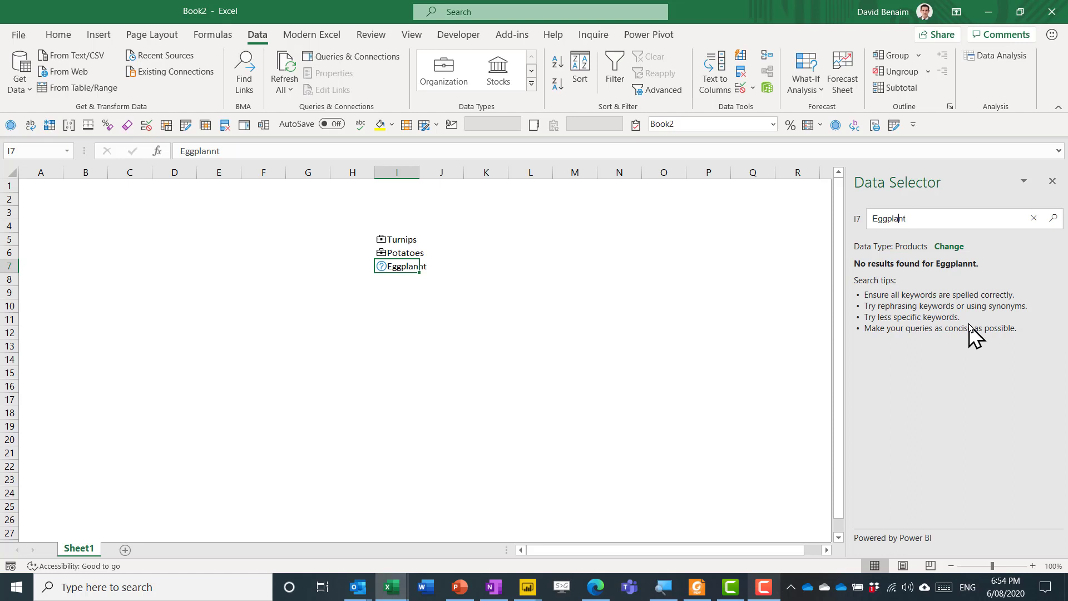
pyautogui.press('Return')
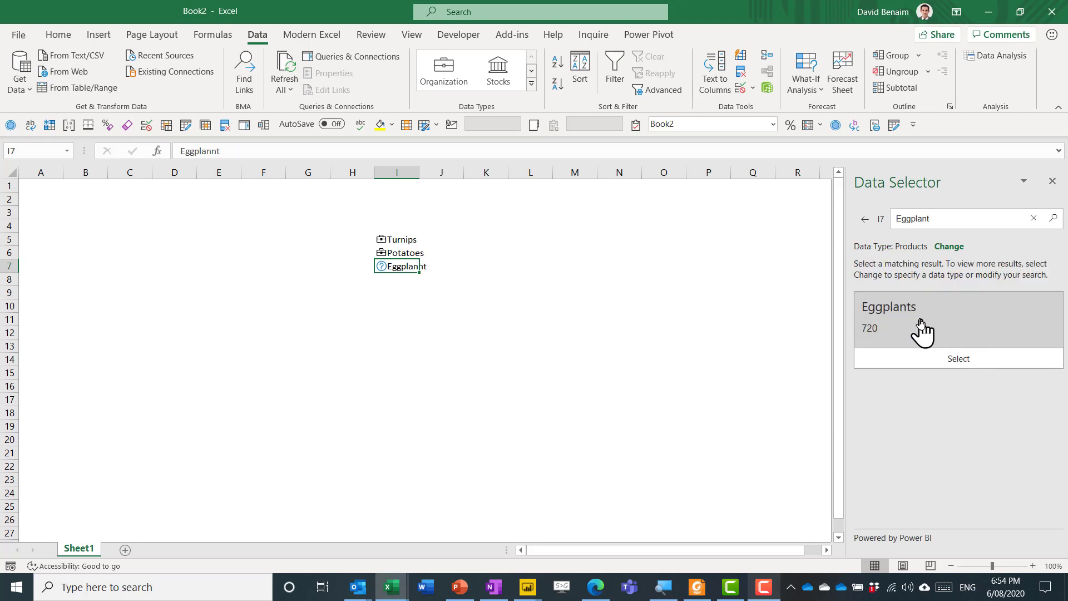
pyautogui.click(948, 332)
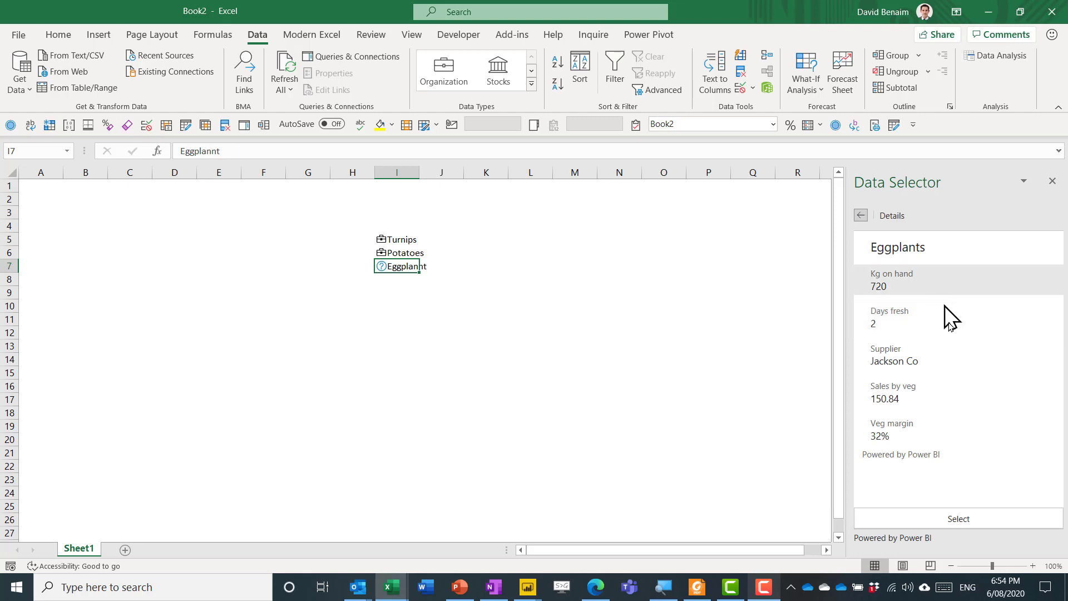
pyautogui.click(860, 216)
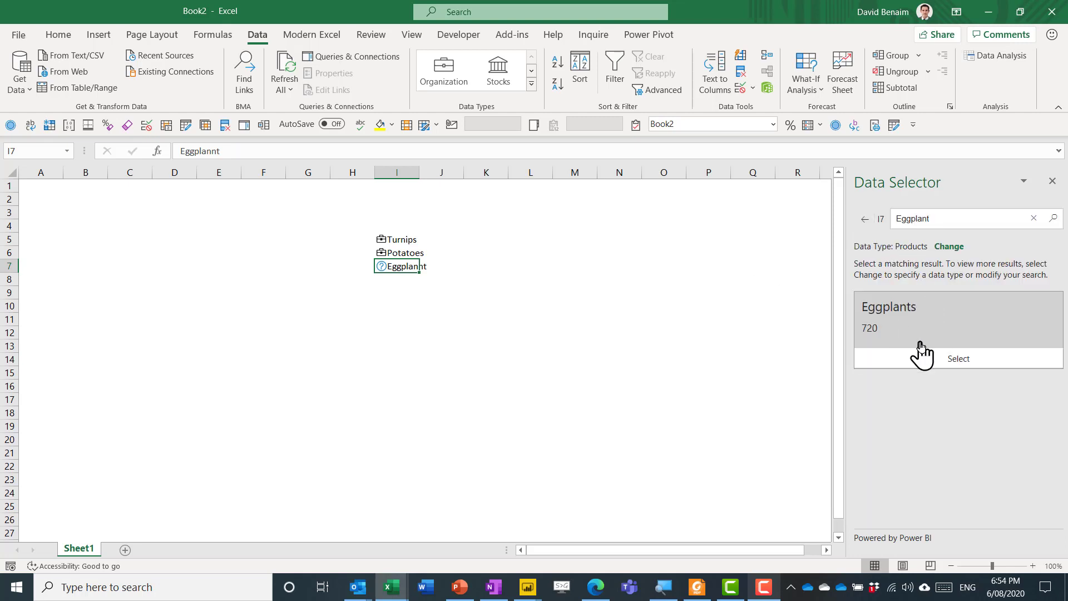
pyautogui.click(928, 360)
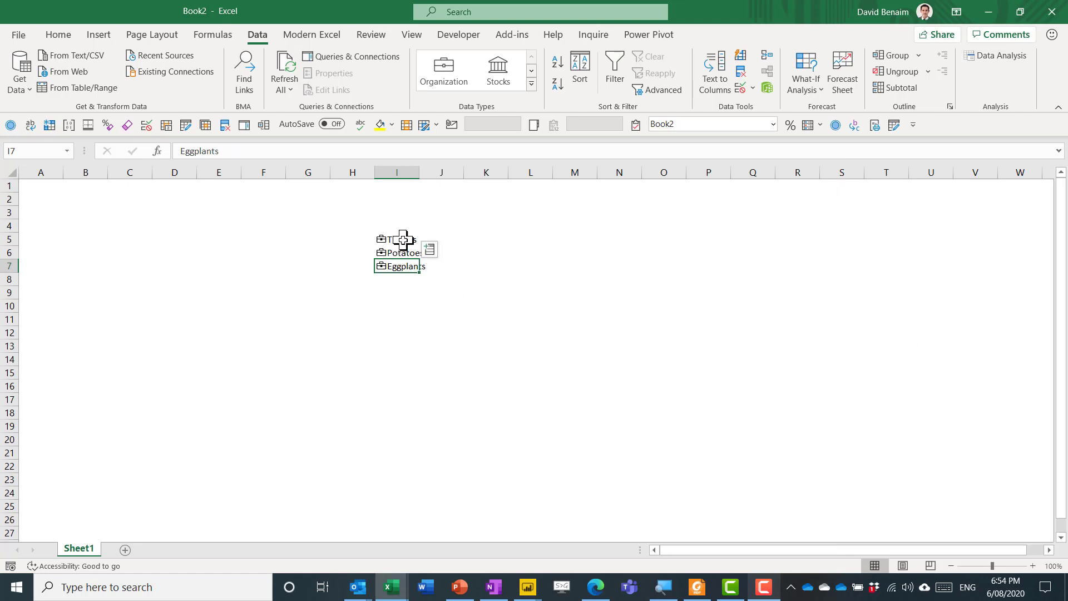
# Step: For I5:I7, insert Kg on hand into column J and Veg margin into column K
pyautogui.moveTo(403, 239); pyautogui.dragTo(412, 266)
pyautogui.click(430, 224)
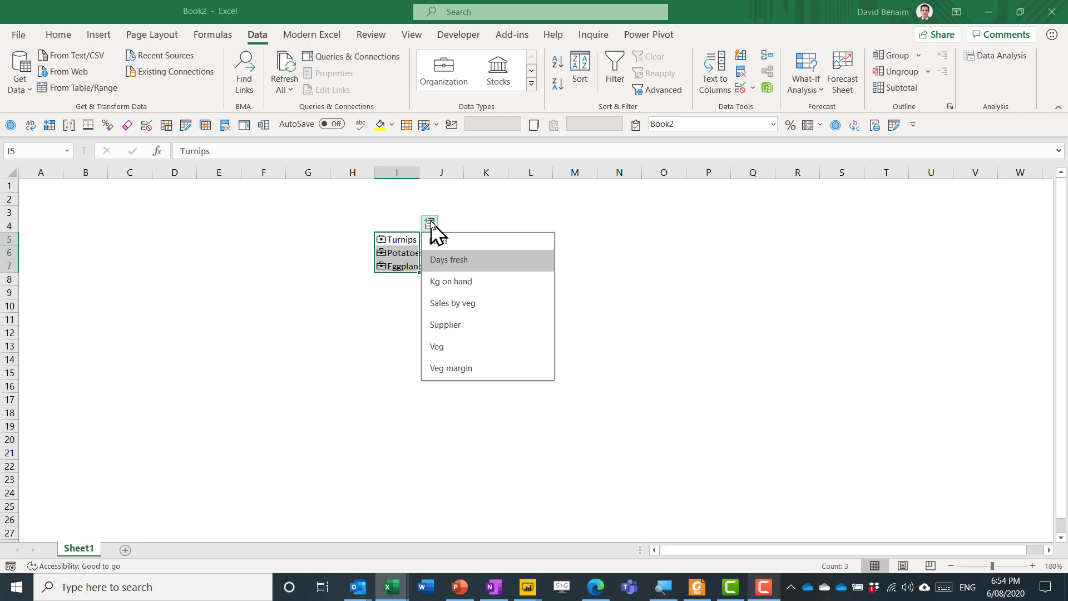
pyautogui.click(470, 283)
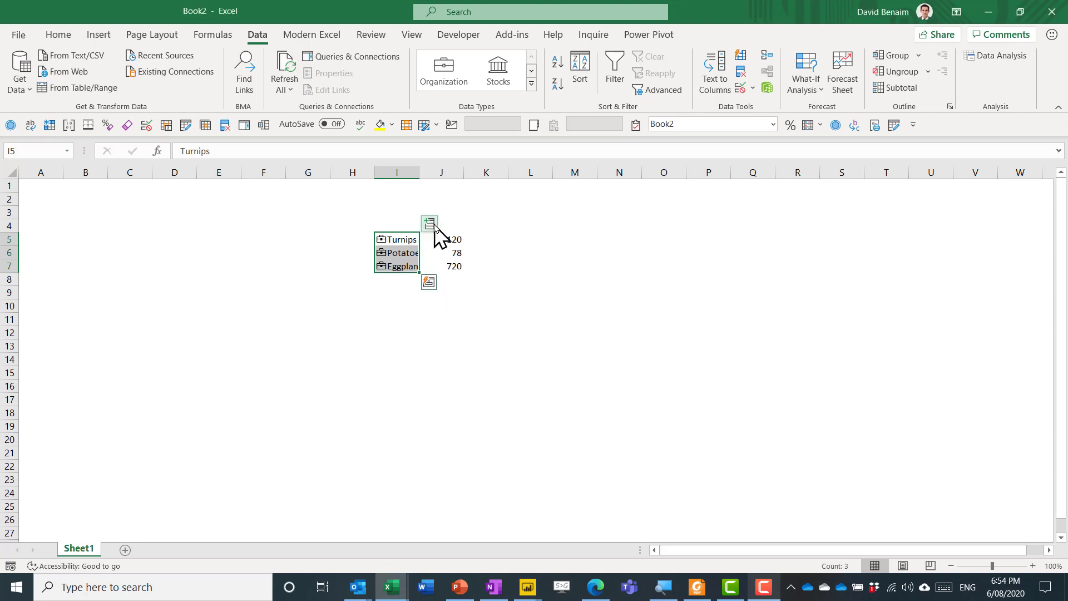
pyautogui.click(430, 223)
pyautogui.click(489, 368)
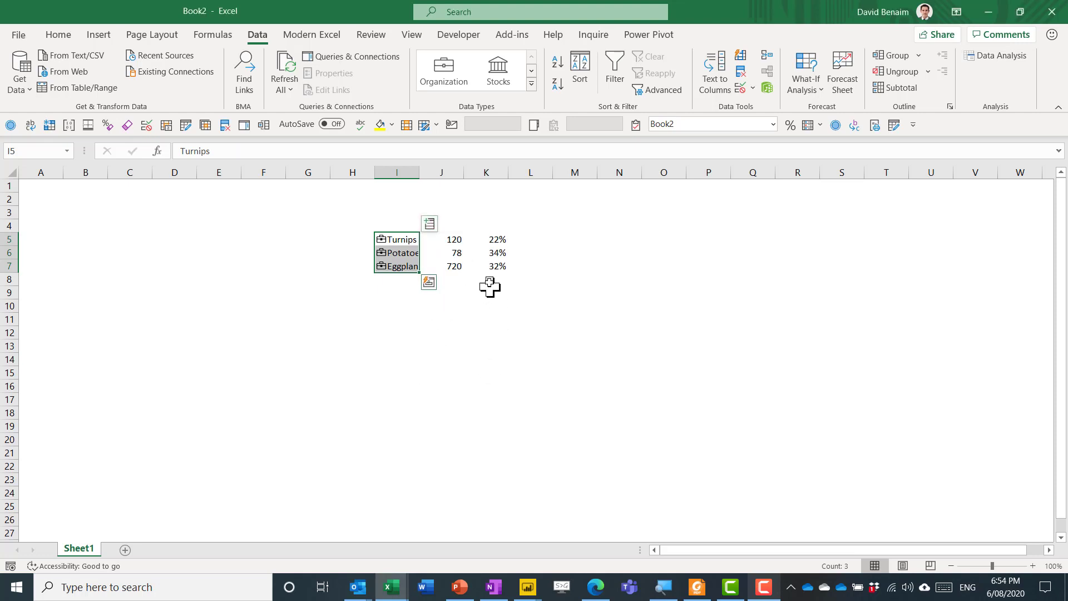
pyautogui.click(494, 240)
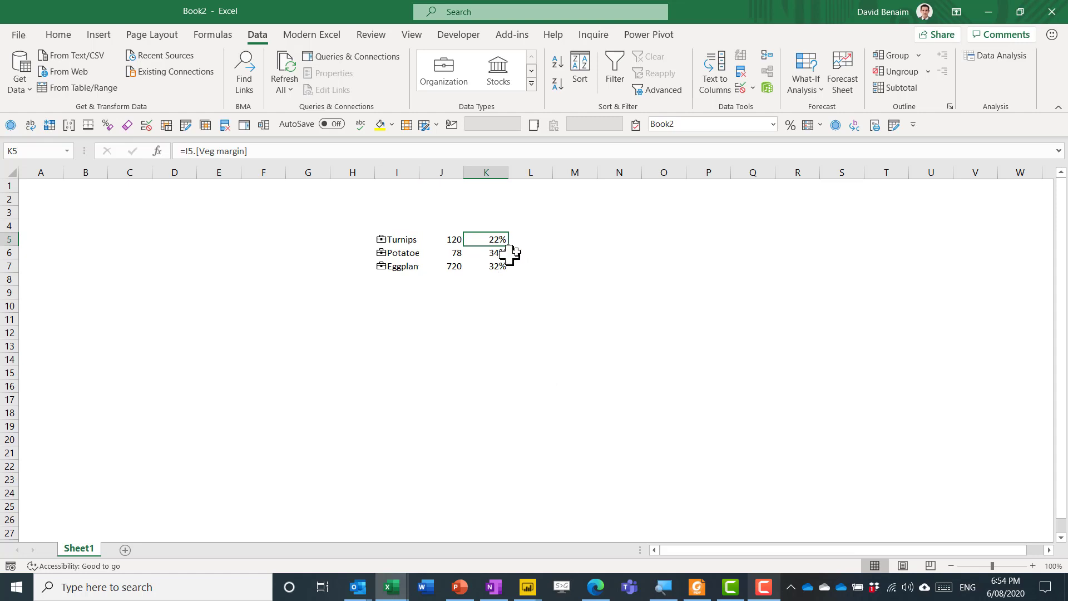
pyautogui.click(525, 237)
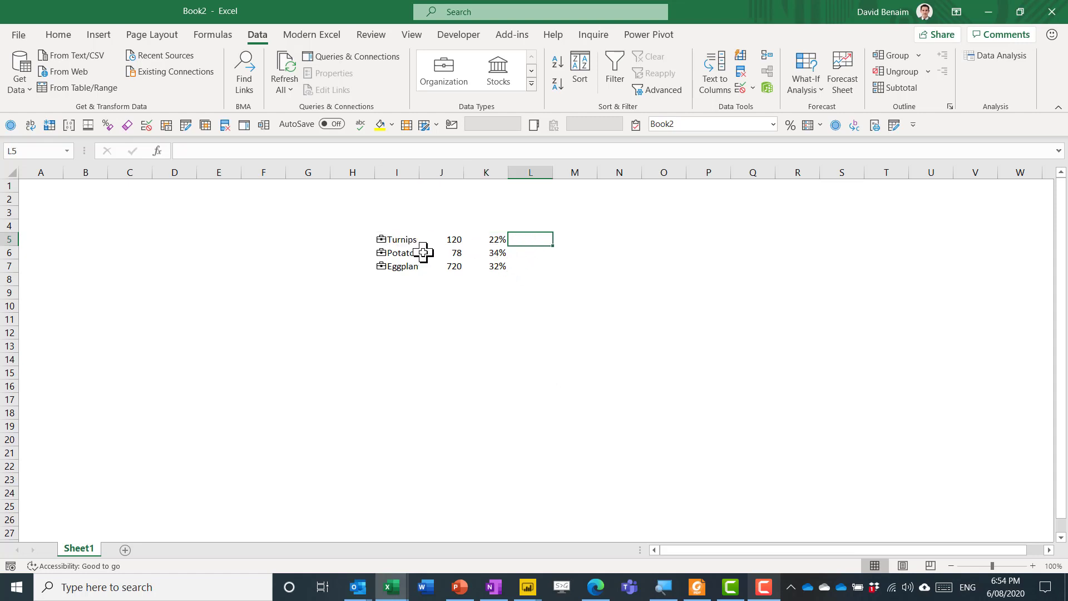
# Step: Enter =I5.[Days fresh] in L5 and fill it down to L7, giving 5, 12 and 2
pyautogui.write('=')
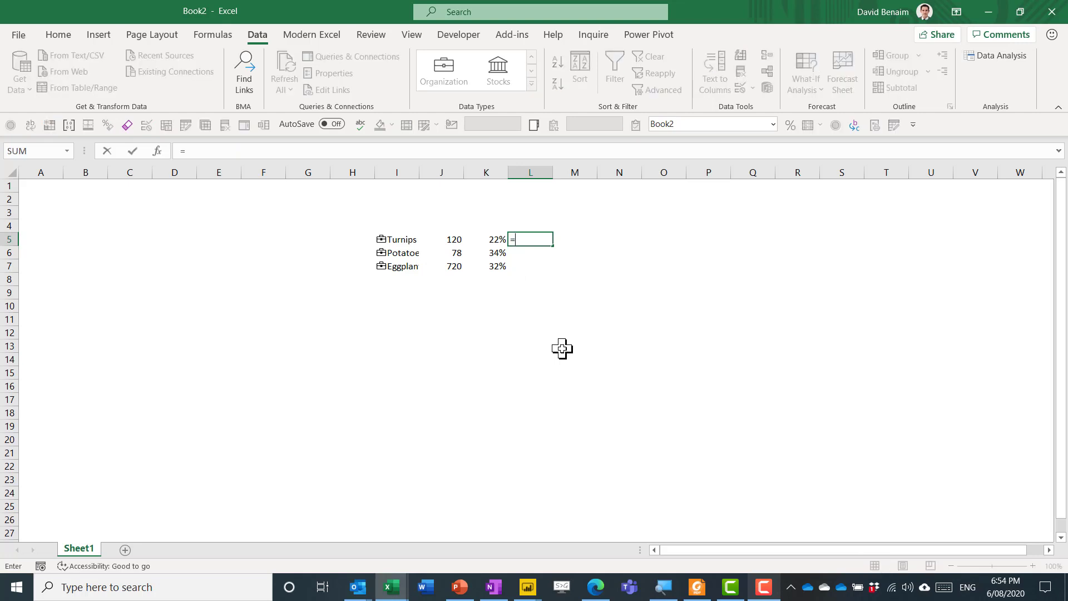
pyautogui.press('Left')
pyautogui.press('Left')
pyautogui.press('Left')
pyautogui.write('.')
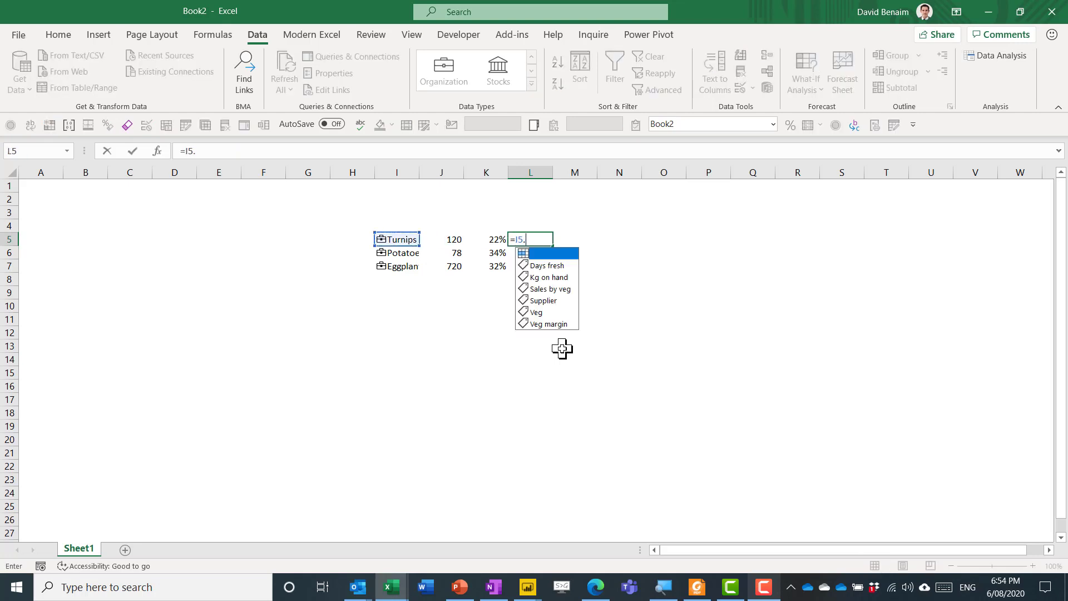
pyautogui.press('Down')
pyautogui.press('Down')
pyautogui.press('Down')
pyautogui.press('Down')
pyautogui.press('Down')
pyautogui.press('Down')
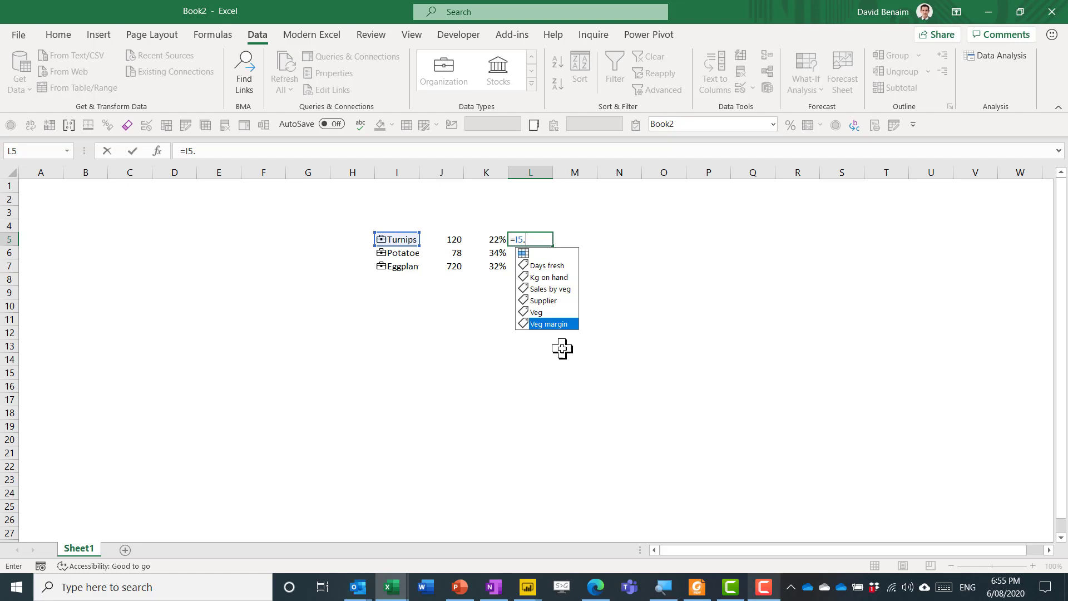
pyautogui.press('Up')
pyautogui.press('Up')
pyautogui.press('Up')
pyautogui.press('Up')
pyautogui.press('Up')
pyautogui.press('Tab')
pyautogui.hotkey('ctrl', 'Return')
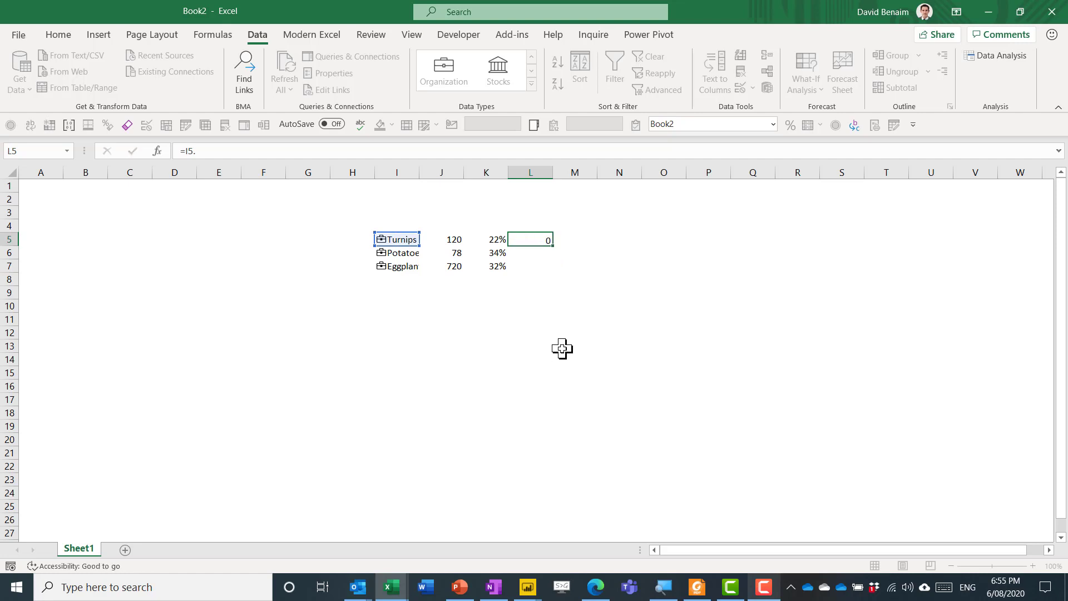
pyautogui.hotkey('shift', 'Down')
pyautogui.hotkey('shift', 'Down')
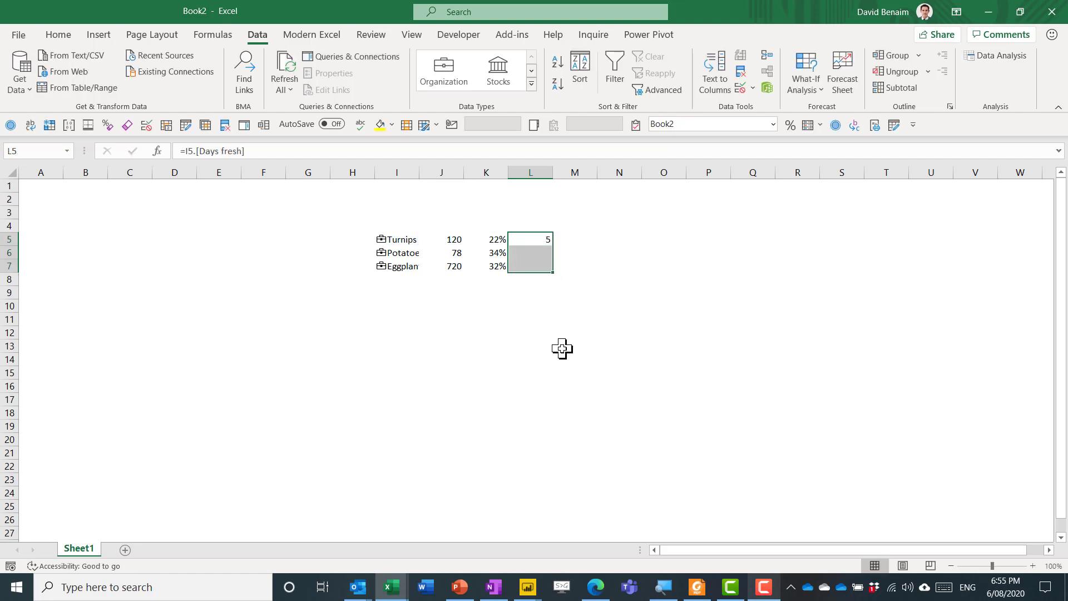
pyautogui.click(543, 241)
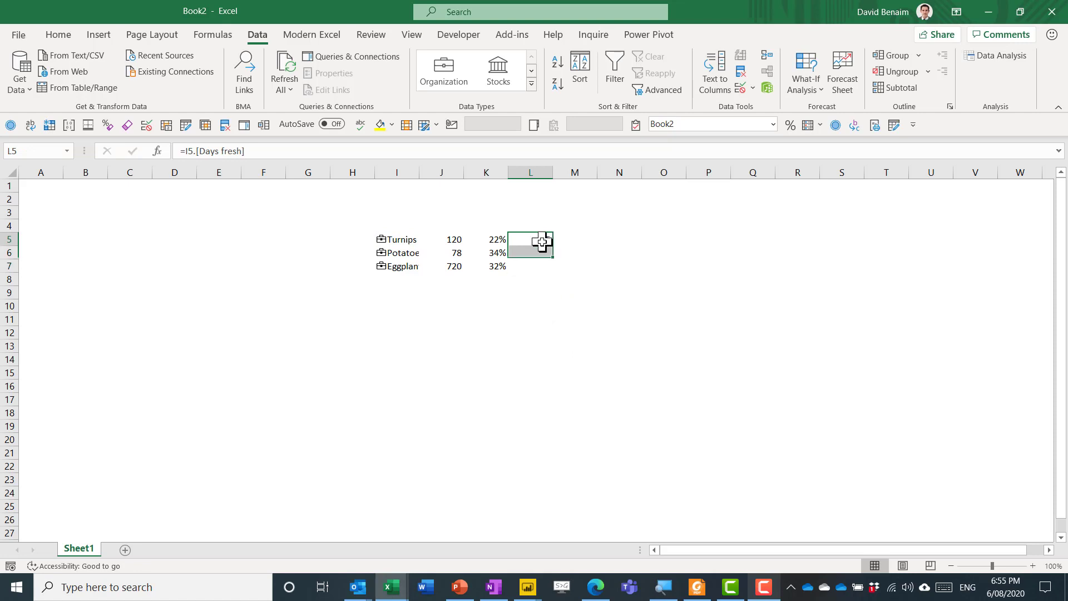
pyautogui.moveTo(552, 245); pyautogui.dragTo(553, 271)
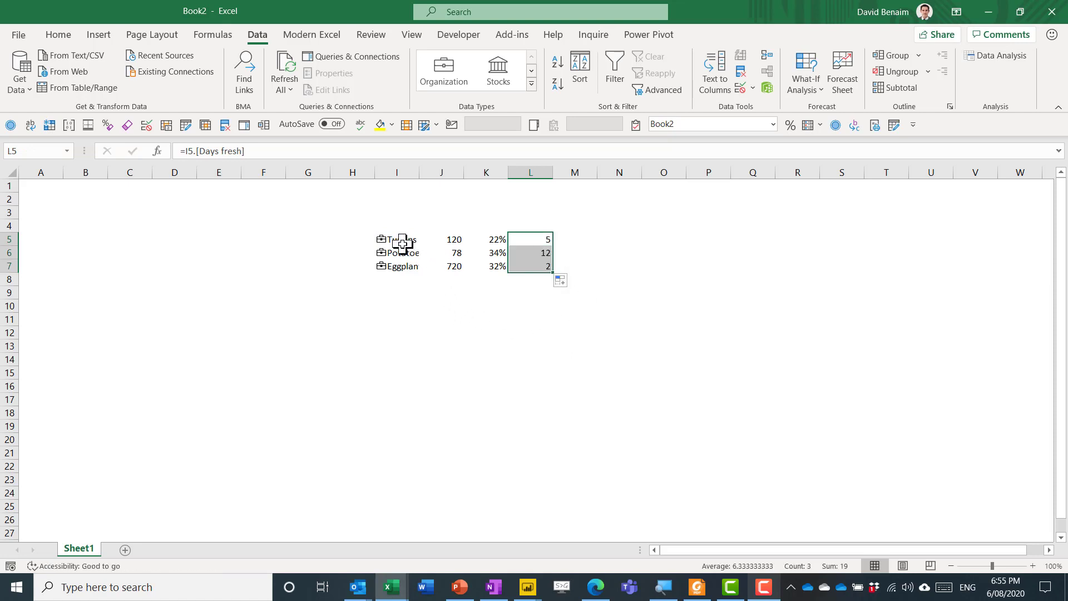
pyautogui.moveTo(405, 241); pyautogui.dragTo(403, 260)
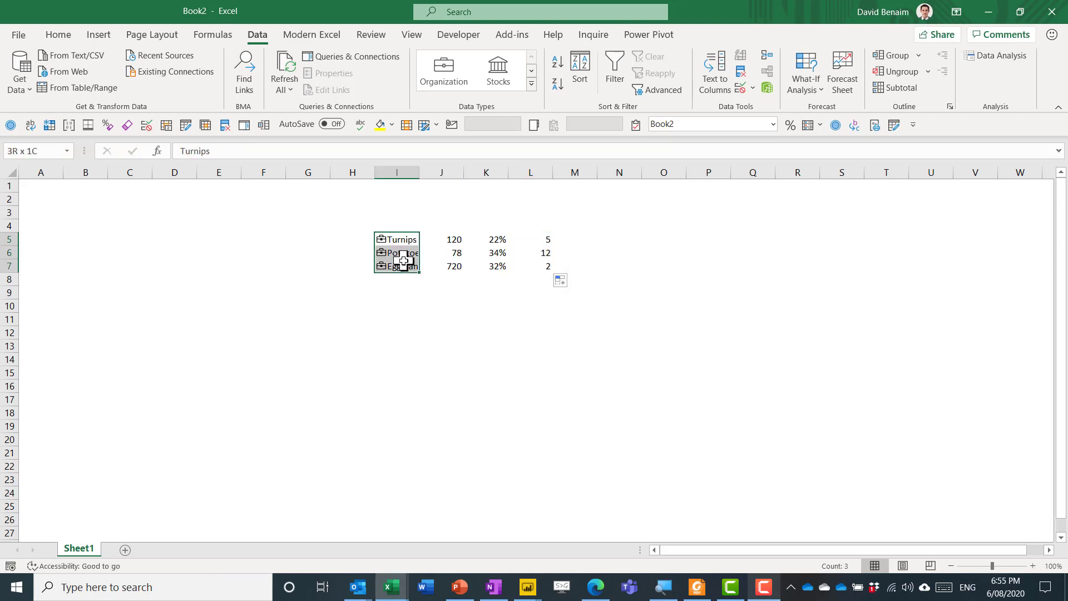
# Step: Review the Data Type options for I5:I7, then dismiss them without making changes
pyautogui.rightClick(400, 239)
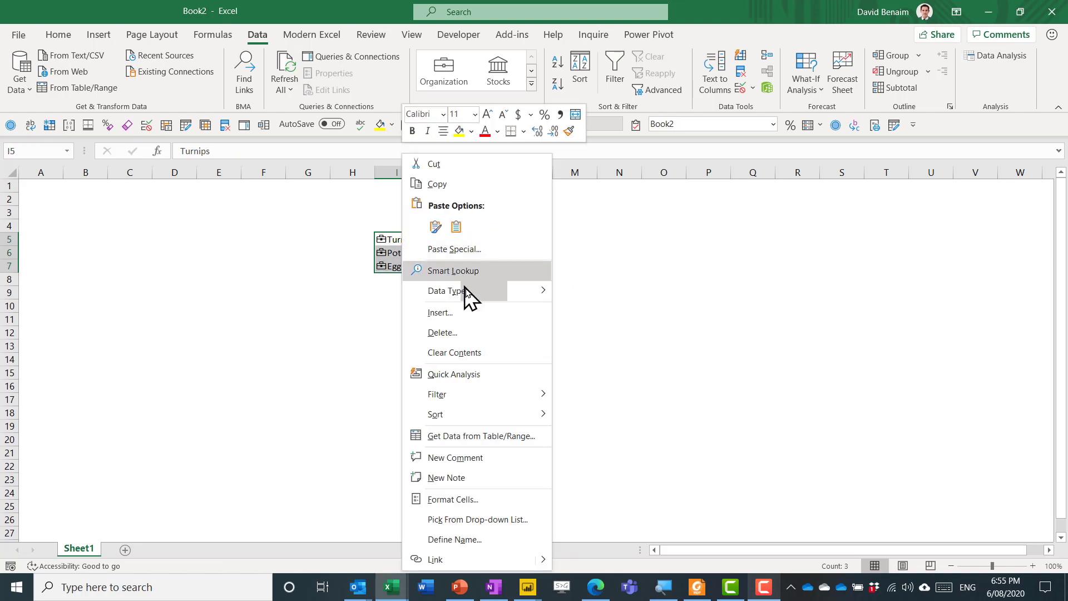
pyautogui.moveTo(468, 292)
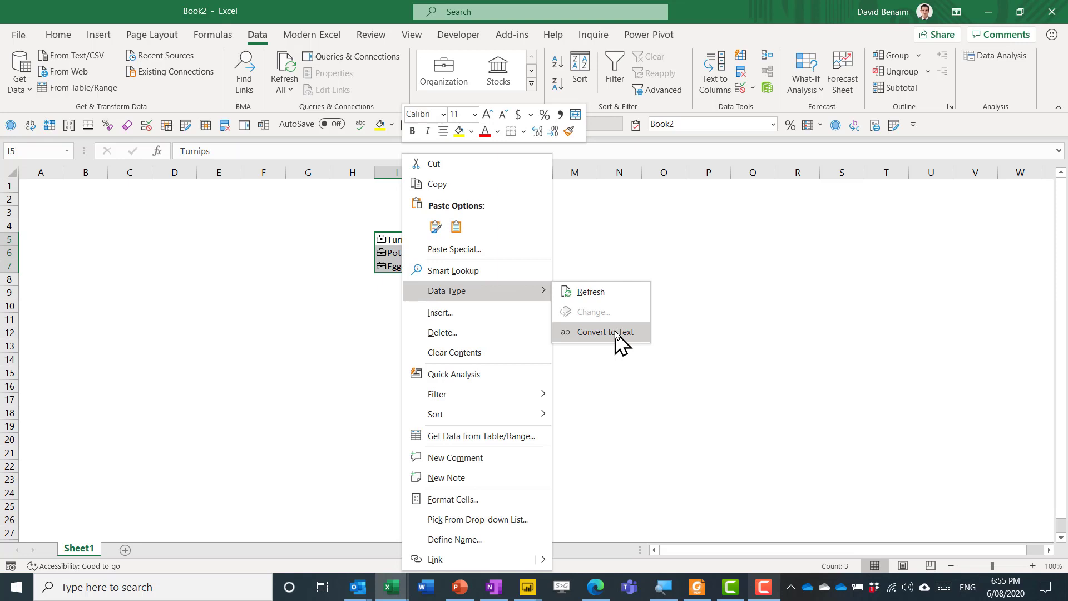
pyautogui.press('Escape')
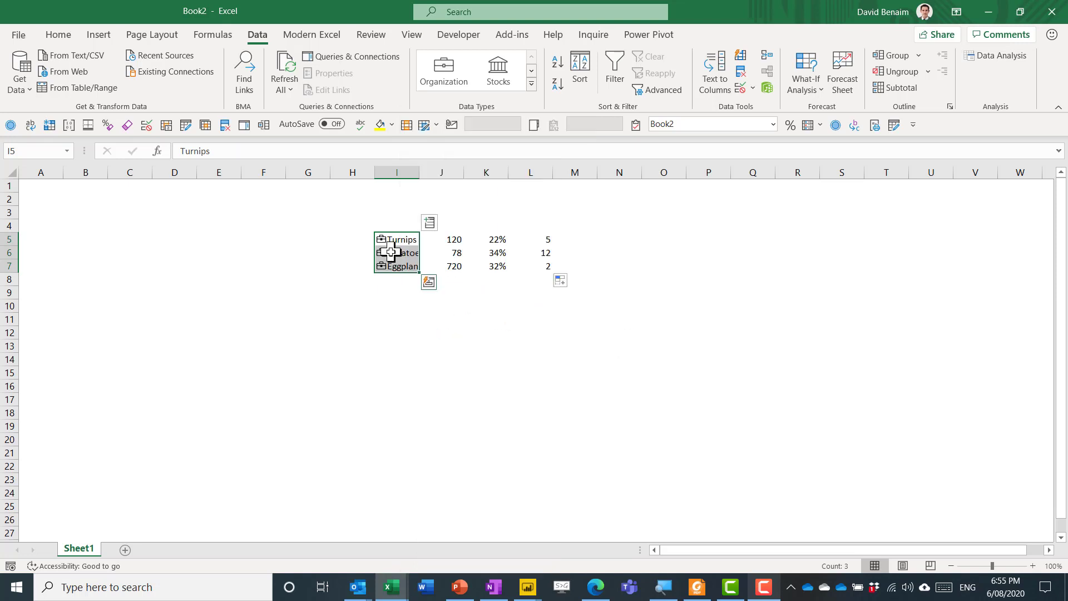
pyautogui.click(474, 305)
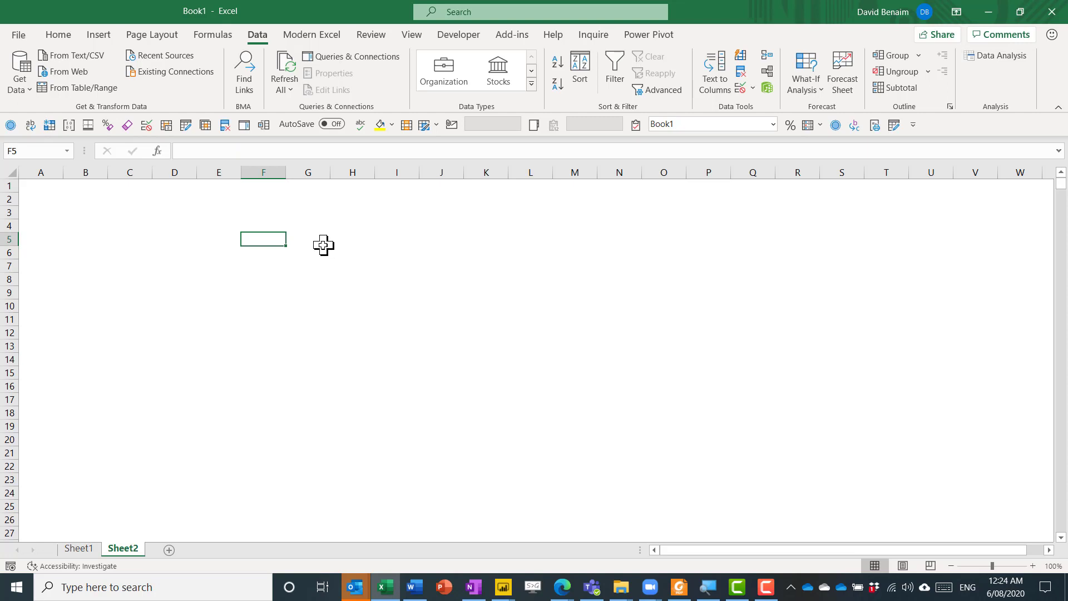
# Step: Check the signed-in account, then start a PivotTable from the Power BI dataset 'casualties by selfie'
pyautogui.click(18, 35)
pyautogui.click(50, 500)
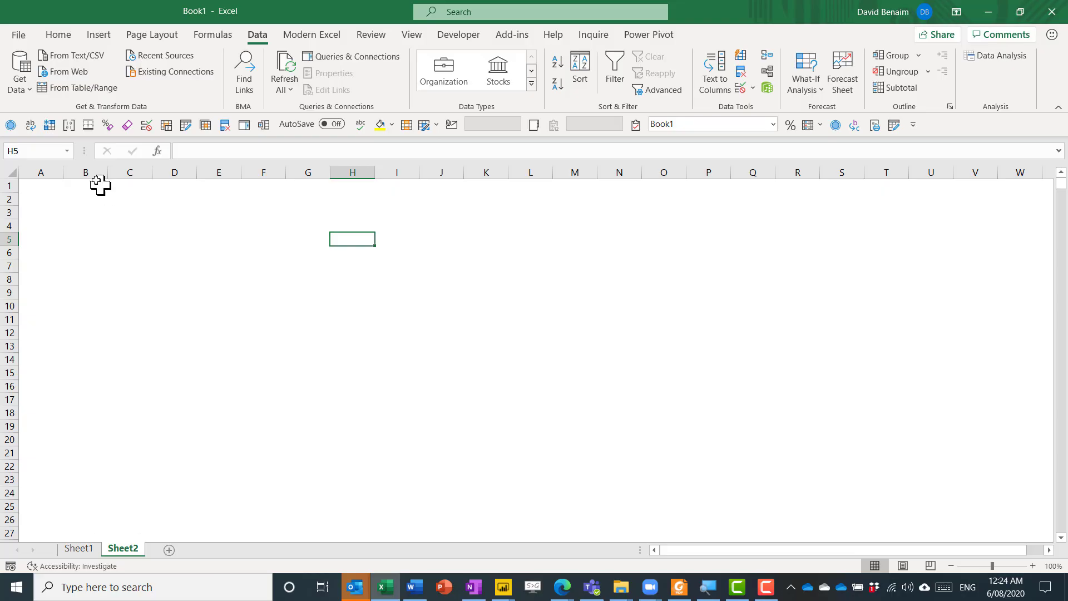
pyautogui.click(18, 89)
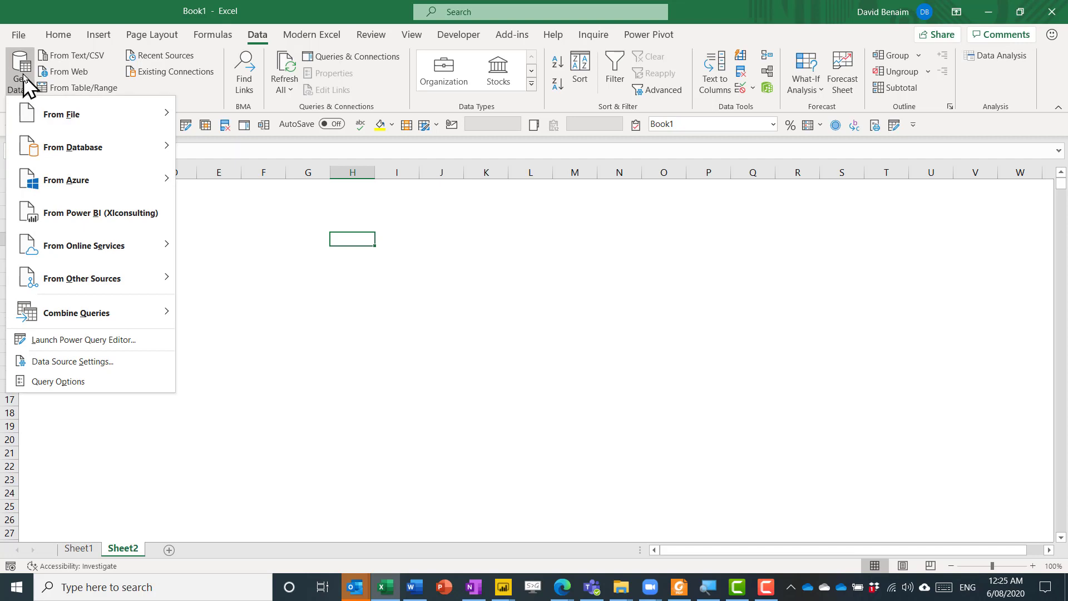
pyautogui.click(99, 212)
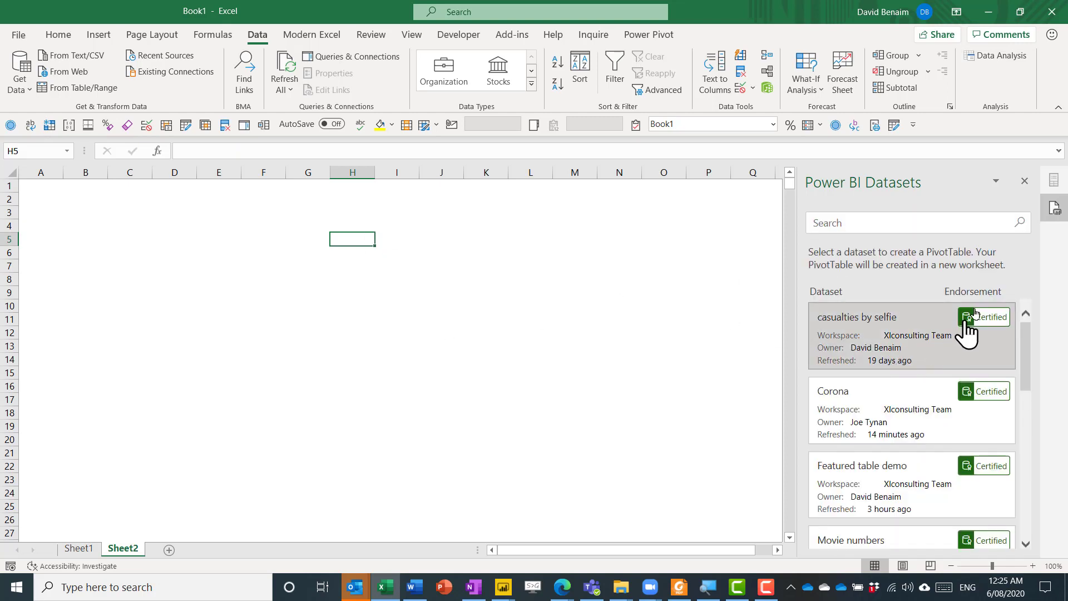
pyautogui.moveTo(1029, 342); pyautogui.dragTo(1030, 315)
pyautogui.click(878, 407)
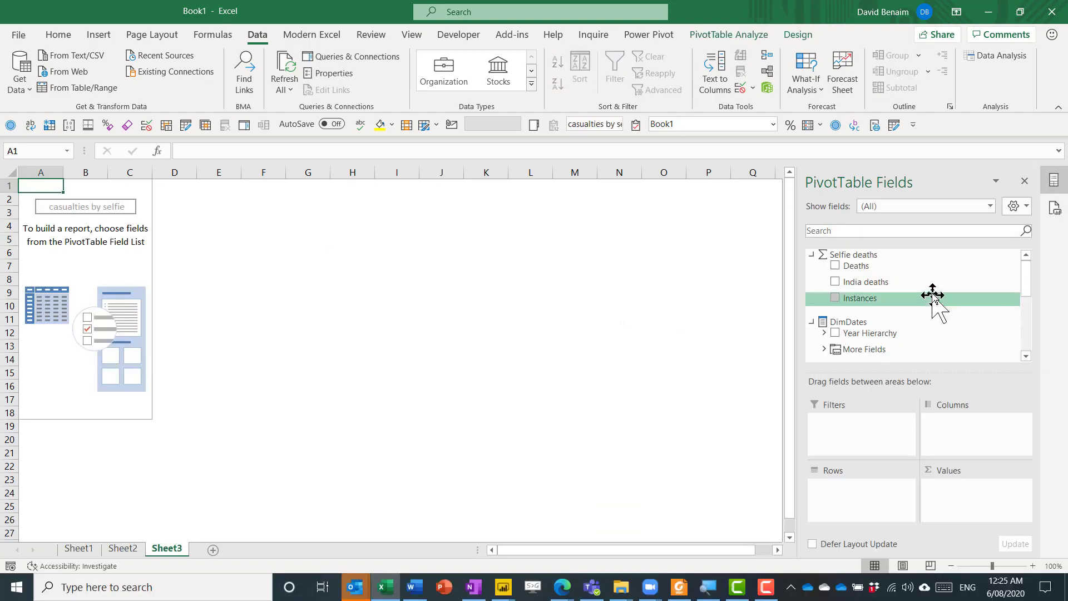
# Step: Add Category to the pivot rows and Deaths as the summed values
pyautogui.moveTo(1029, 284)
pyautogui.mouseDown()
pyautogui.moveTo(1042, 351)
pyautogui.moveTo(1029, 281)
pyautogui.mouseUp()
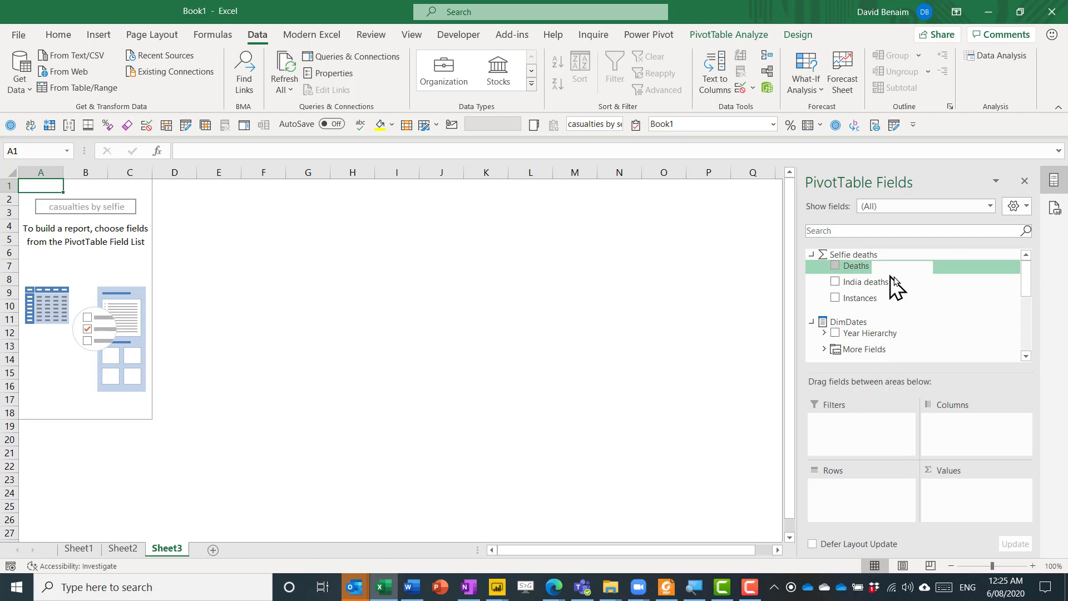
pyautogui.moveTo(1028, 286); pyautogui.dragTo(648, 279)
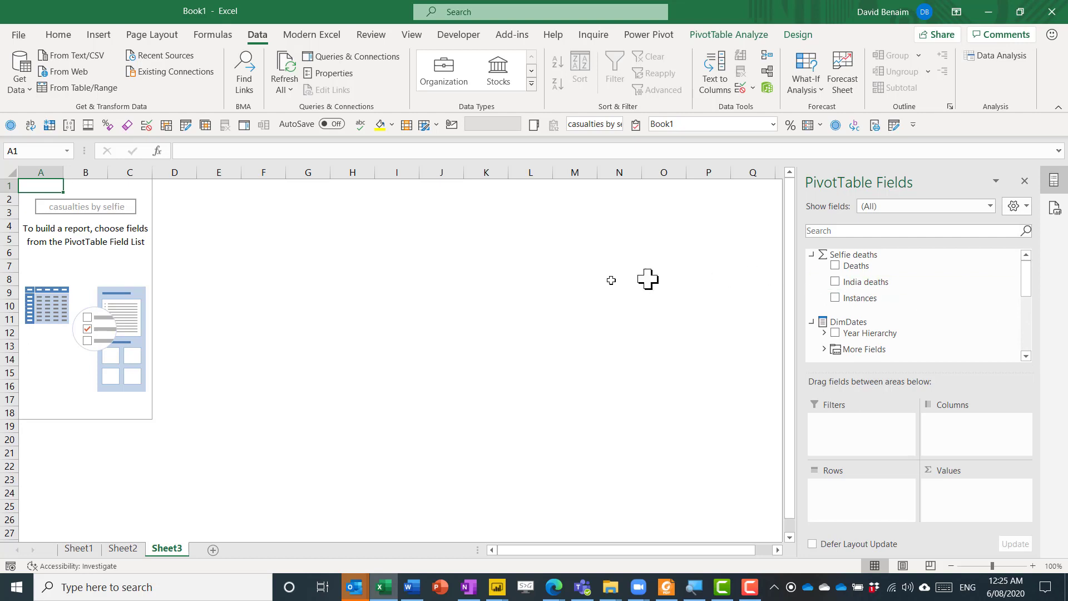
pyautogui.moveTo(500, 309); pyautogui.dragTo(1030, 267)
pyautogui.click(837, 307)
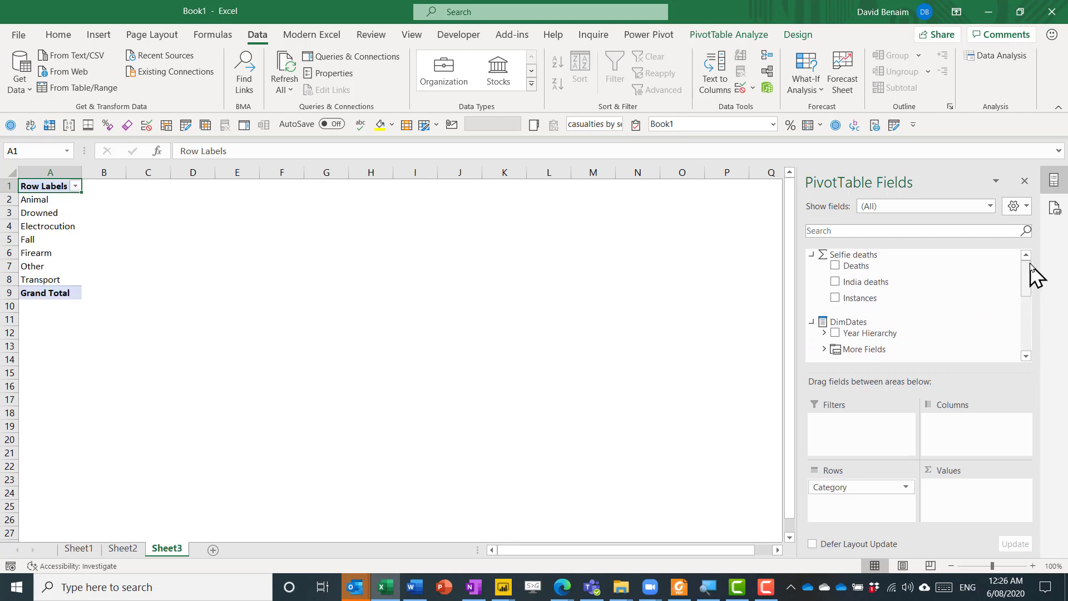
pyautogui.click(835, 266)
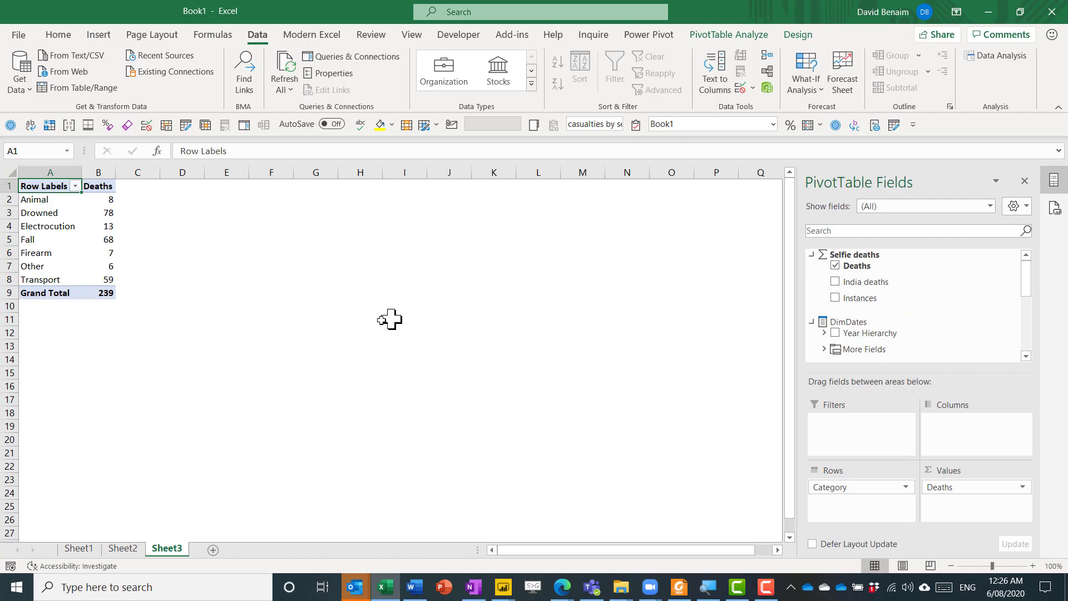
# Step: Add Casualties under Category in Rows, then select cells A3:A4 and B3
pyautogui.moveTo(1030, 289); pyautogui.dragTo(1030, 327)
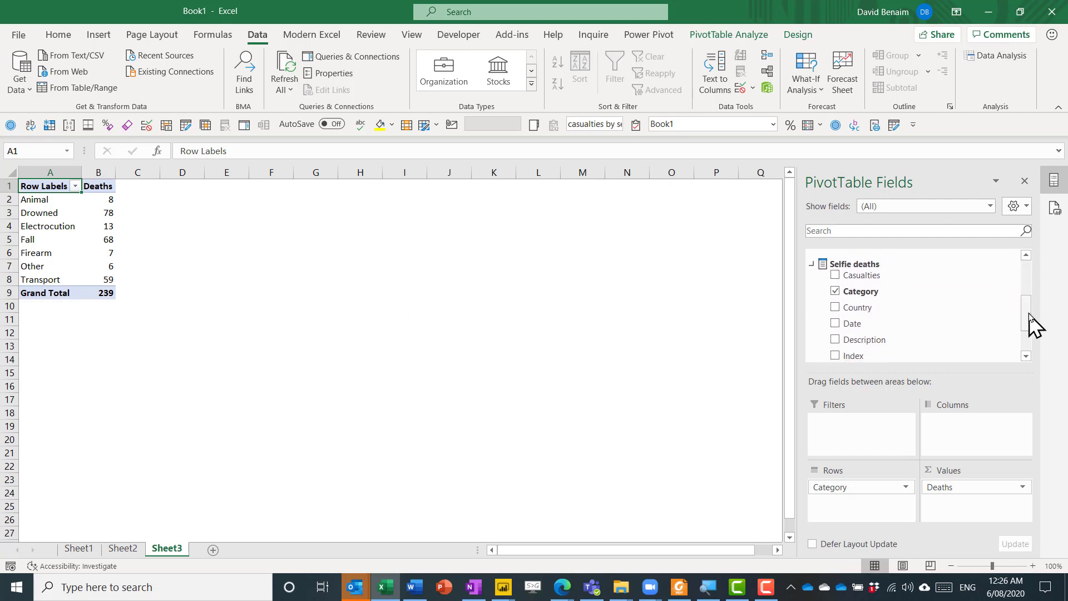
pyautogui.click(835, 275)
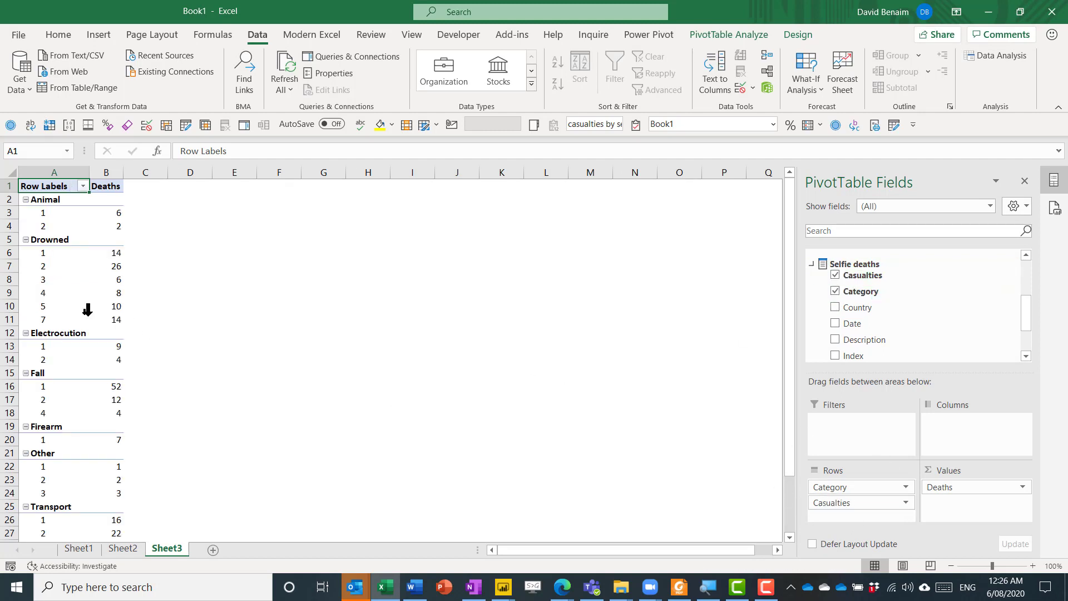
pyautogui.moveTo(43, 212); pyautogui.dragTo(82, 224)
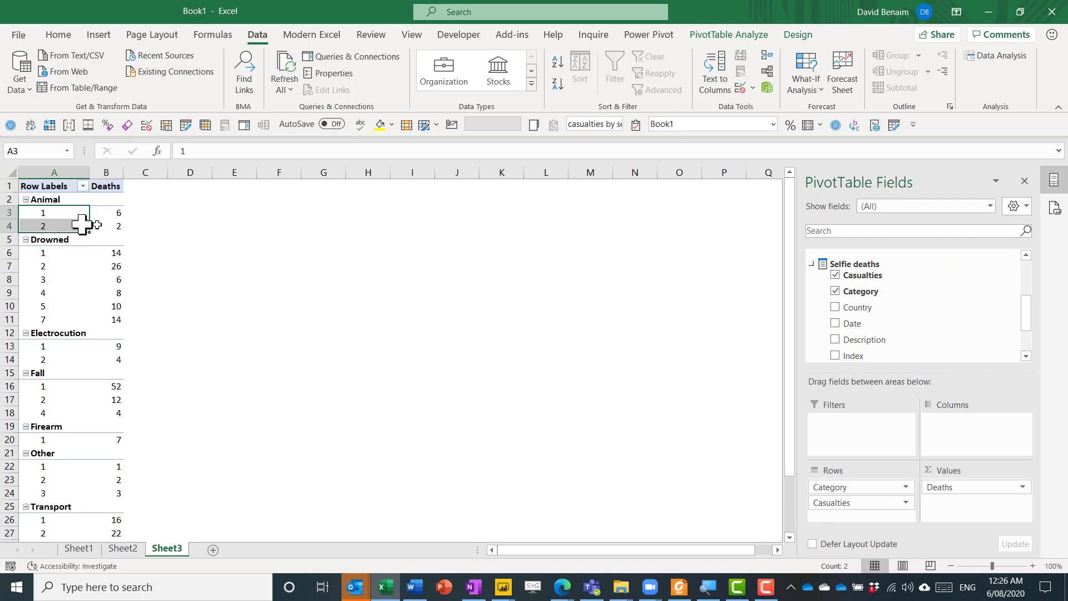
pyautogui.click(111, 217)
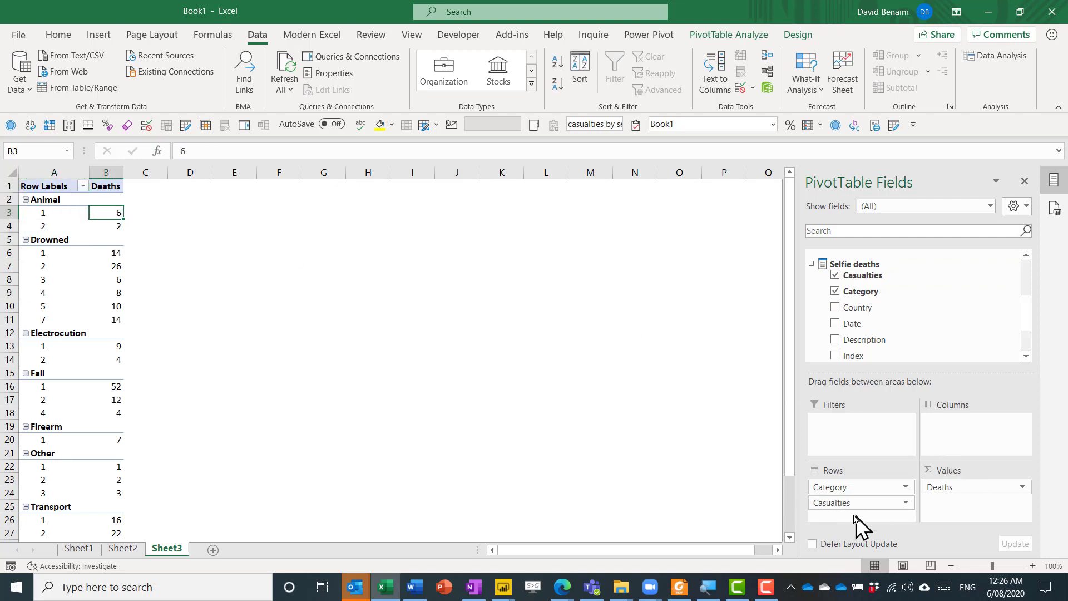
# Step: Remove Casualties from the pivot rows after the move to Values is rejected
pyautogui.moveTo(840, 503); pyautogui.dragTo(970, 505)
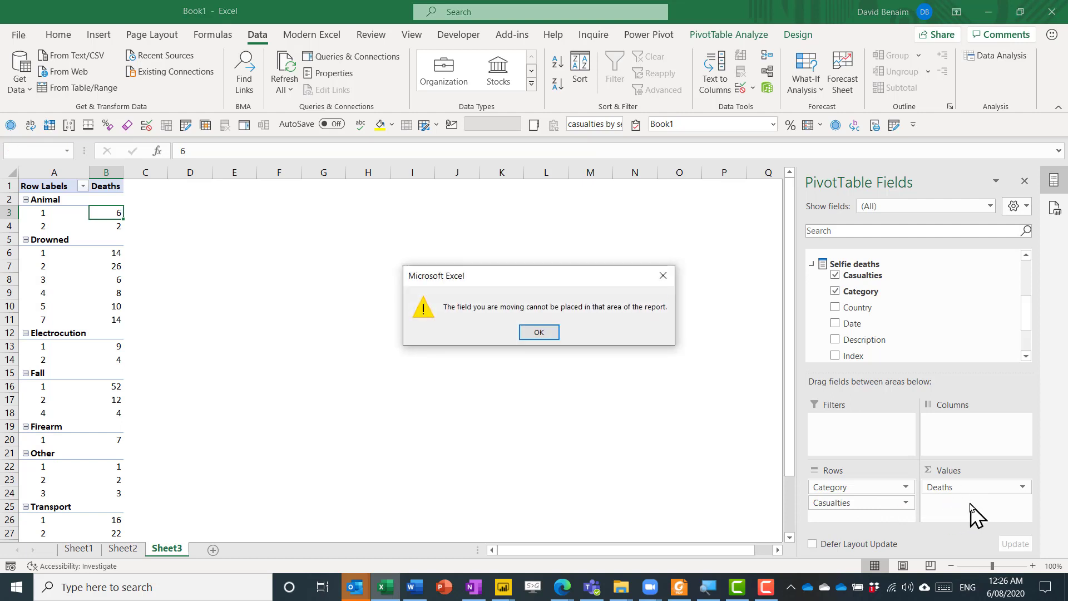
pyautogui.click(539, 332)
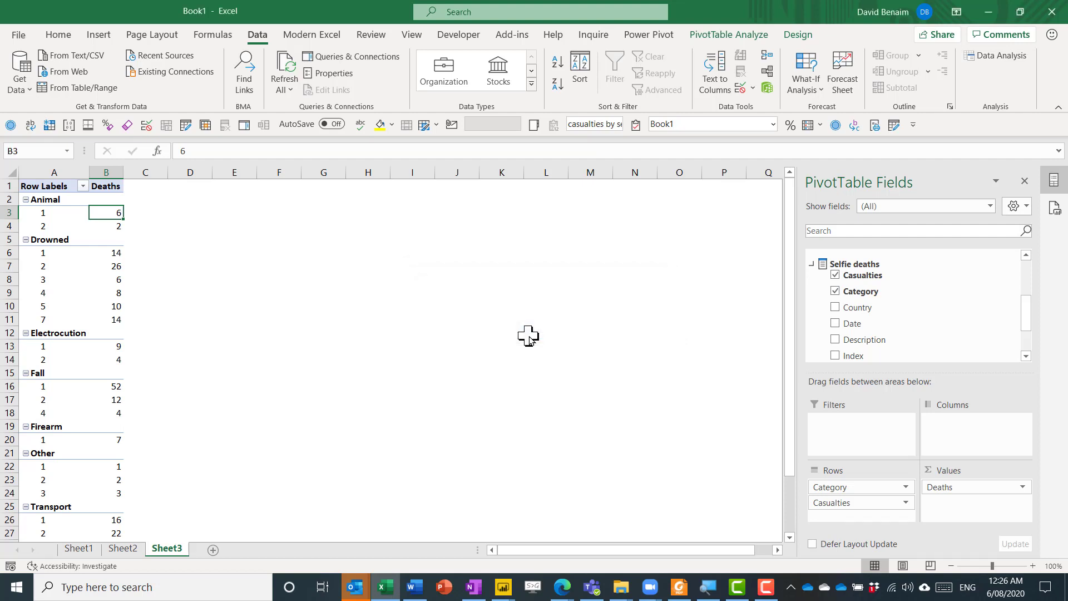
pyautogui.moveTo(857, 502); pyautogui.dragTo(460, 367)
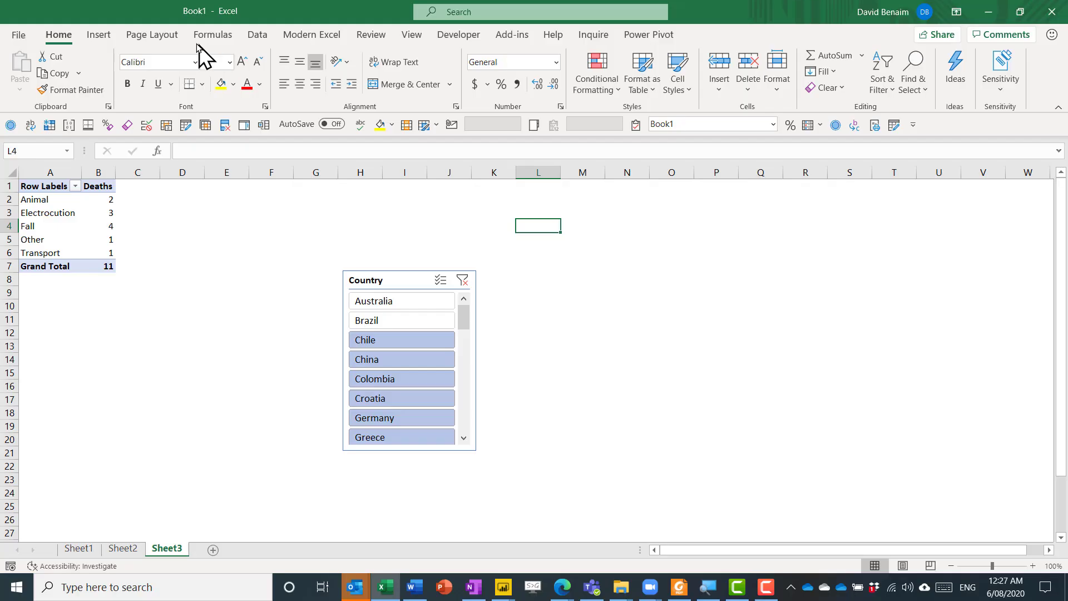
# Step: Use Insert > PivotTable > From Power BI to browse the available Power BI datasets
pyautogui.click(100, 36)
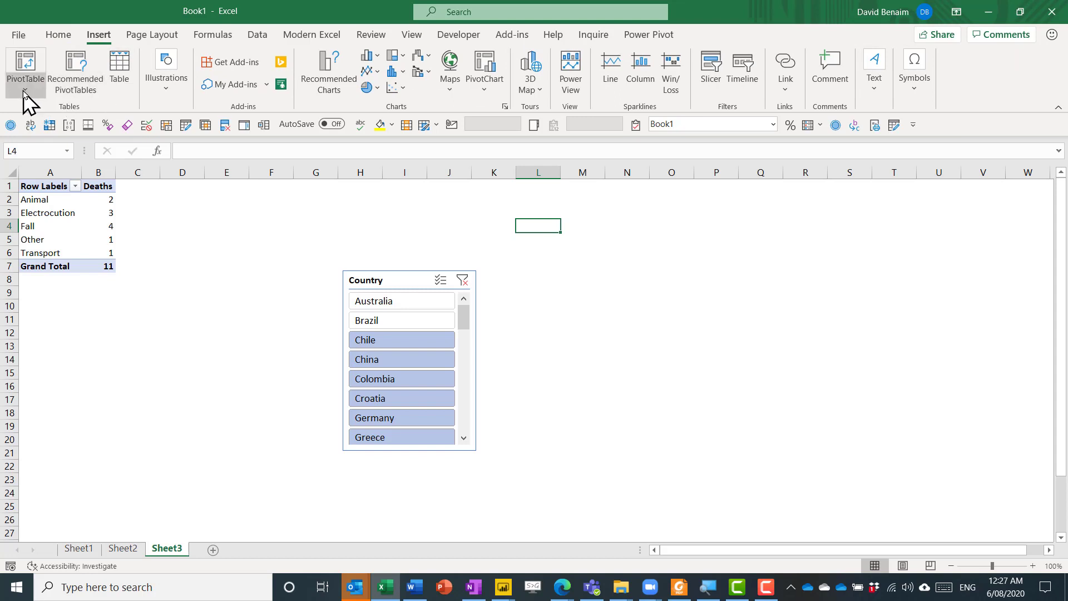
pyautogui.click(25, 92)
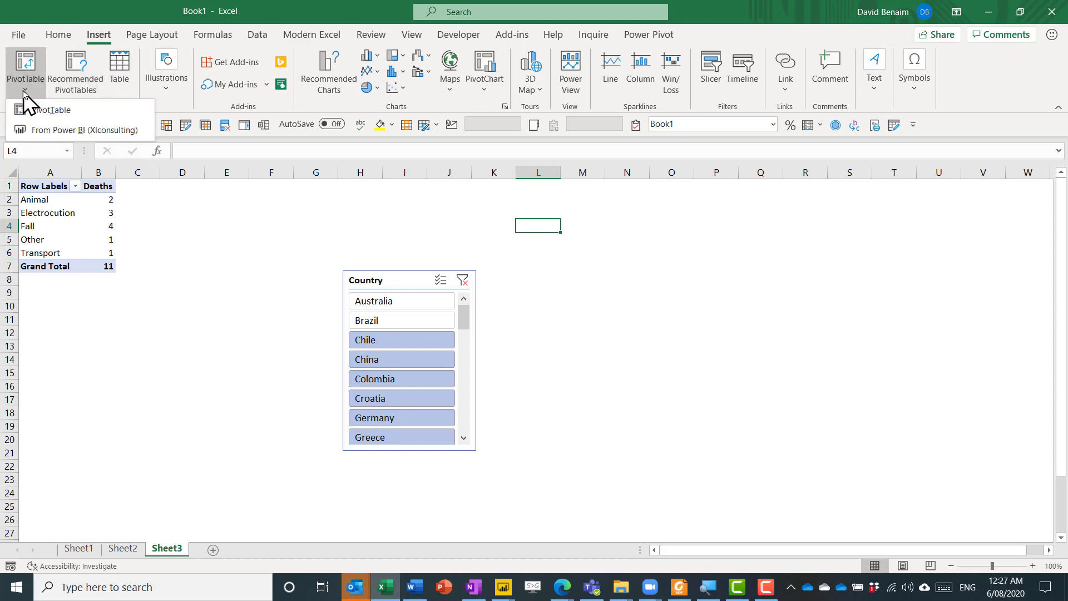
pyautogui.click(38, 131)
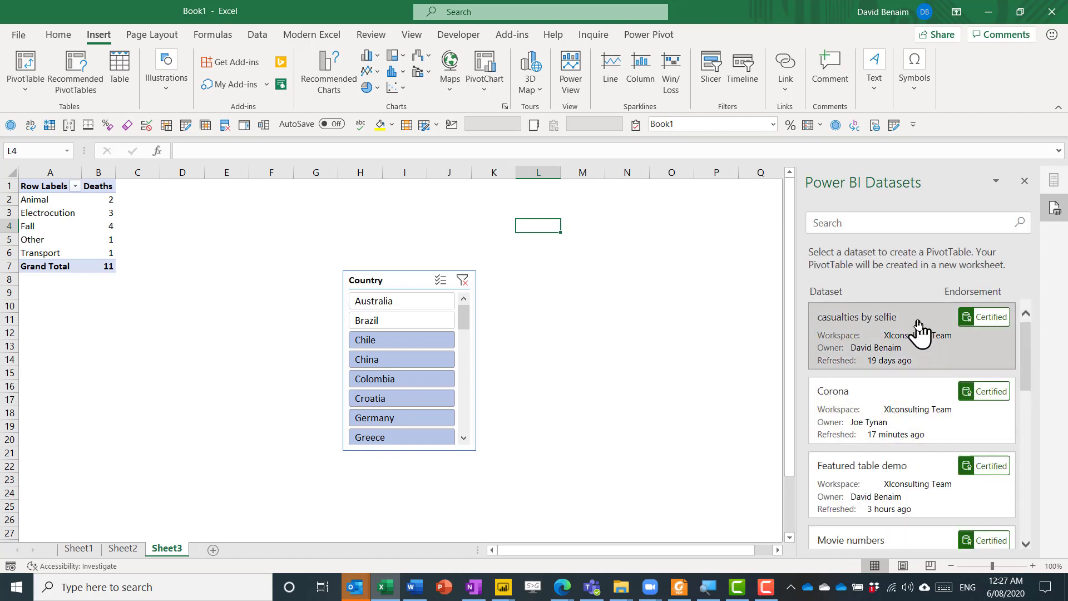
pyautogui.moveTo(1027, 351); pyautogui.dragTo(1029, 365)
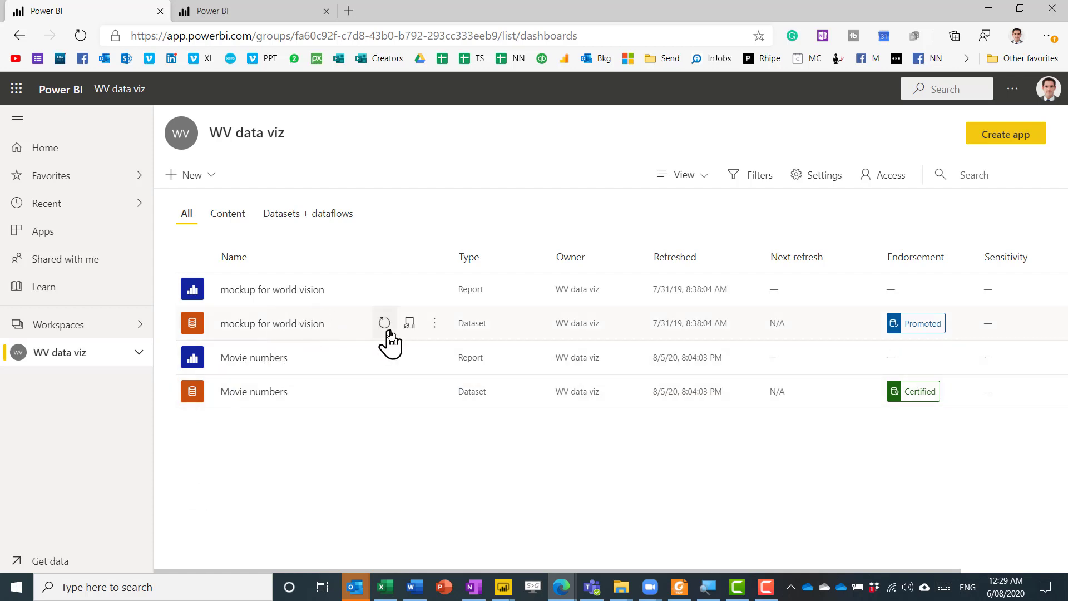
# Step: Analyze the Movie numbers dataset in Excel and open the downloaded Movie numbers.xlsx
pyautogui.click(435, 394)
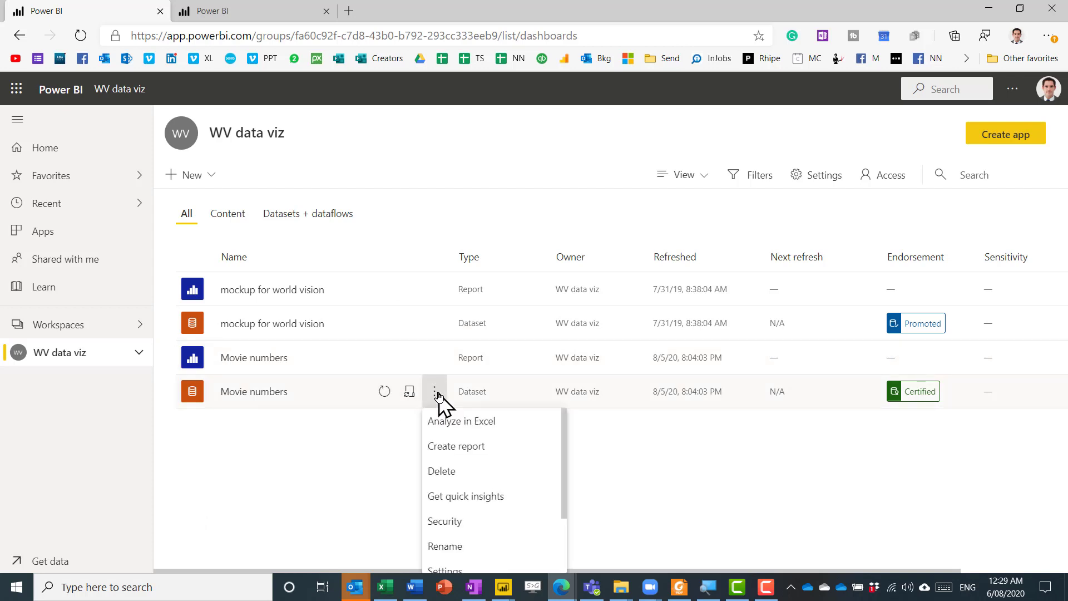
pyautogui.click(456, 423)
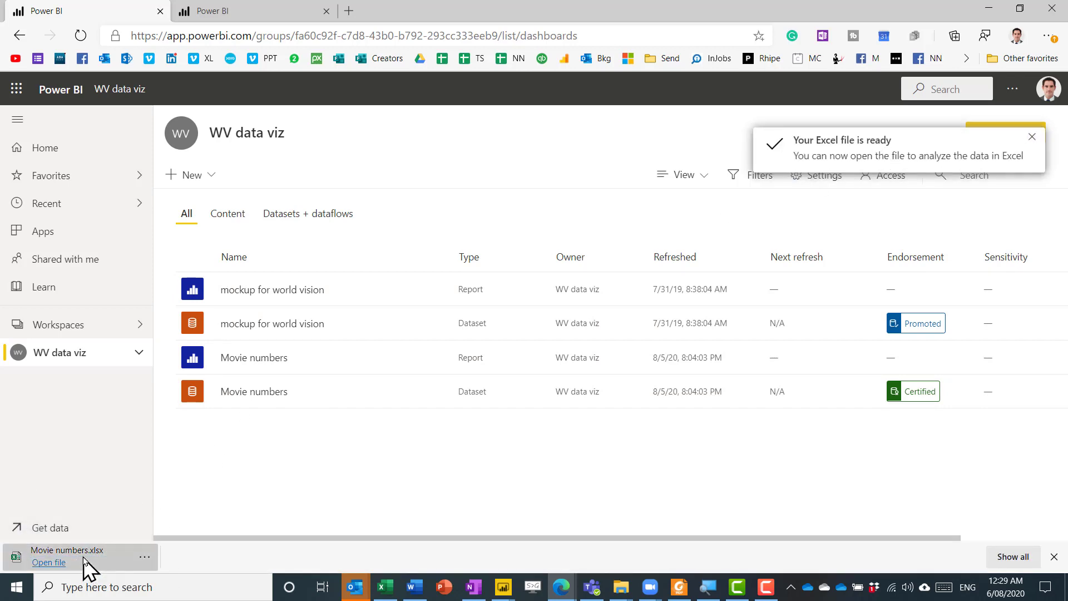
pyautogui.click(86, 568)
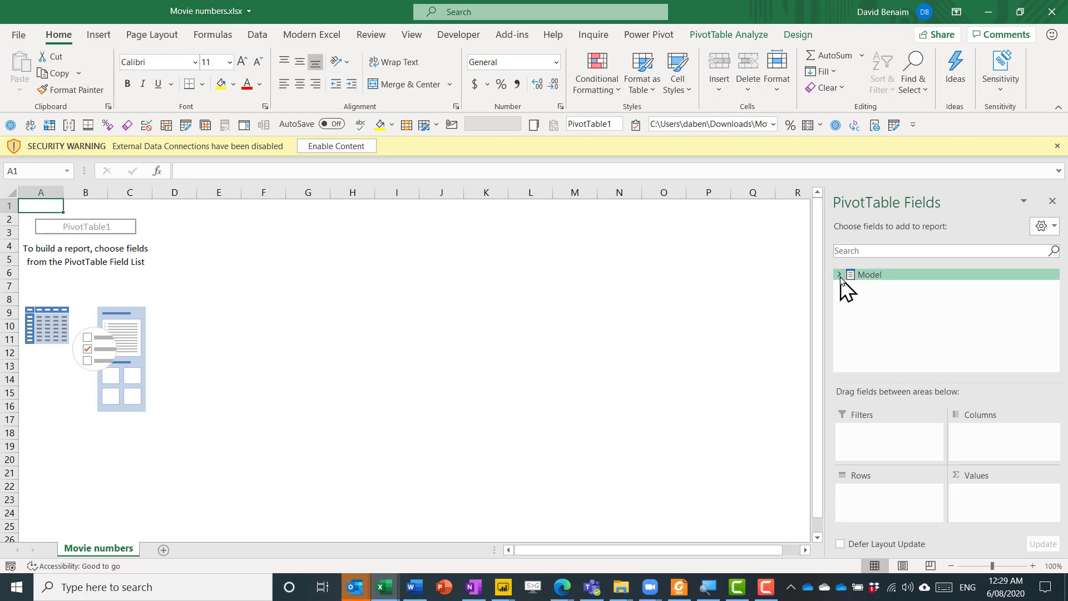
# Step: Enable content on the Movie numbers workbook's security warning bar
pyautogui.click(321, 147)
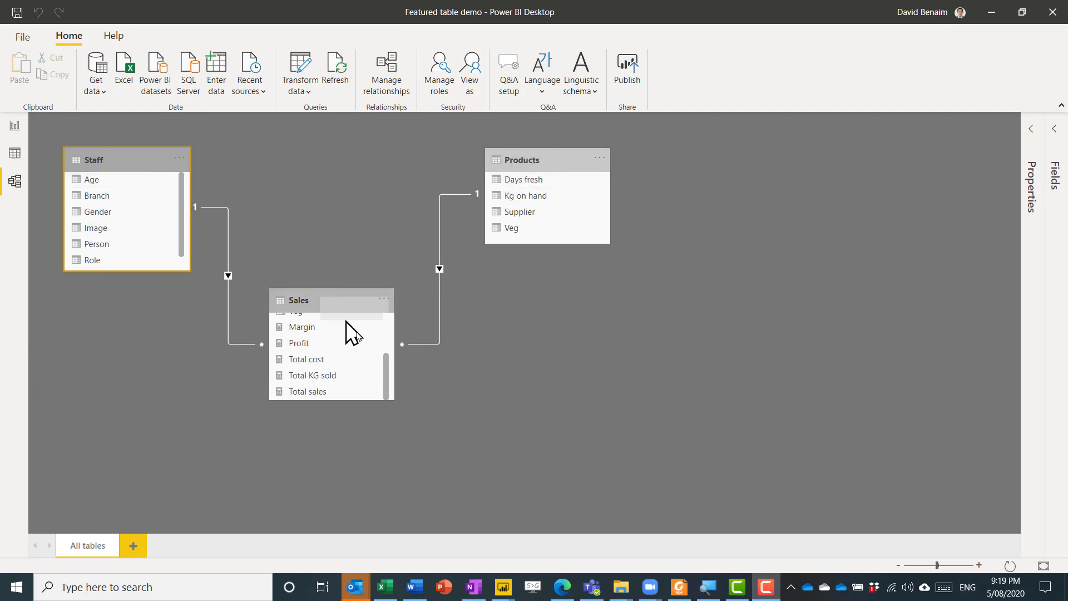
# Step: Review the Staff, Sales and Products relationships in Model view, then switch to Report view
pyautogui.moveTo(387, 370); pyautogui.dragTo(387, 320)
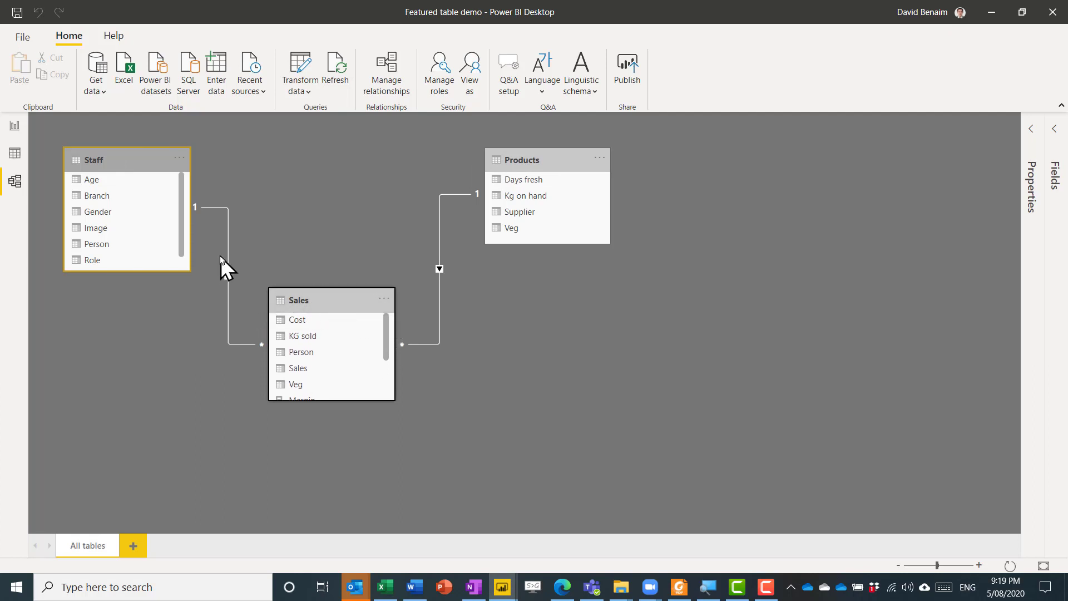
pyautogui.moveTo(224, 253)
pyautogui.moveTo(388, 340); pyautogui.dragTo(388, 384)
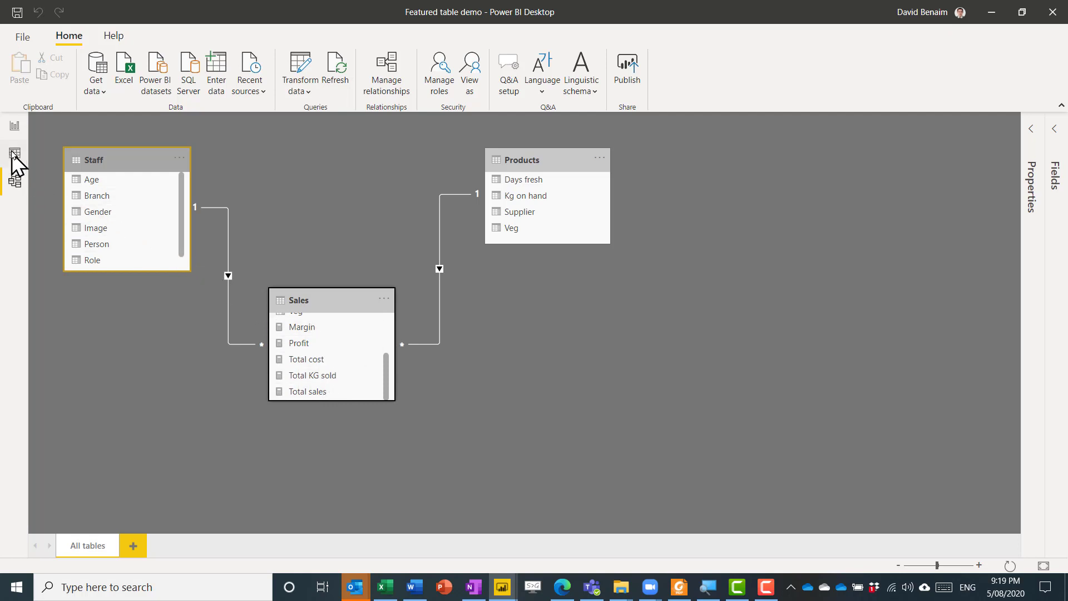
pyautogui.click(15, 128)
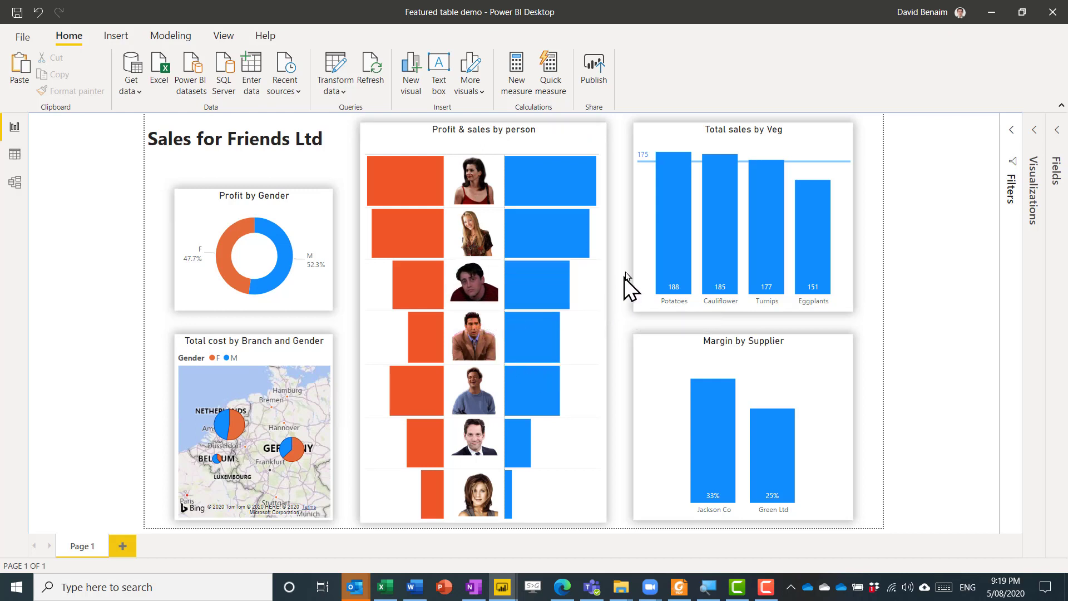
pyautogui.click(638, 227)
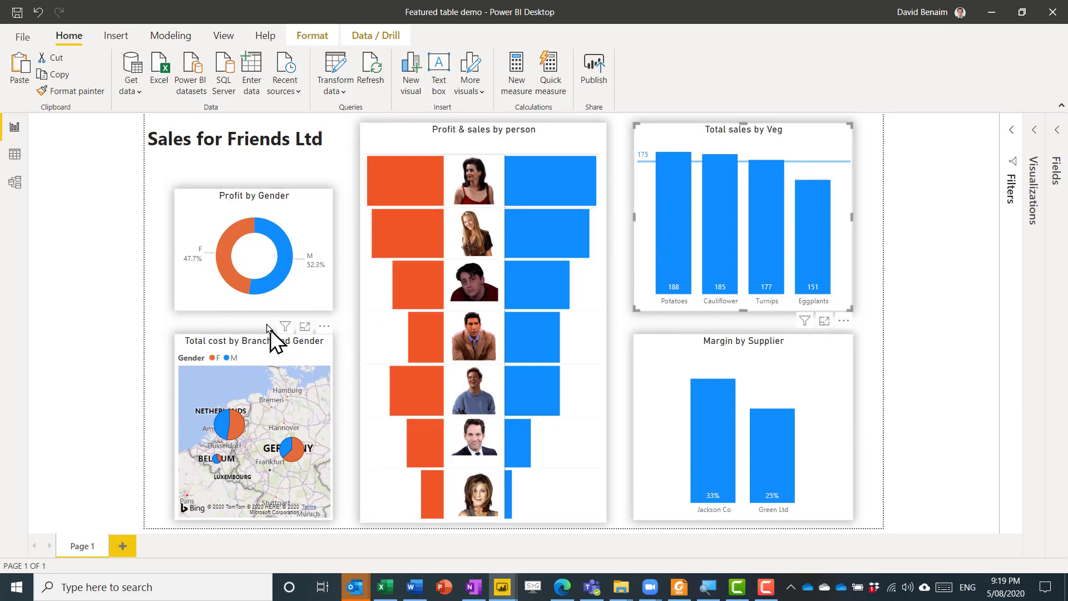
pyautogui.click(166, 262)
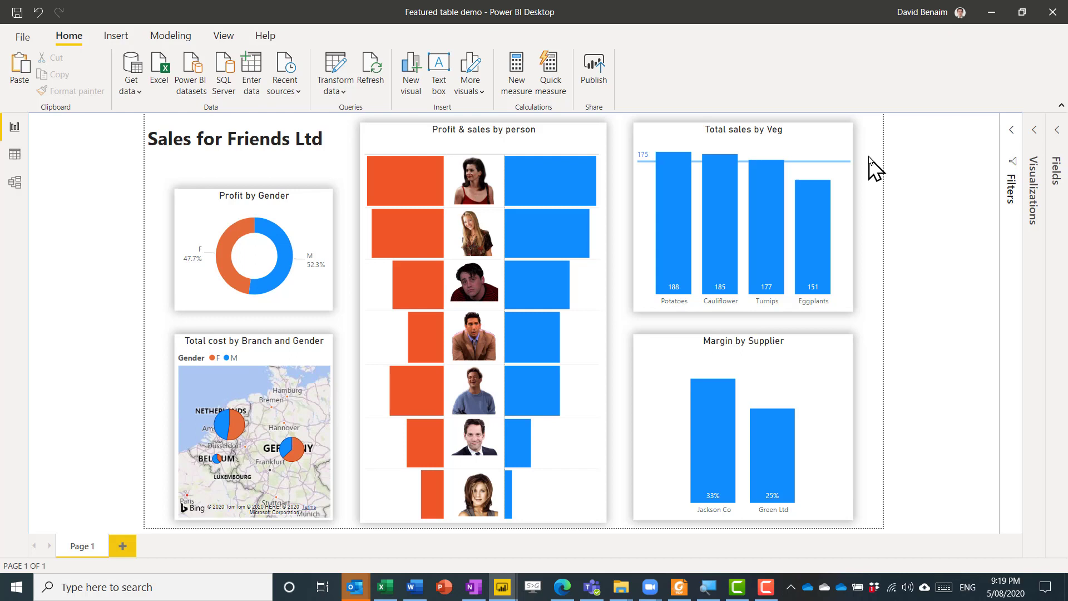
# Step: In Model view, open the Staff table's properties and turn on Is featured table
pyautogui.click(15, 182)
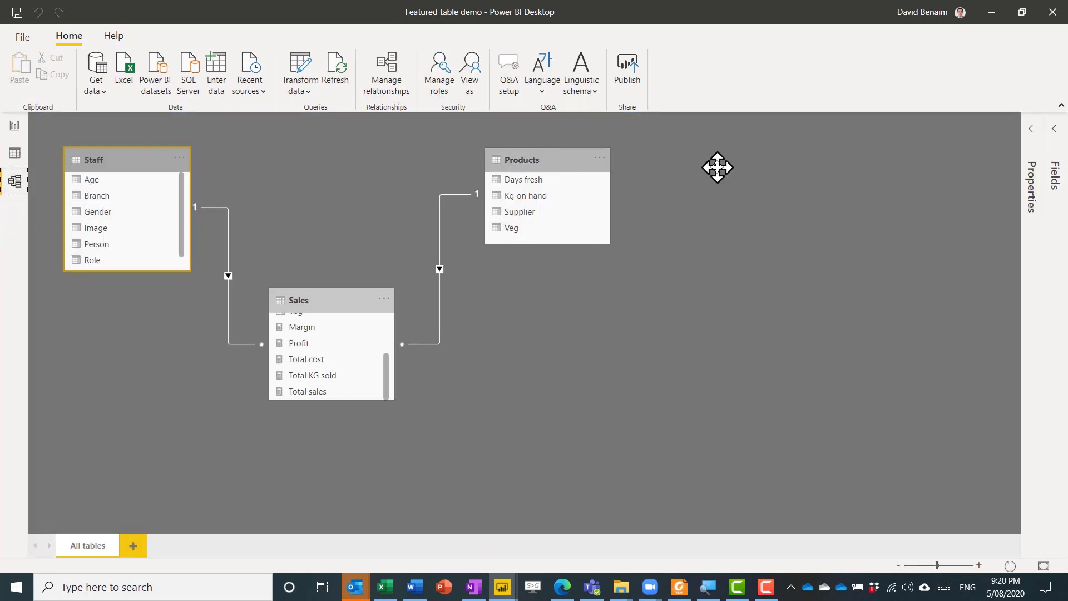
pyautogui.click(1055, 142)
pyautogui.click(860, 131)
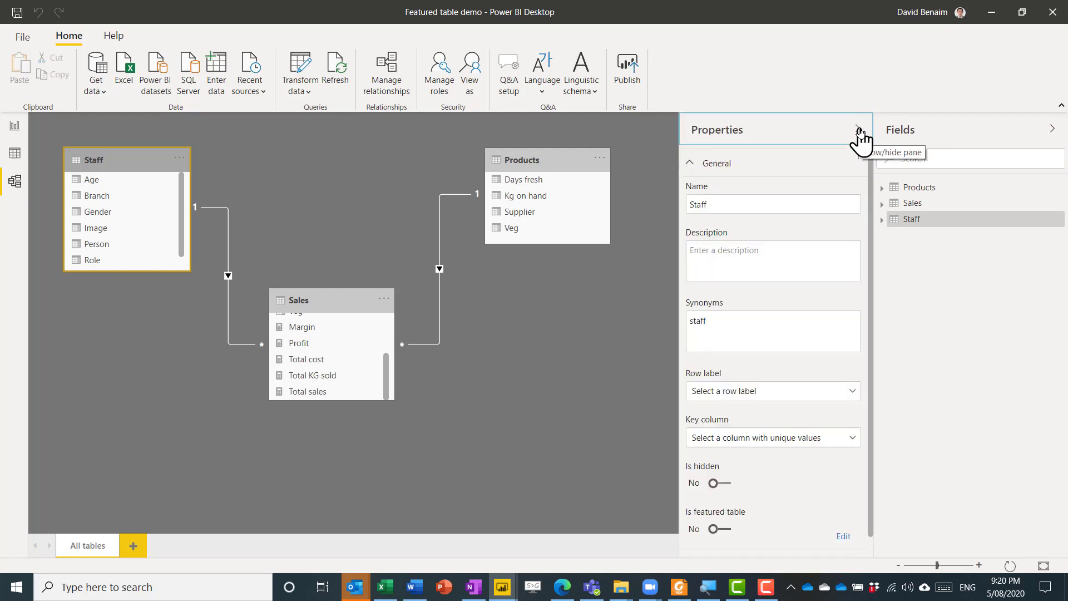
pyautogui.click(944, 223)
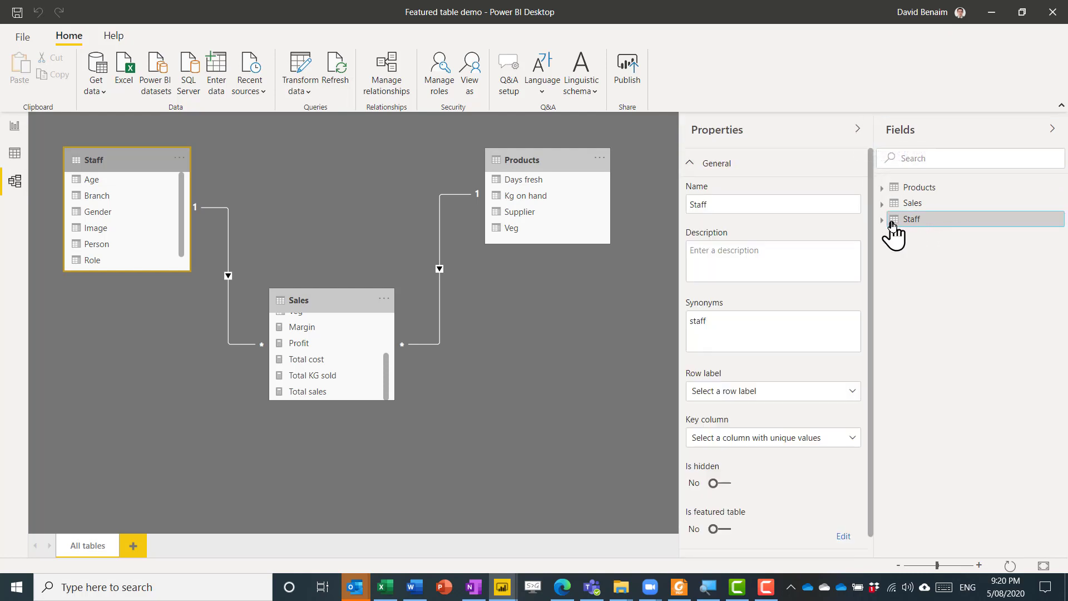
pyautogui.click(721, 531)
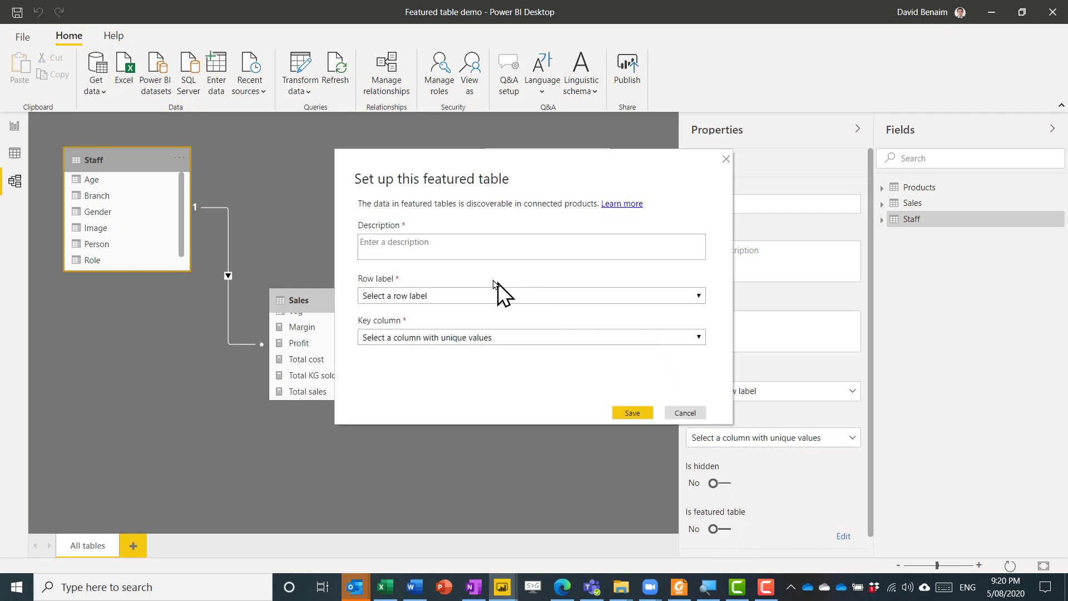
# Step: Describe the featured table as Staff, with Person as row label and key column, and save
pyautogui.click(445, 245)
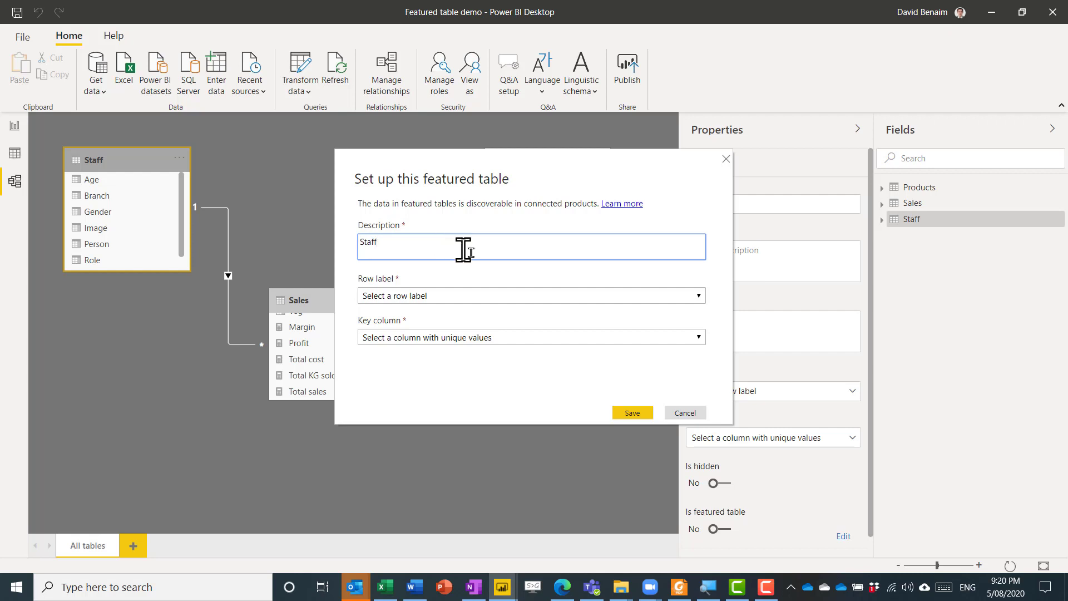
pyautogui.click(482, 295)
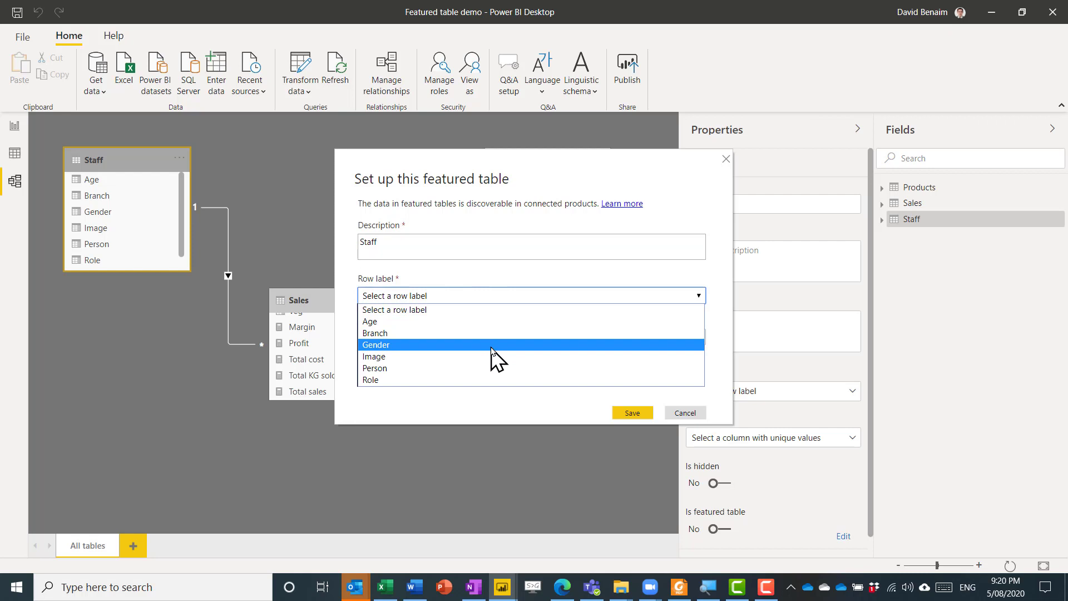
pyautogui.click(495, 368)
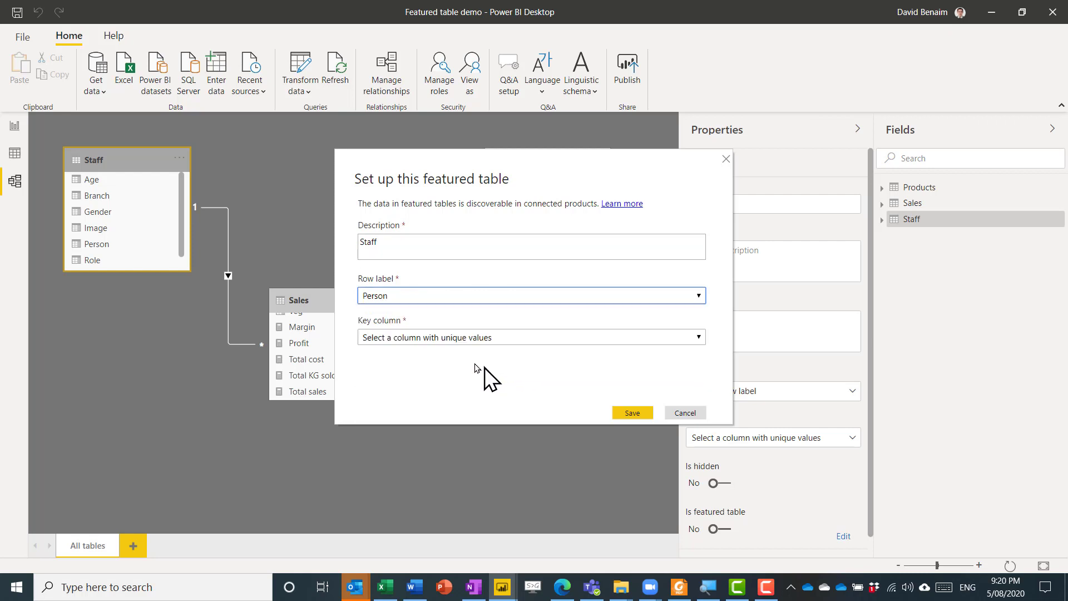
pyautogui.click(430, 337)
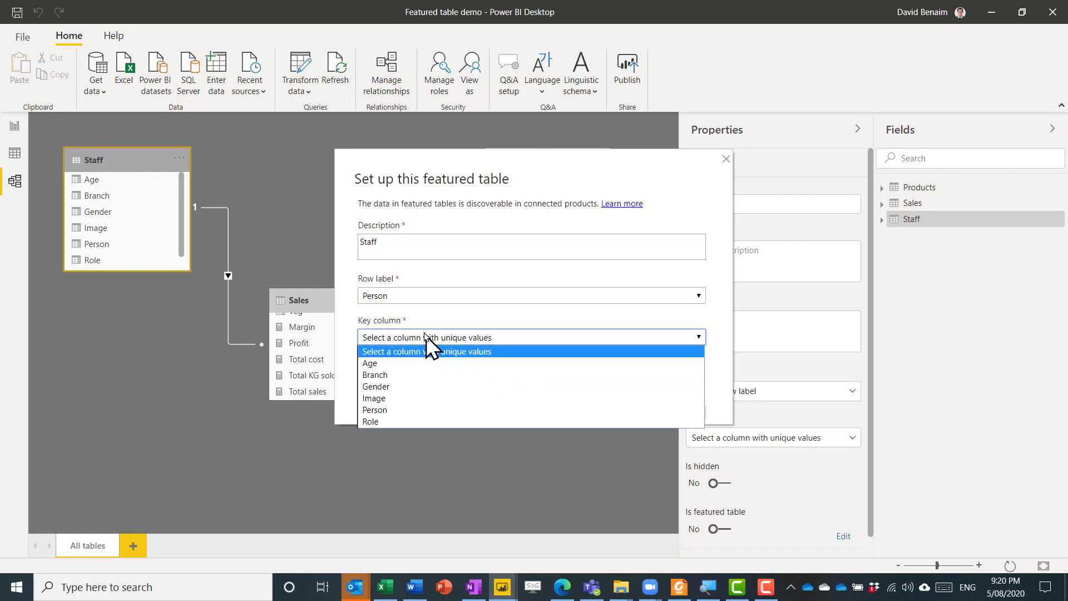
pyautogui.click(468, 411)
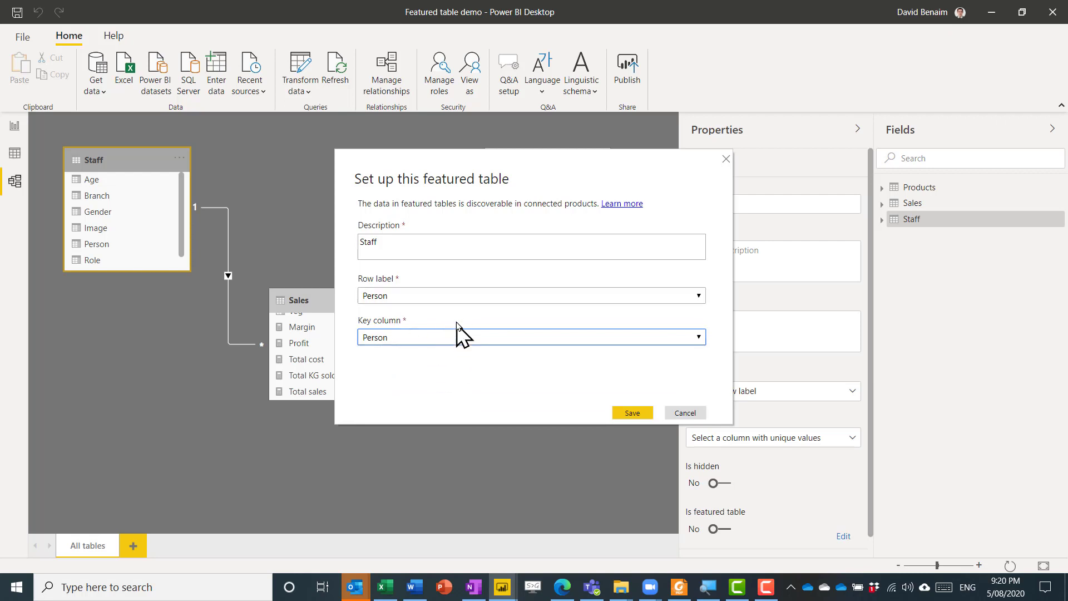
pyautogui.click(629, 412)
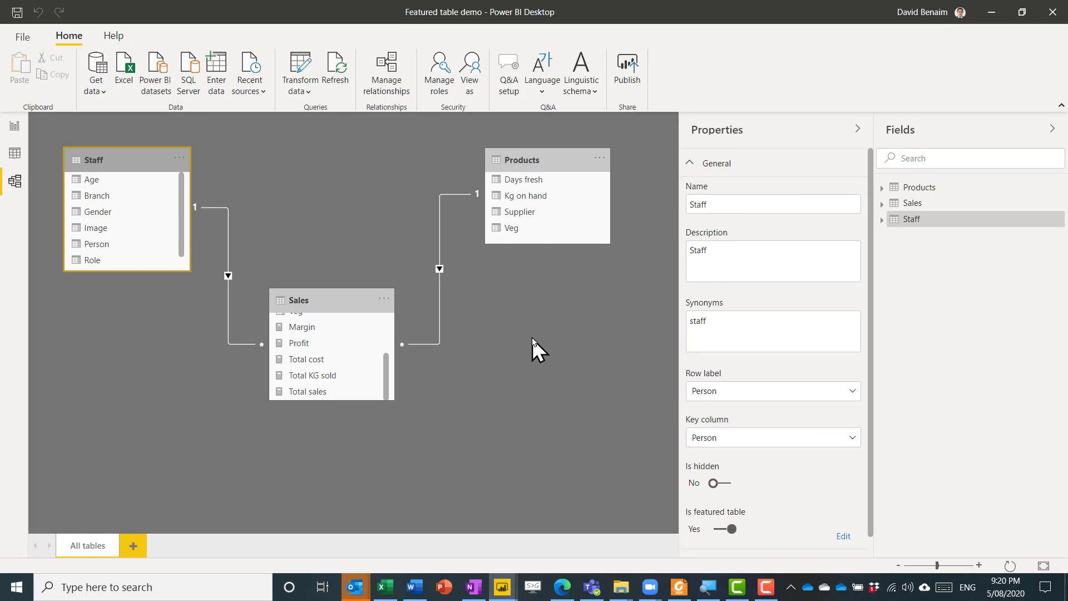
# Step: Select the Products table and turn on Is featured table
pyautogui.click(529, 158)
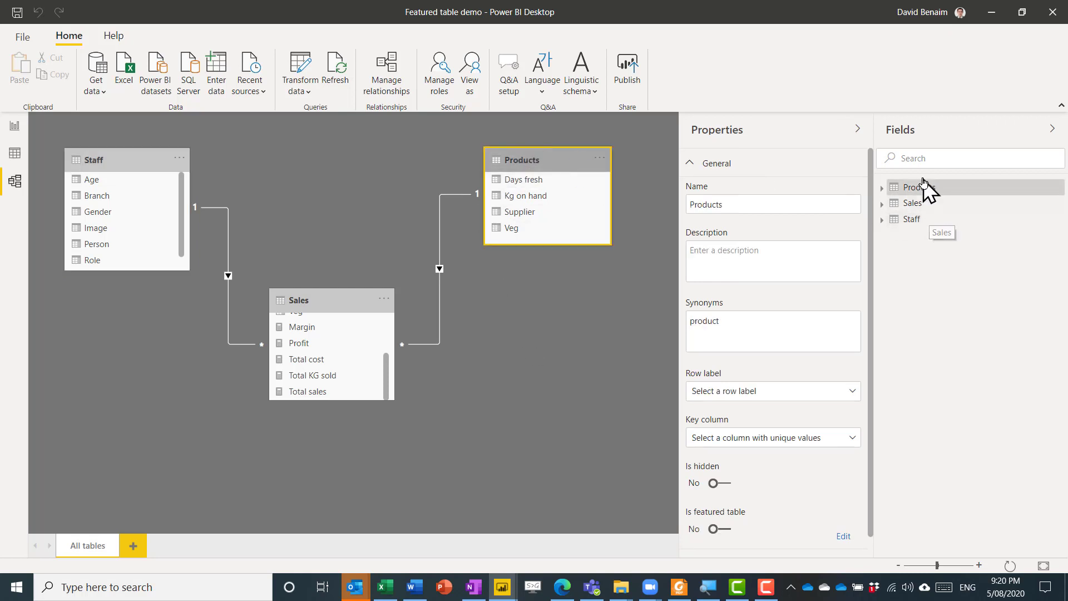
pyautogui.click(882, 188)
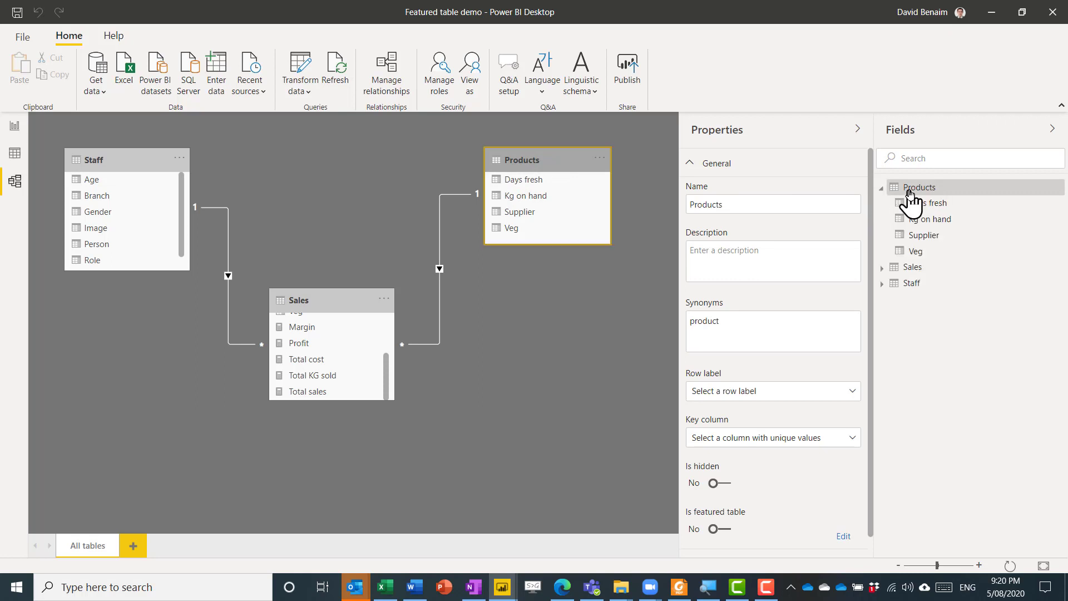
pyautogui.click(720, 529)
# Step: Describe it as 'choose product', with Veg as row label and key column, and save
pyautogui.click(409, 241)
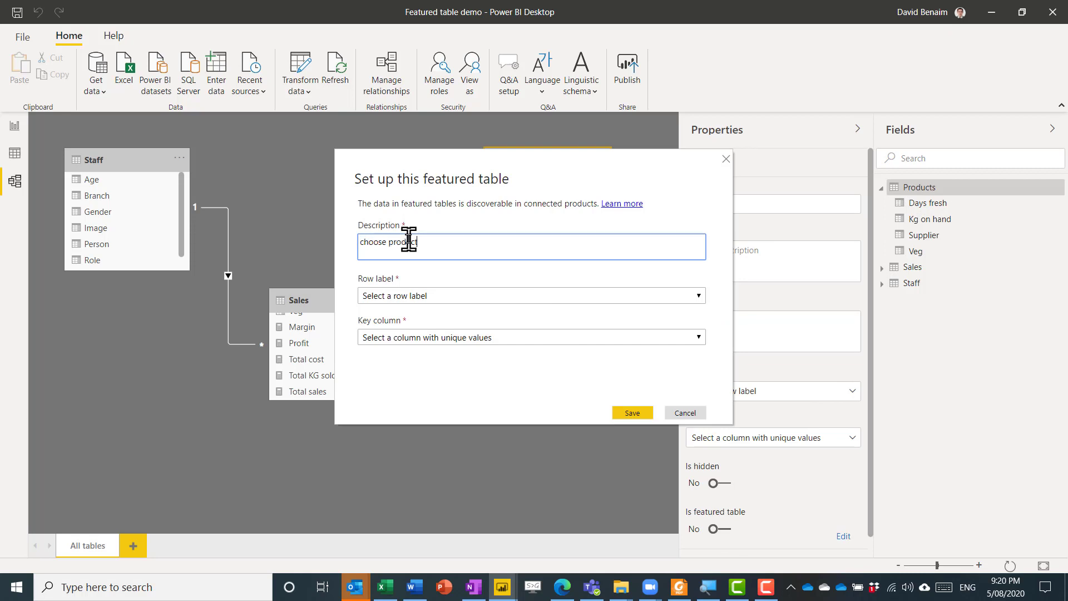
pyautogui.click(466, 296)
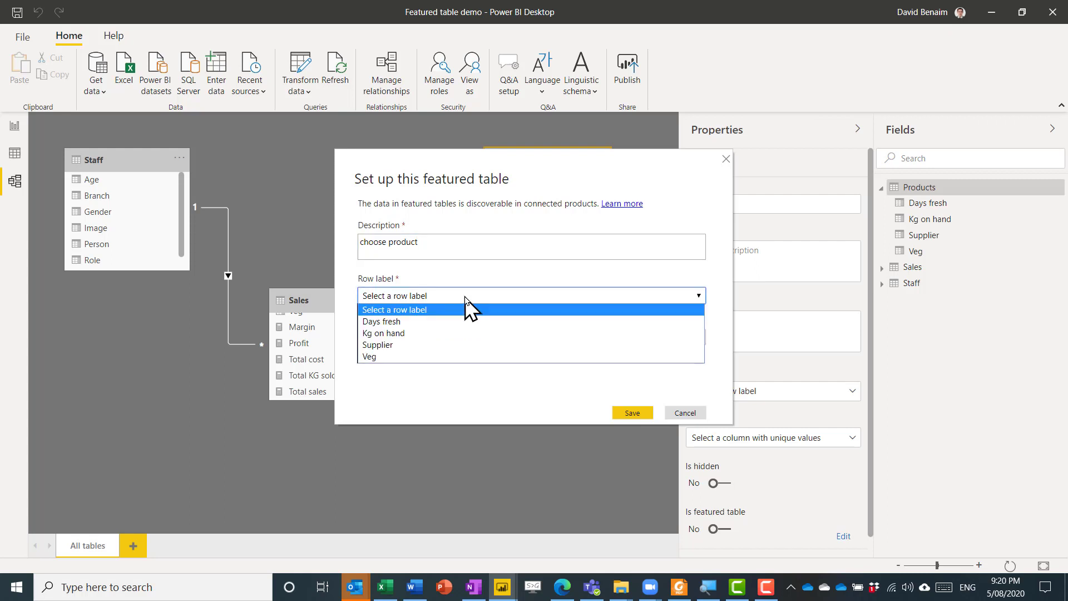
pyautogui.click(445, 356)
pyautogui.click(433, 337)
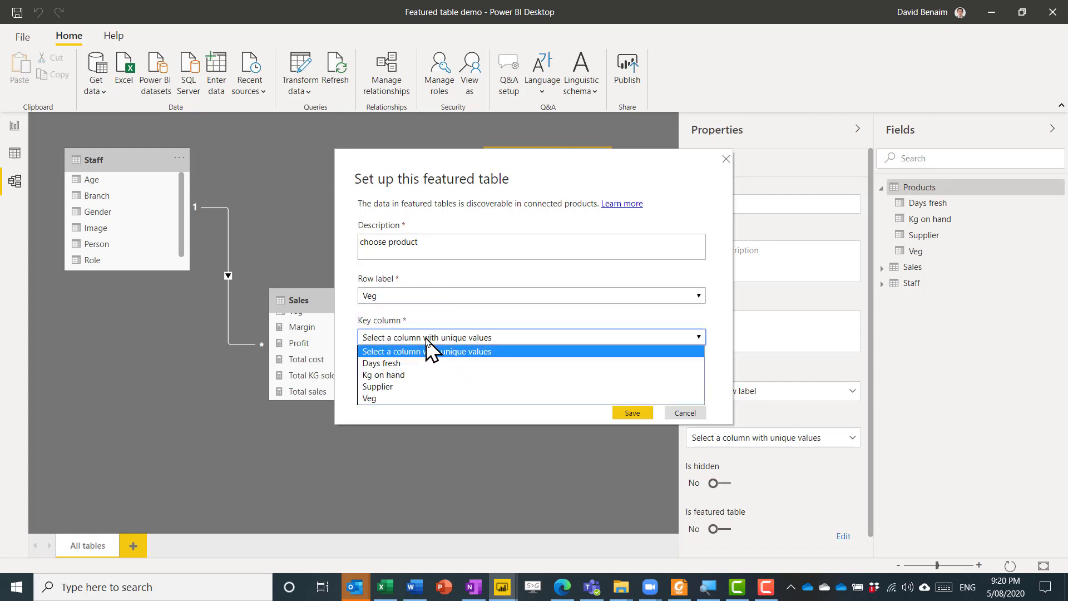
pyautogui.click(424, 398)
pyautogui.click(631, 415)
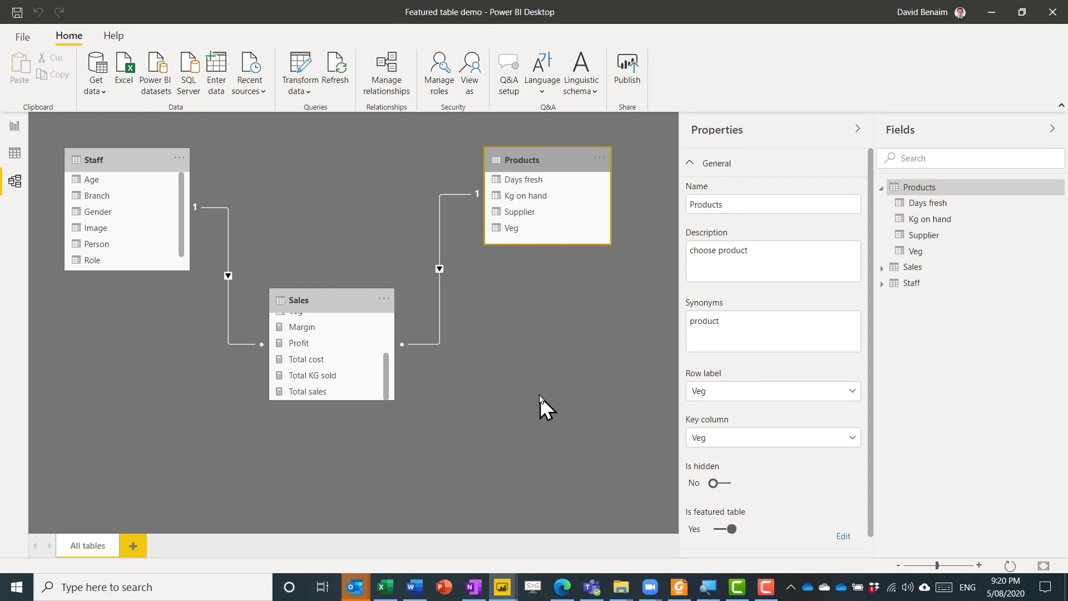
# Step: In Data view, check the Margin measure's formula and bring up the Products table
pyautogui.click(14, 155)
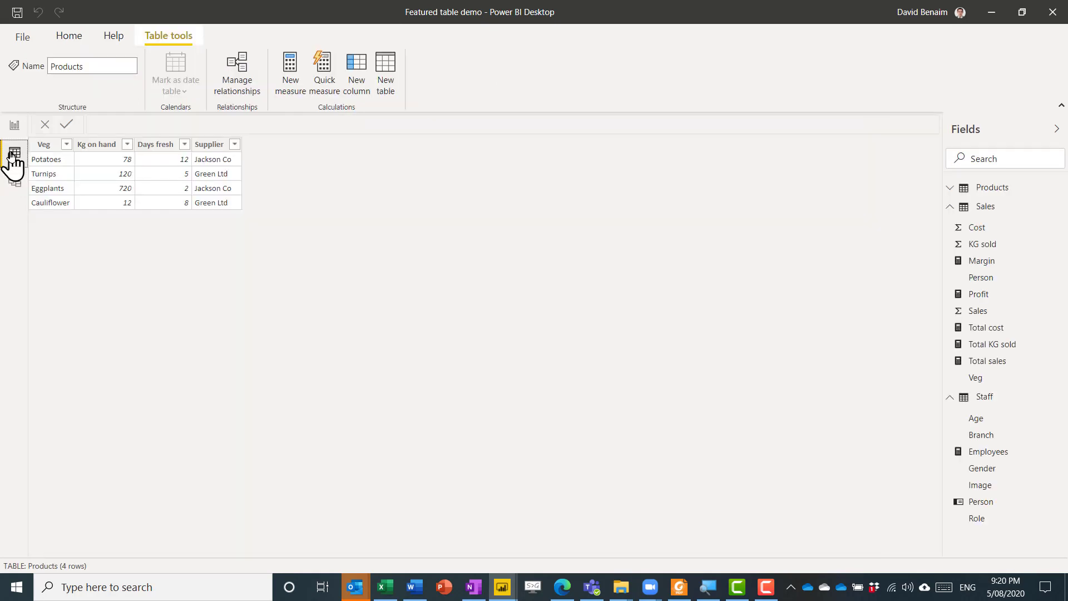
pyautogui.click(984, 261)
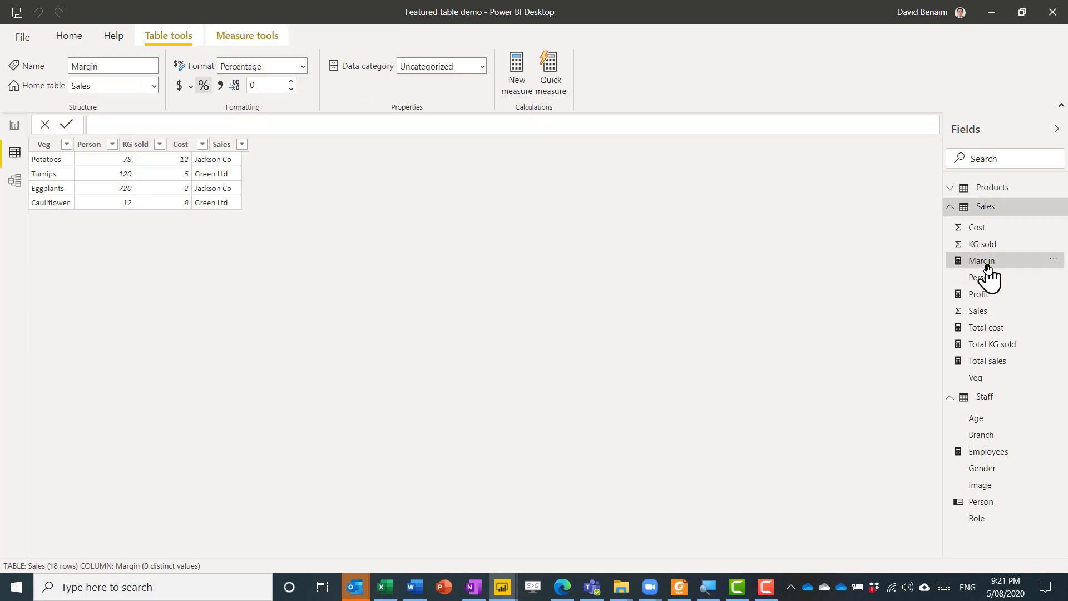
pyautogui.click(950, 211)
pyautogui.click(950, 189)
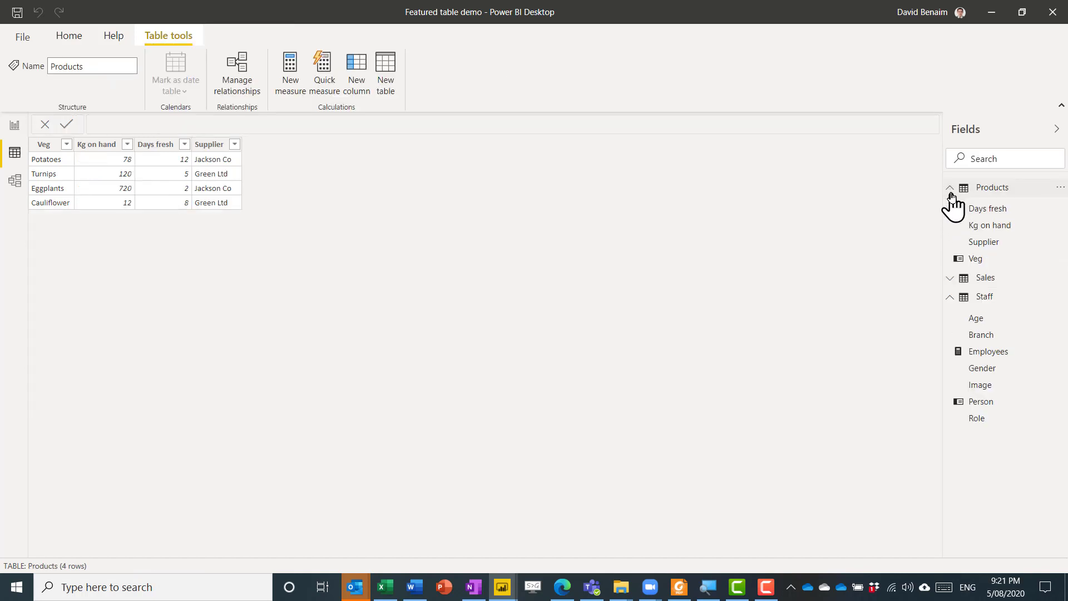
pyautogui.click(992, 243)
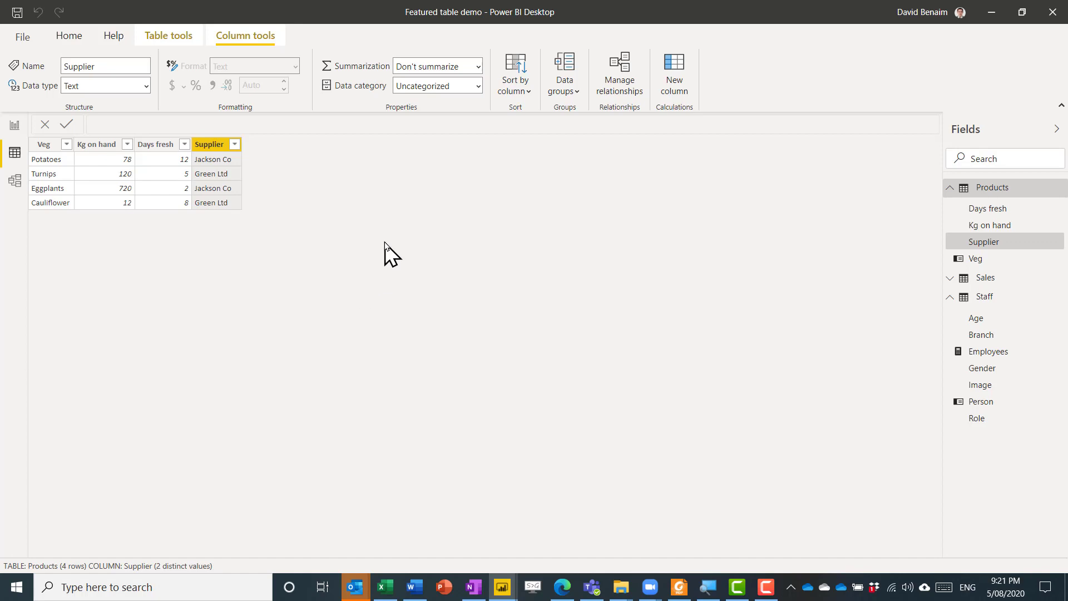
# Step: Add a Products column: Sales by veg = Sales[Total sales]
pyautogui.click(674, 78)
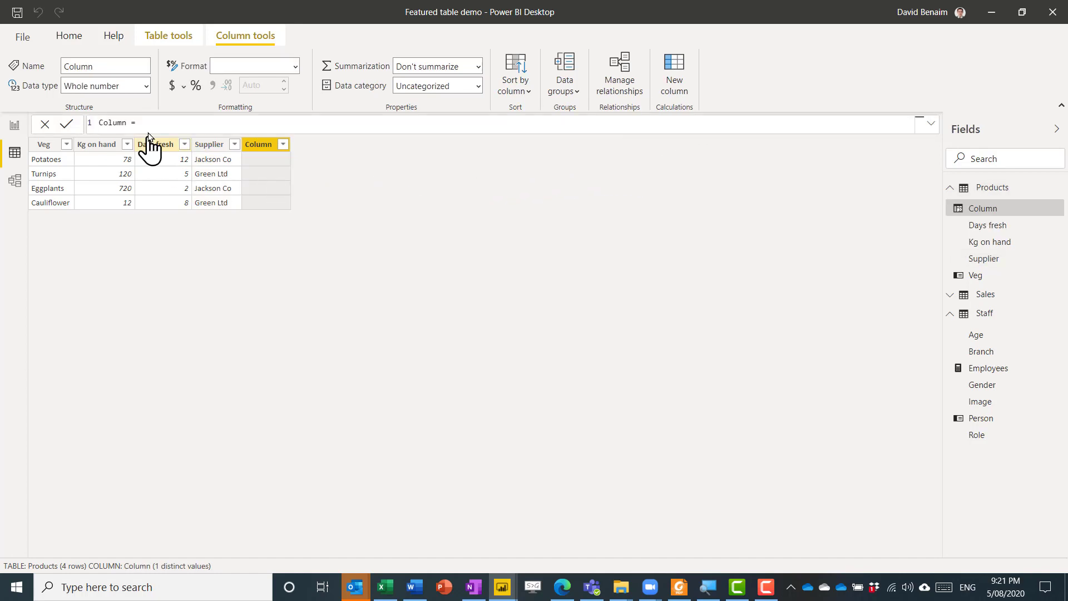
pyautogui.doubleClick(111, 123)
pyautogui.write('Sales by veg = sales')
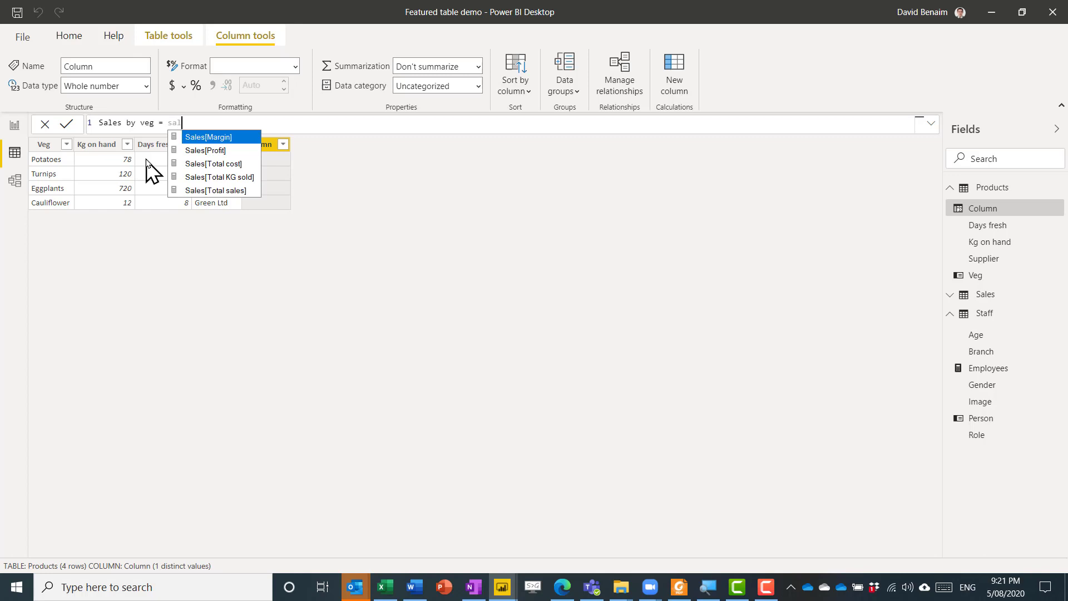
pyautogui.press('Down')
pyautogui.press('Down')
pyautogui.press('Down')
pyautogui.press('Down')
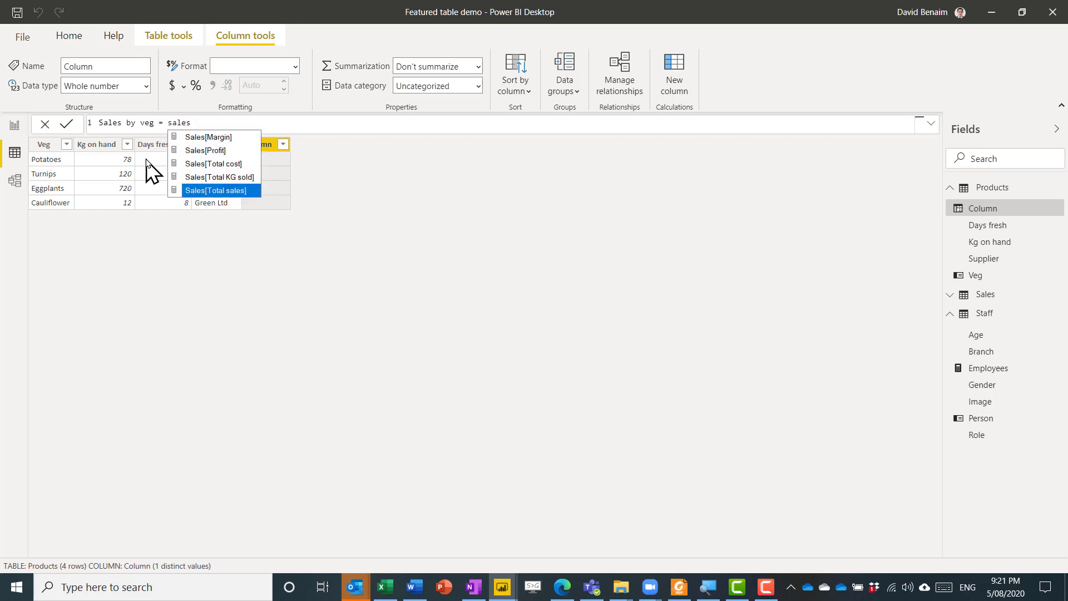
pyautogui.press('Tab')
pyautogui.press('Return')
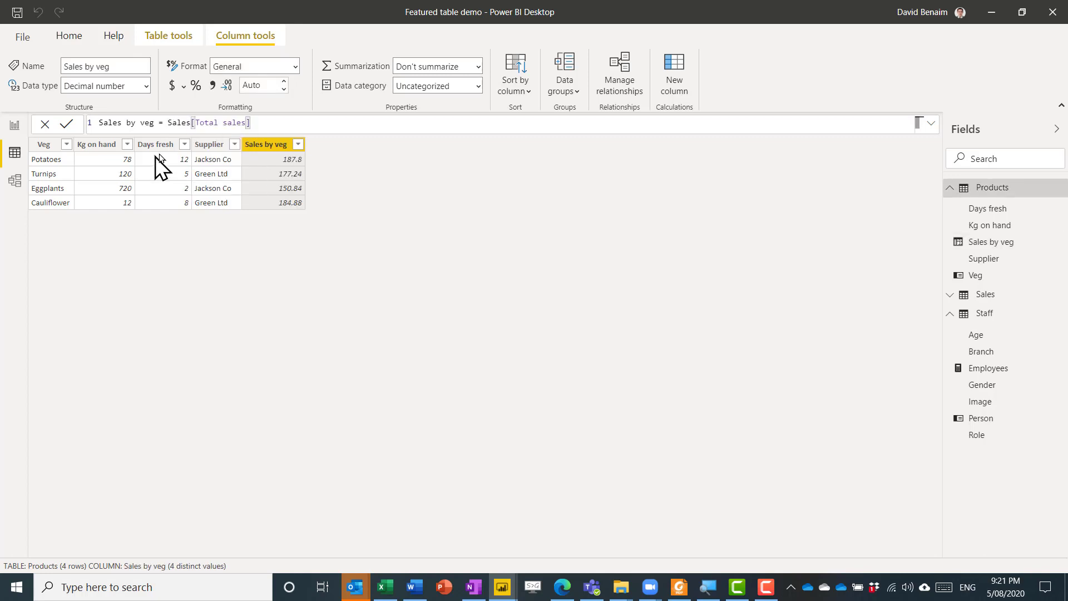
# Step: Add Staff columns KG = [Total KG sold] and Costs = [Total cost]
pyautogui.click(674, 92)
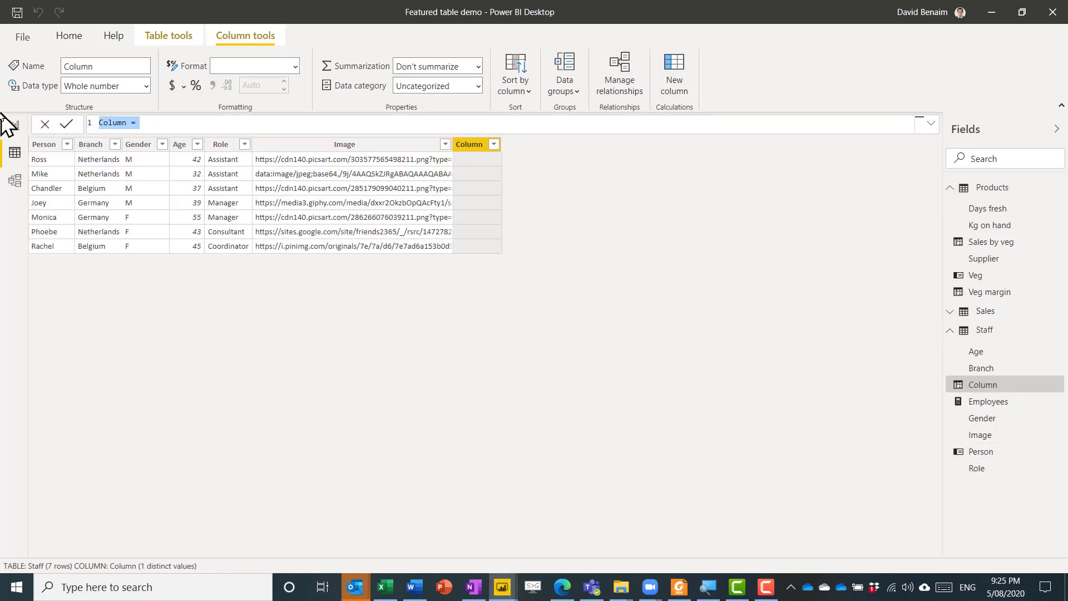
pyautogui.write('KG = [Total KG sold]')
pyautogui.press('Return')
pyautogui.click(681, 86)
pyautogui.write('Costs = [Total cost]')
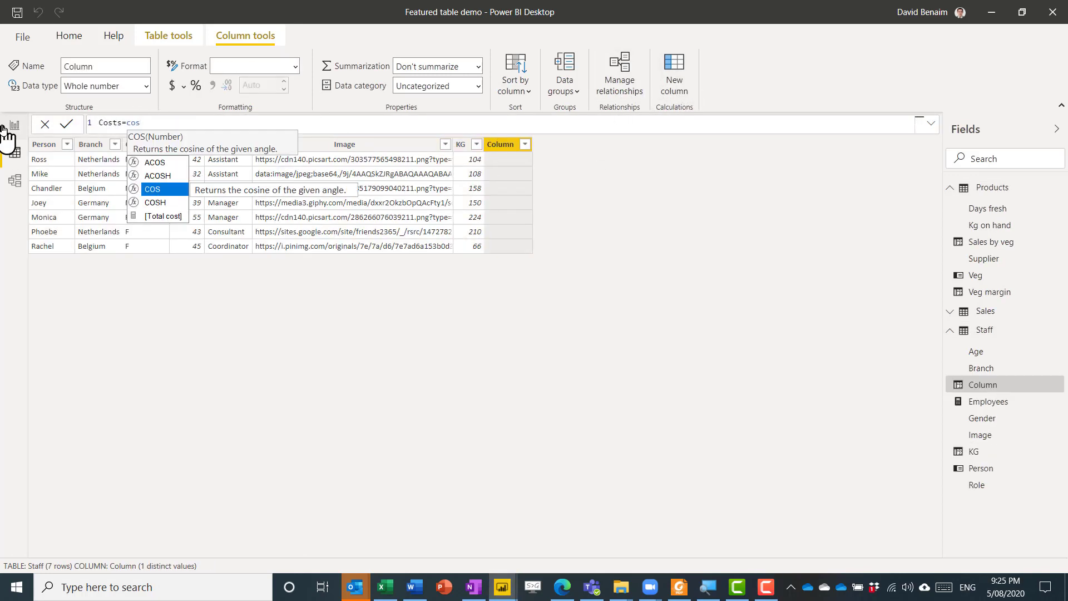
pyautogui.press('Return')
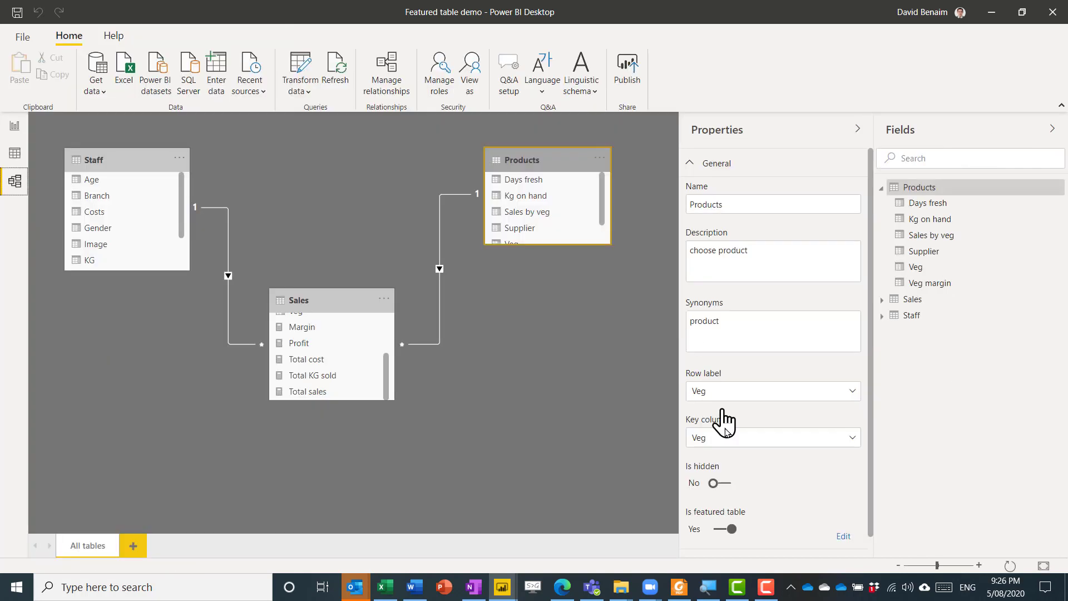
# Step: Confirm Featured tables is enabled under Preview features, then save the changes for publishing
pyautogui.click(726, 529)
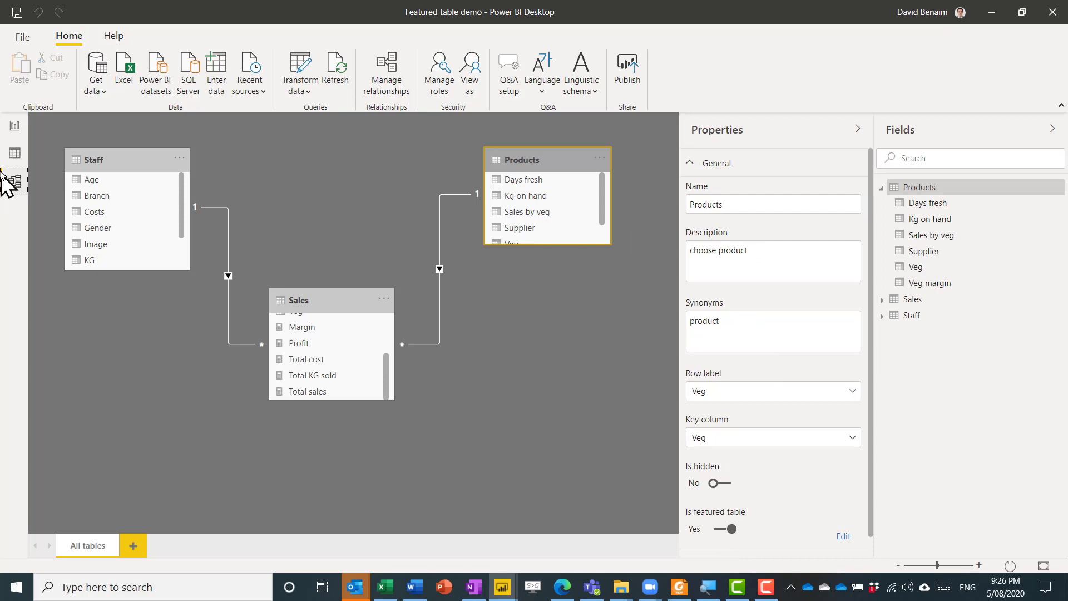
pyautogui.click(22, 39)
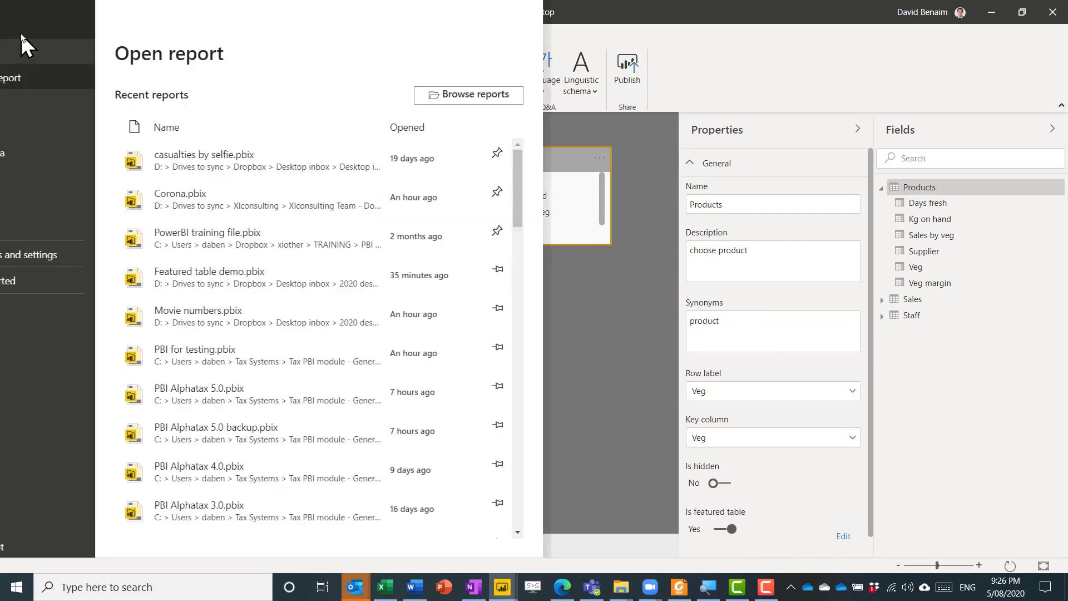
pyautogui.click(59, 257)
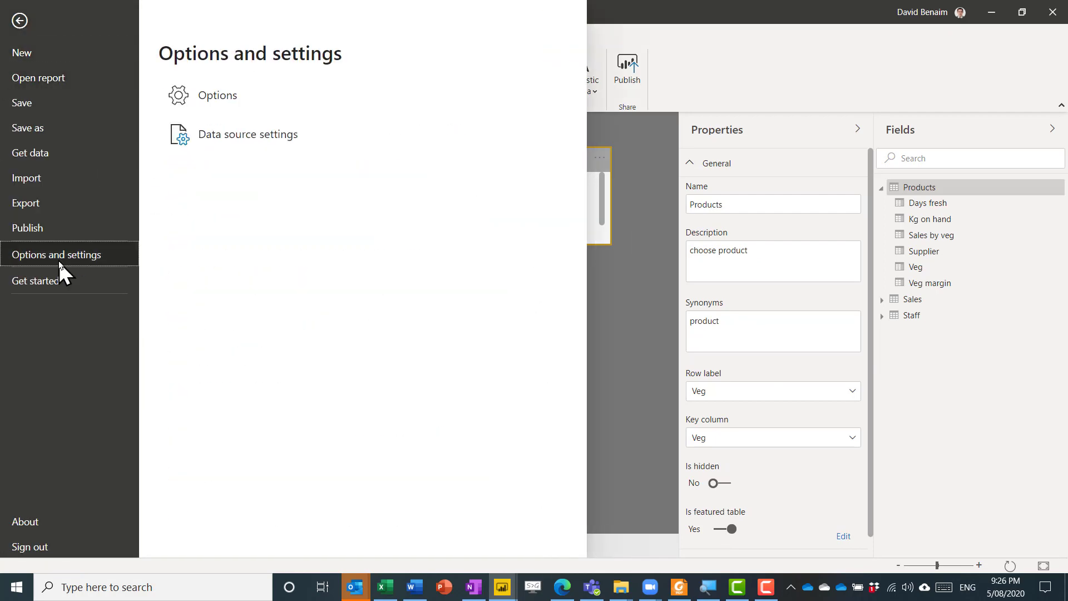
pyautogui.click(228, 101)
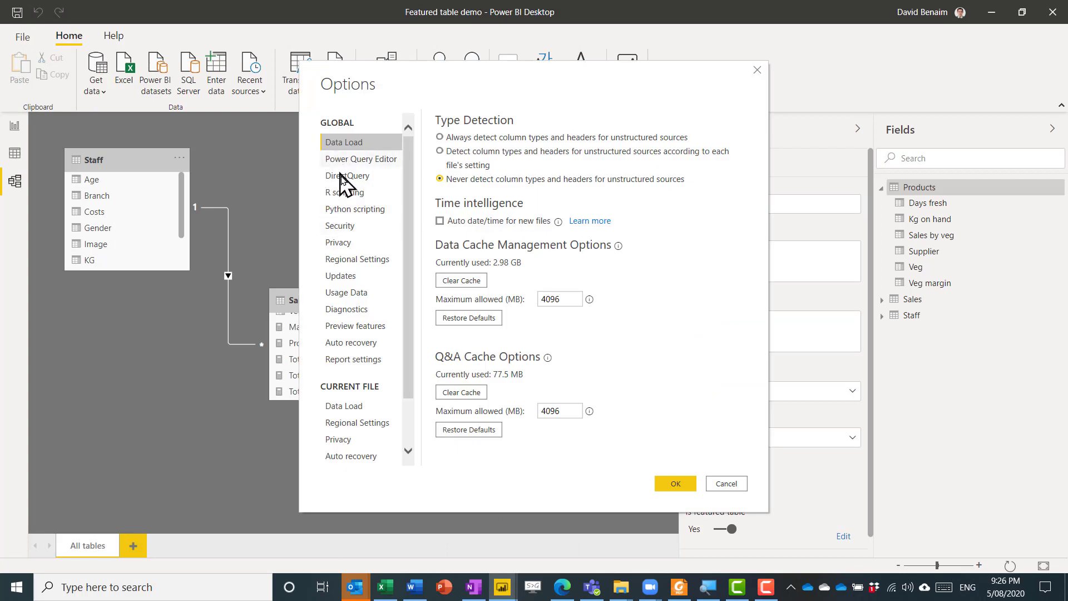
pyautogui.click(366, 331)
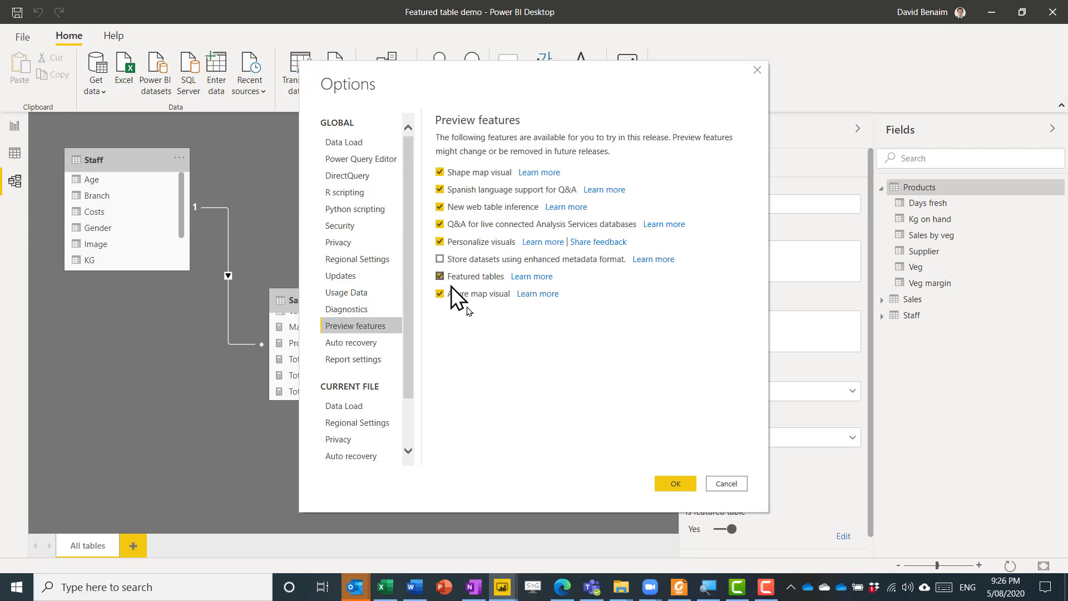
pyautogui.click(676, 484)
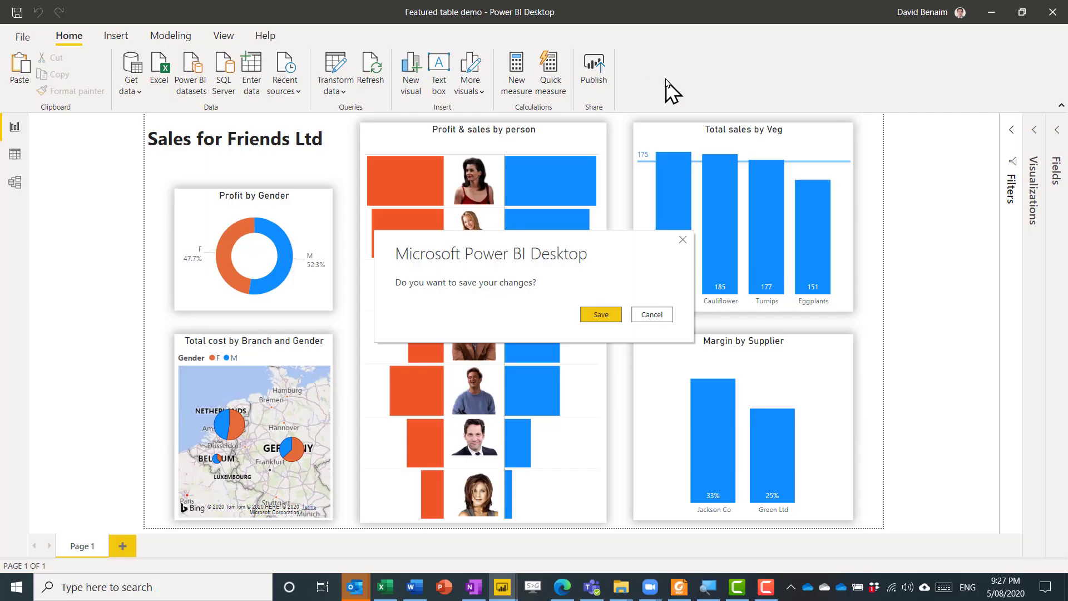
pyautogui.click(601, 315)
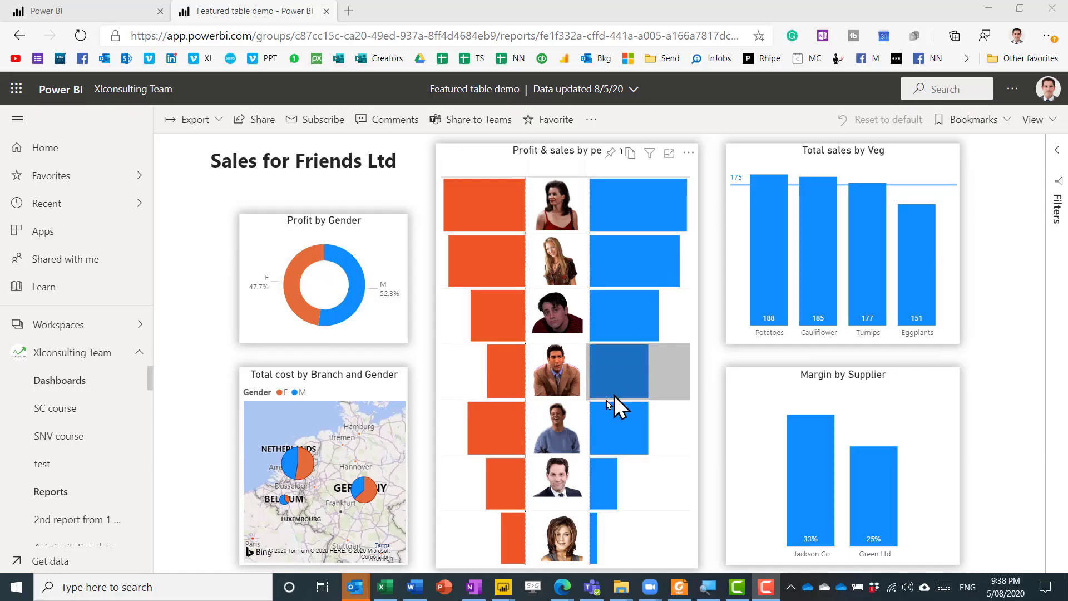
# Step: Open the Tenant settings page of the Power BI Admin portal
pyautogui.click(1014, 91)
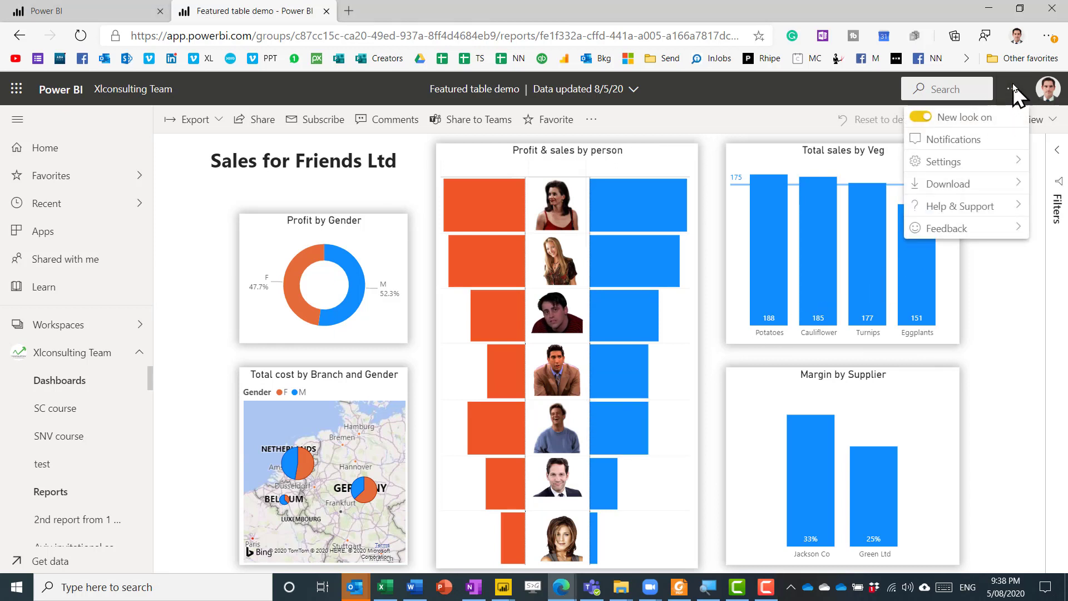
pyautogui.moveTo(977, 164)
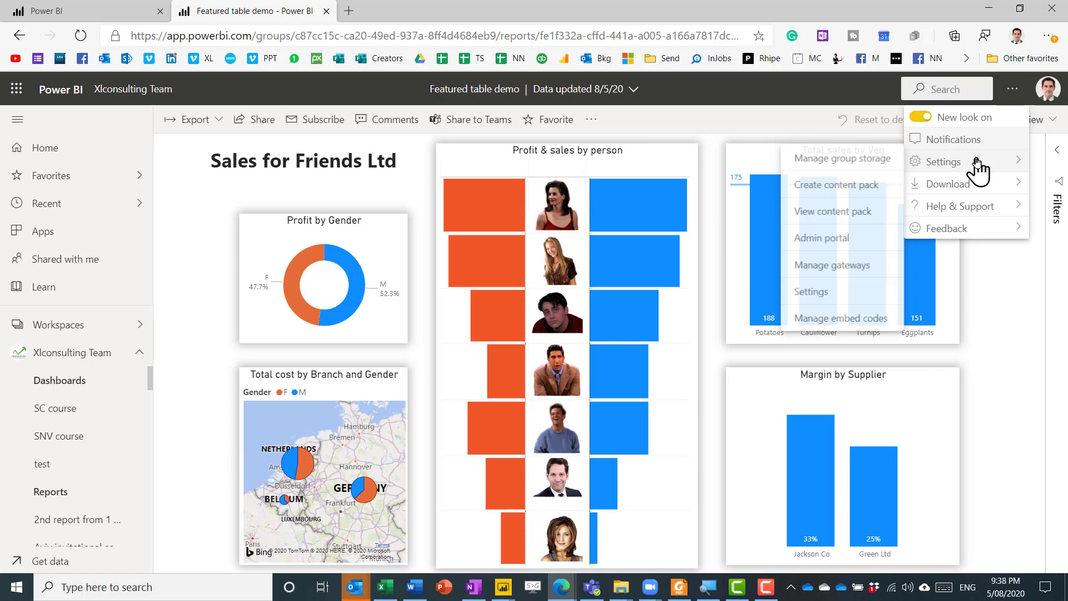
pyautogui.click(829, 241)
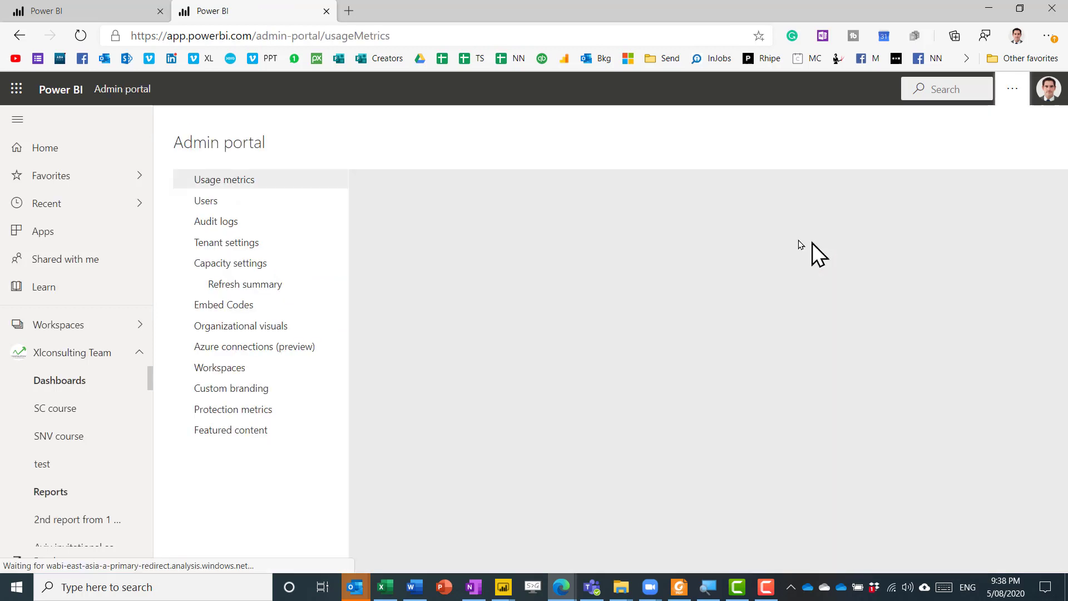
pyautogui.click(225, 245)
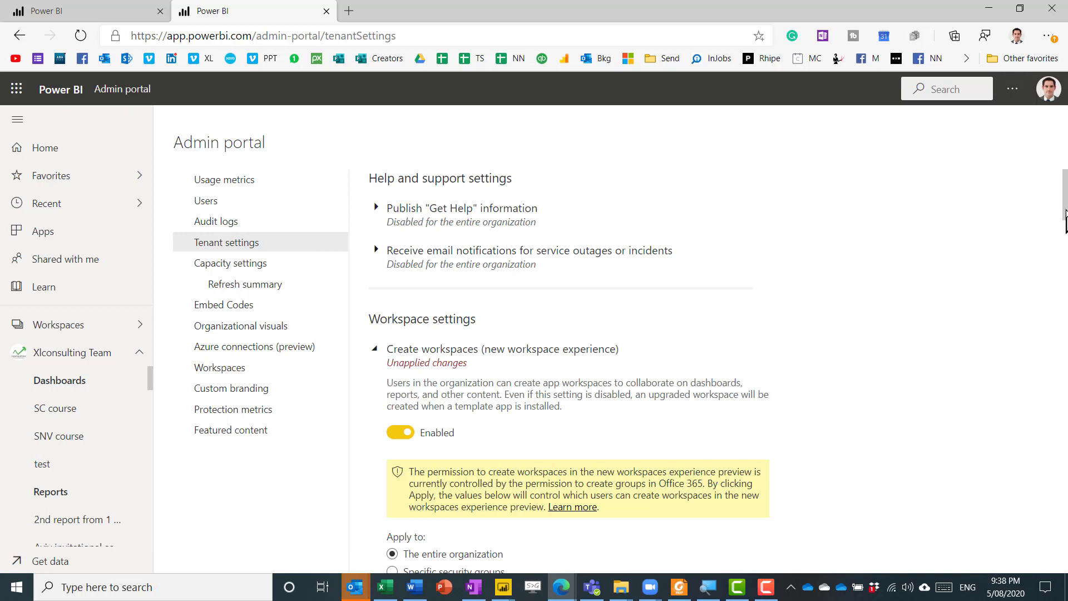
# Step: Confirm Certification and Allow connections to featured tables are both enabled
pyautogui.moveTo(1066, 219); pyautogui.dragTo(1065, 234)
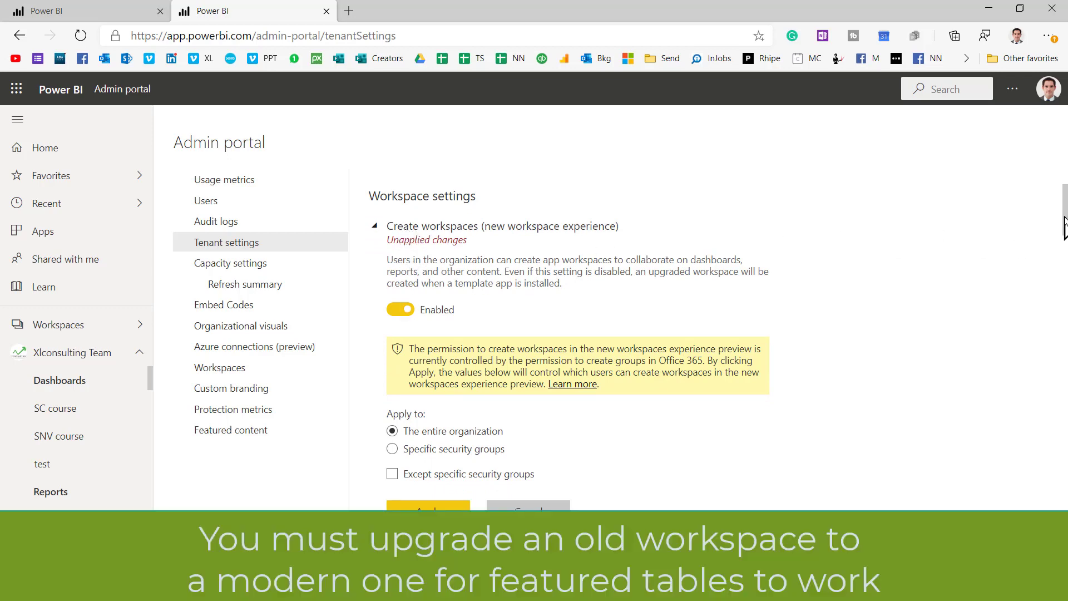
pyautogui.moveTo(1065, 228); pyautogui.dragTo(1065, 295)
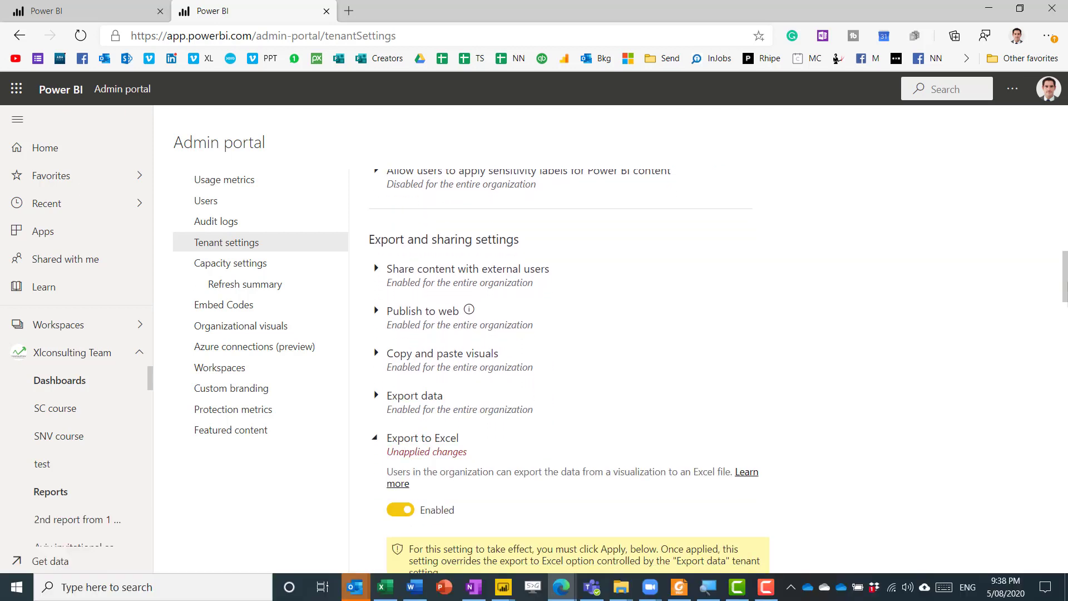
pyautogui.scroll(-2, 443, 259)
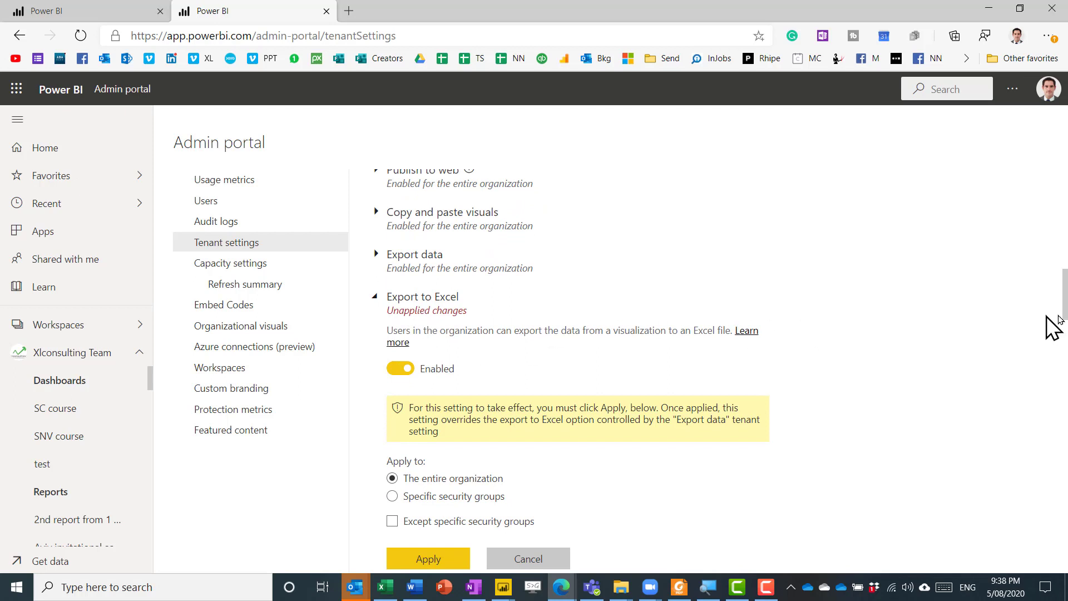
pyautogui.scroll(-5, 1066, 315)
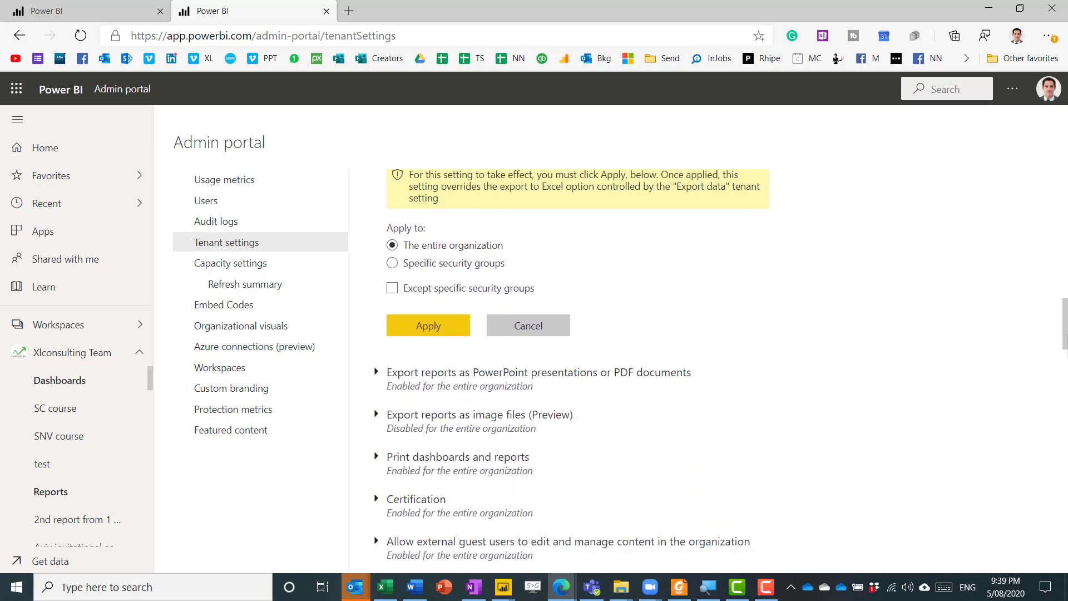
pyautogui.scroll(-4, 561, 367)
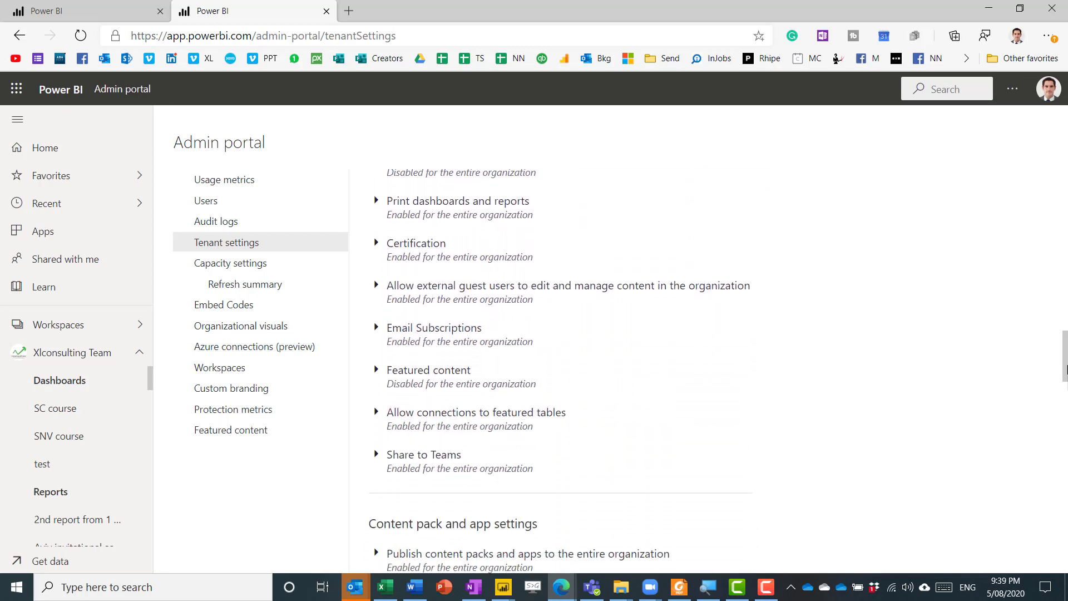
pyautogui.click(474, 263)
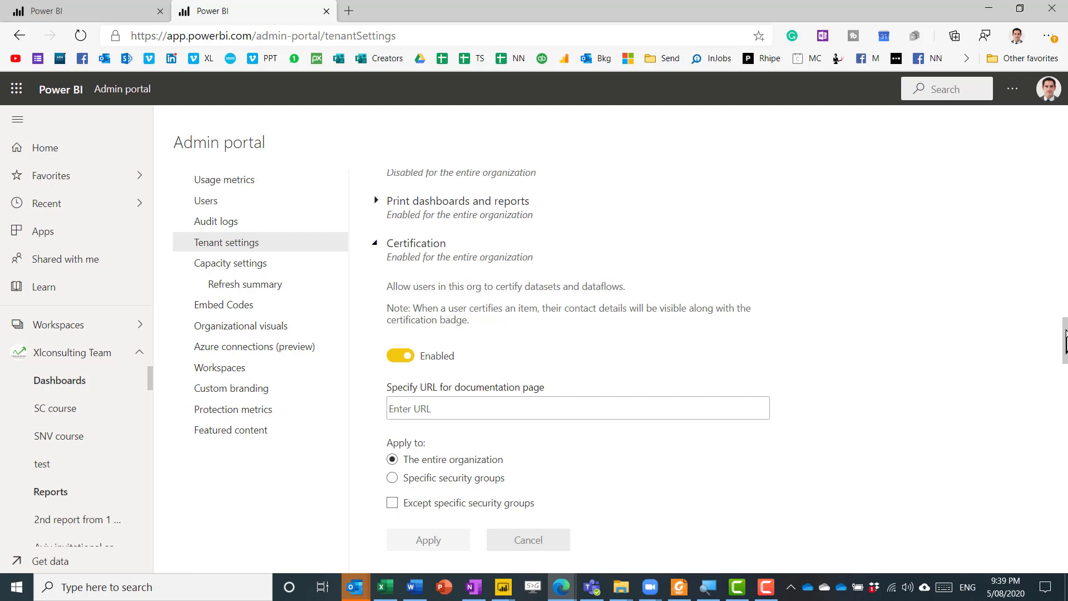
pyautogui.scroll(-3, 1066, 340)
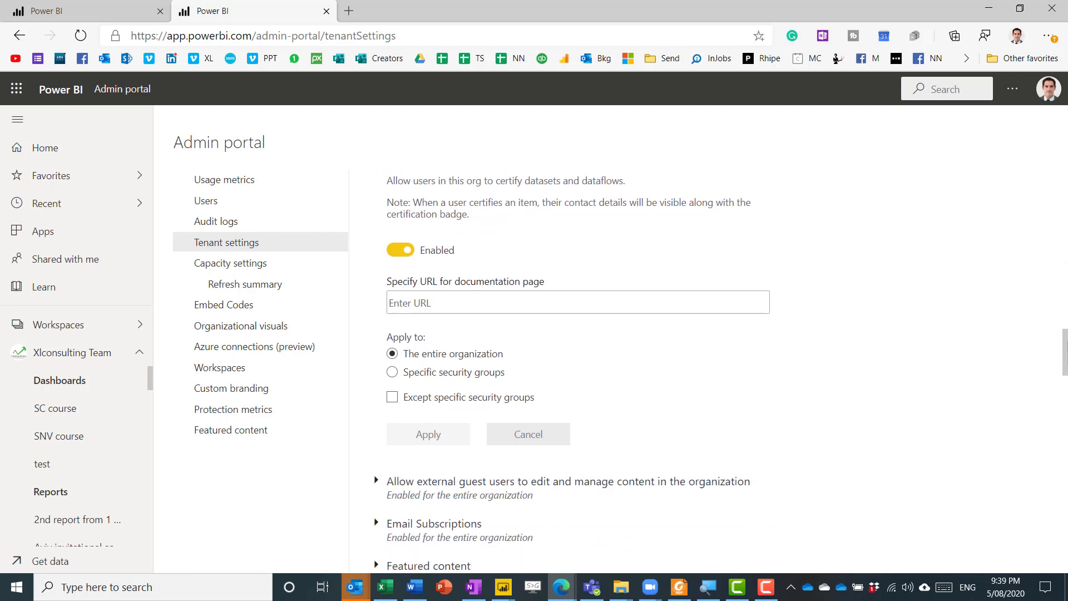
pyautogui.scroll(-5, 579, 378)
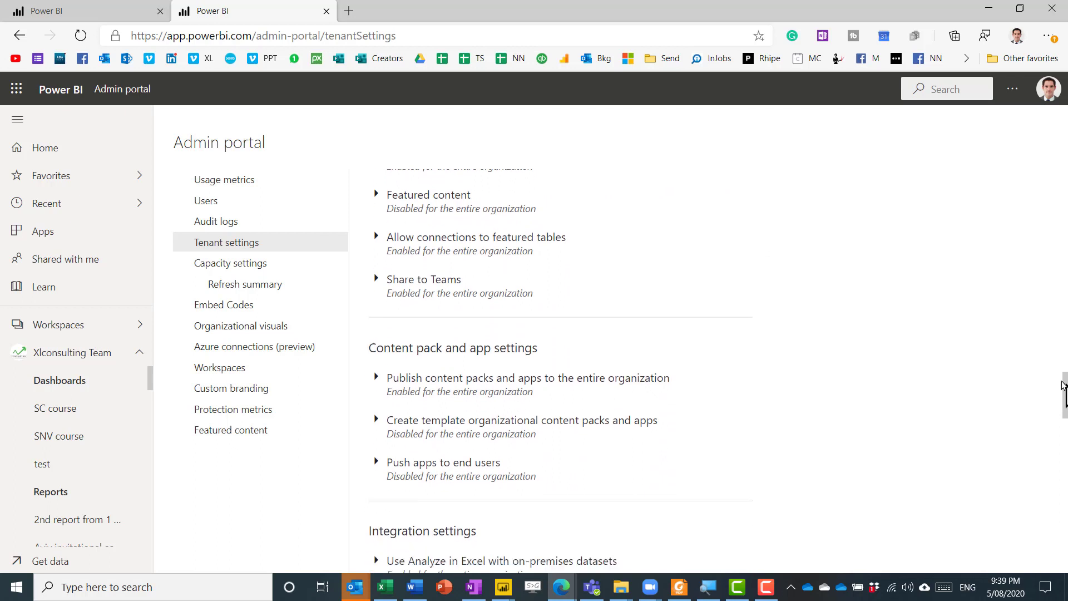
pyautogui.click(405, 245)
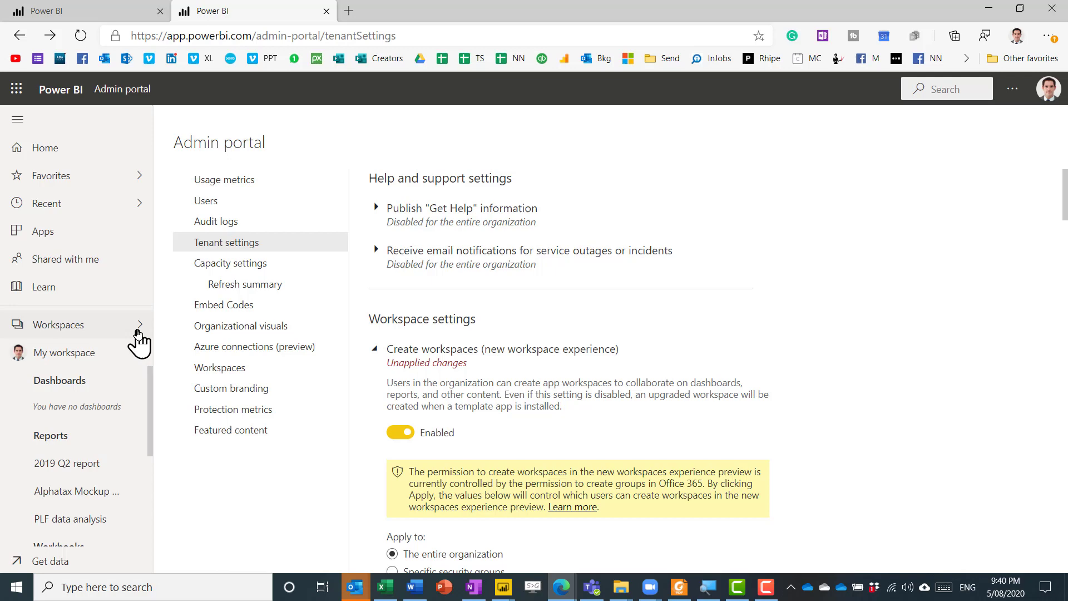
pyautogui.click(139, 331)
pyautogui.scroll(-4, 242, 431)
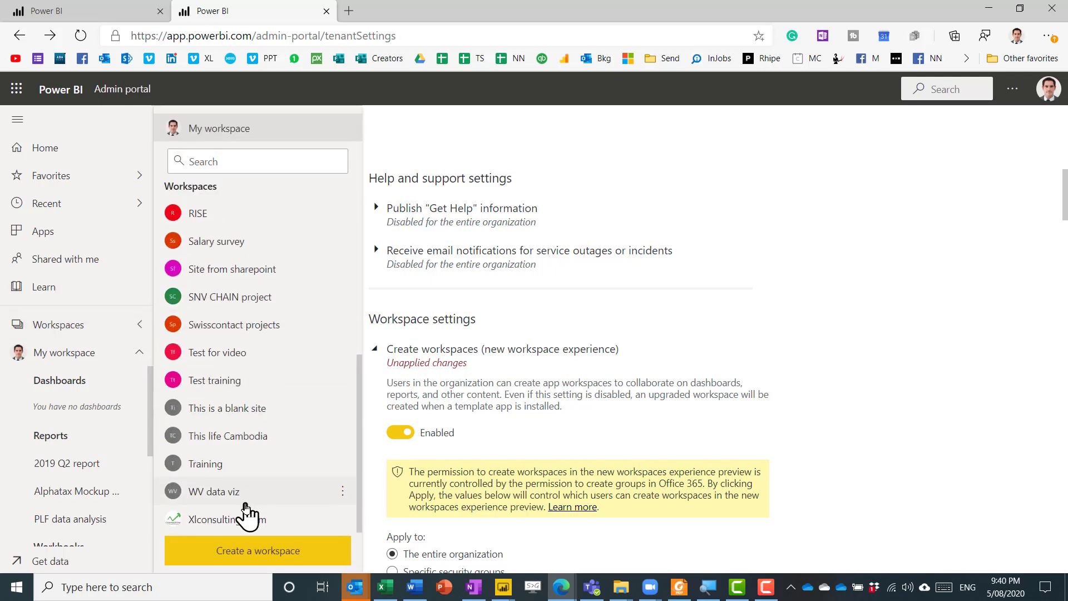
# Step: In Xlconsulting Team, set the Featured table demo dataset's endorsement to Certified and apply it
pyautogui.click(243, 523)
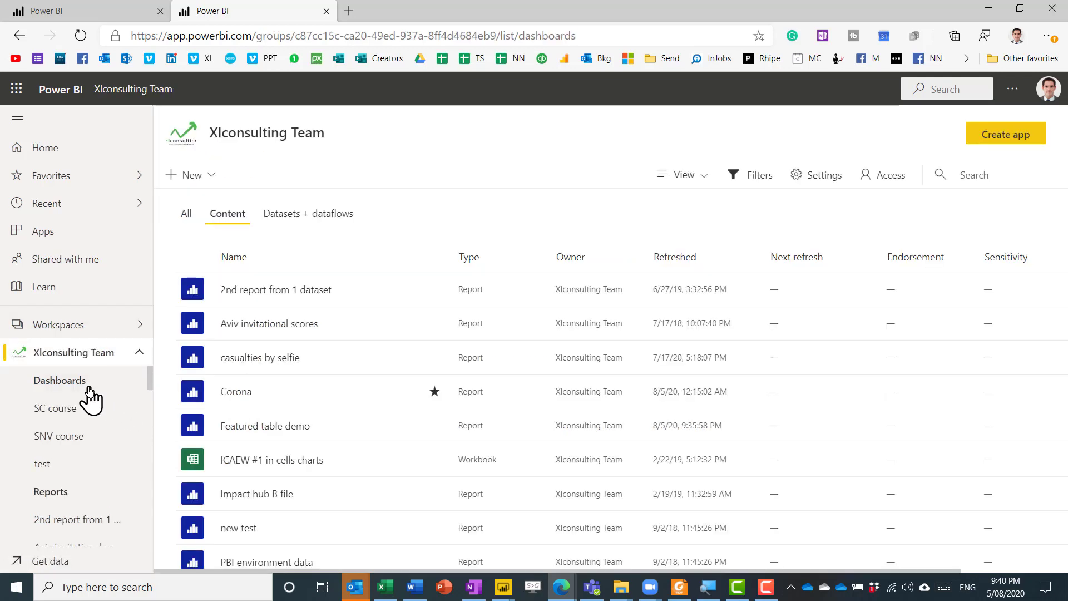
pyautogui.click(311, 219)
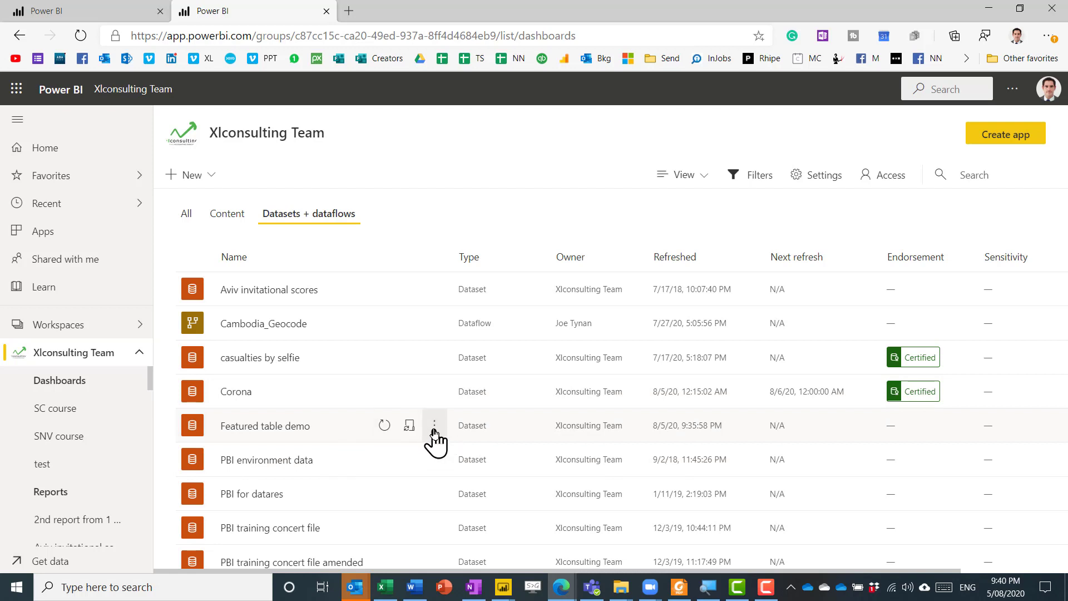
pyautogui.click(434, 429)
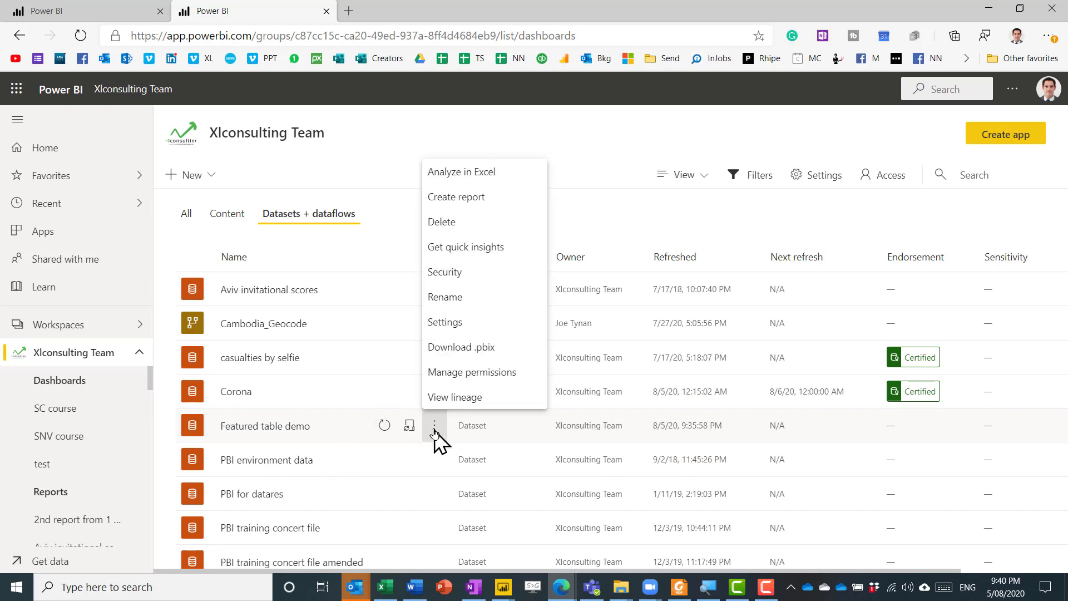
pyautogui.click(461, 323)
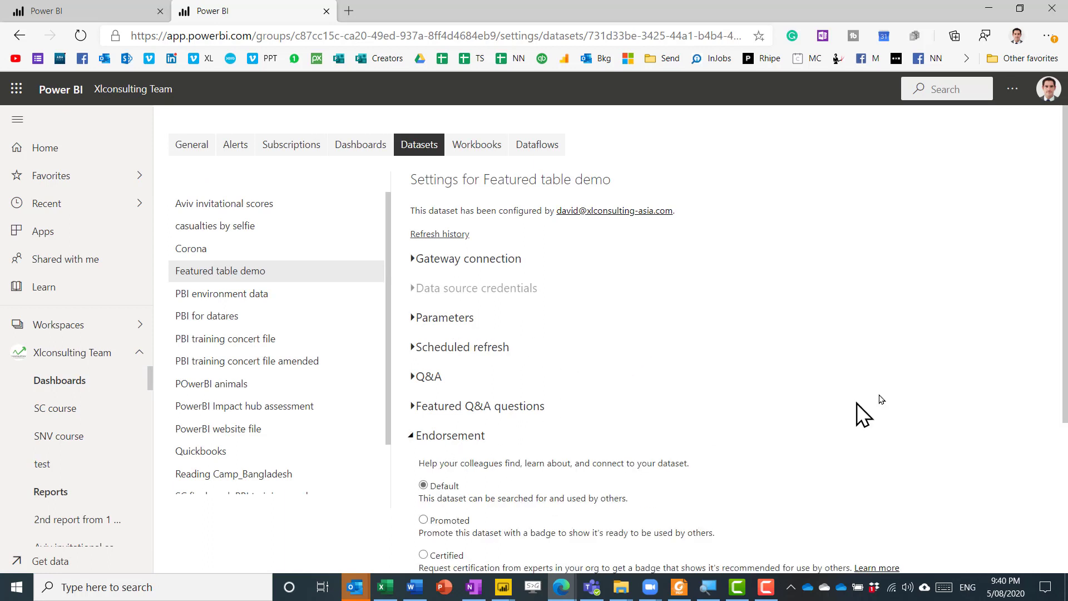
pyautogui.scroll(-4, 505, 439)
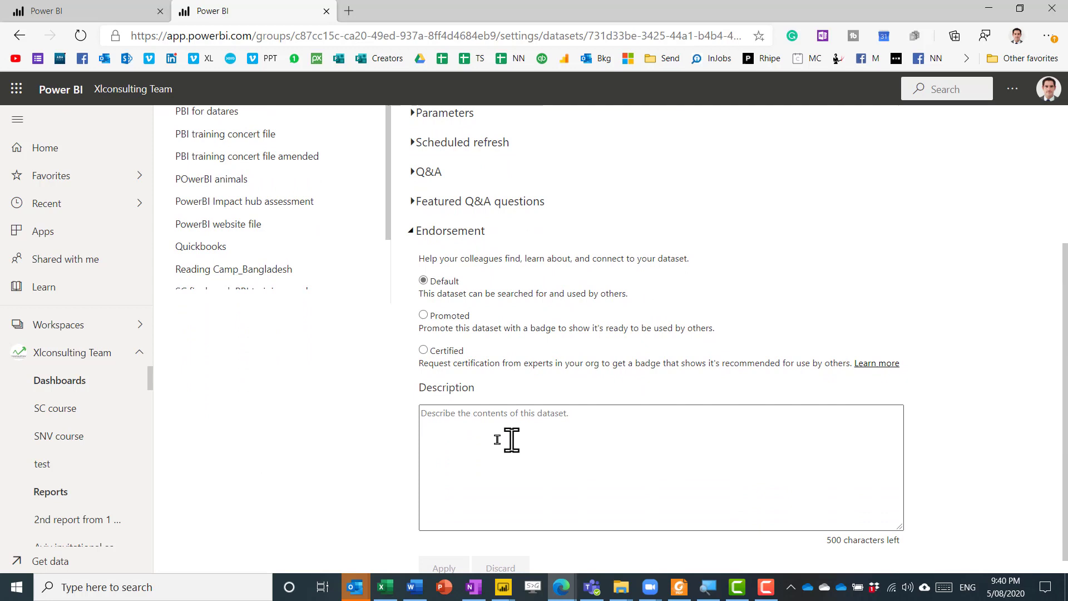
pyautogui.click(423, 351)
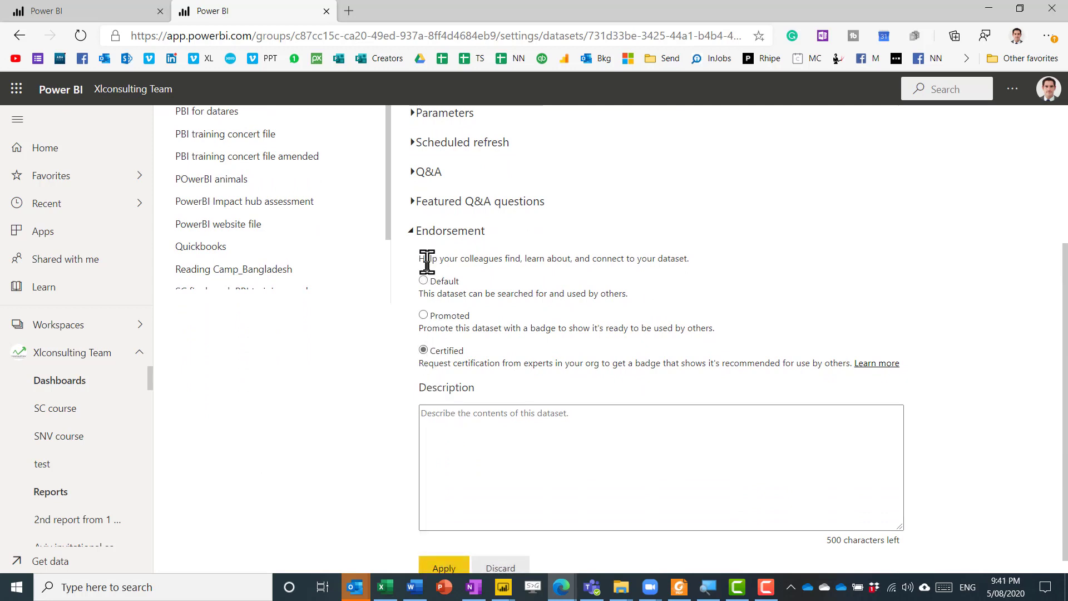
pyautogui.click(452, 569)
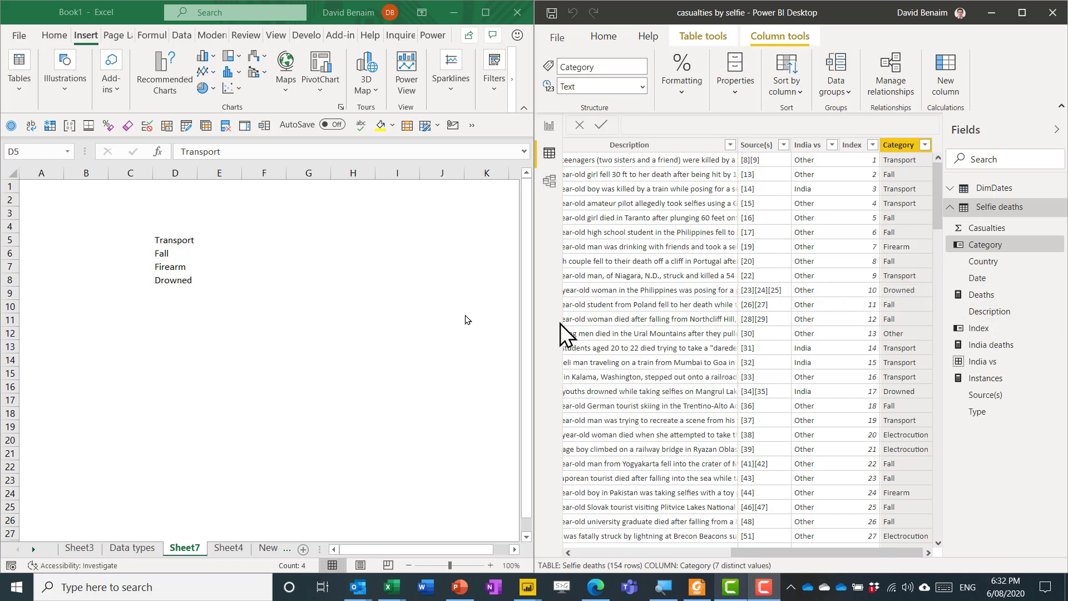
# Step: Select D5:D8 in Excel, then review the Category column's filter values in Power BI Desktop
pyautogui.moveTo(173, 240); pyautogui.dragTo(174, 280)
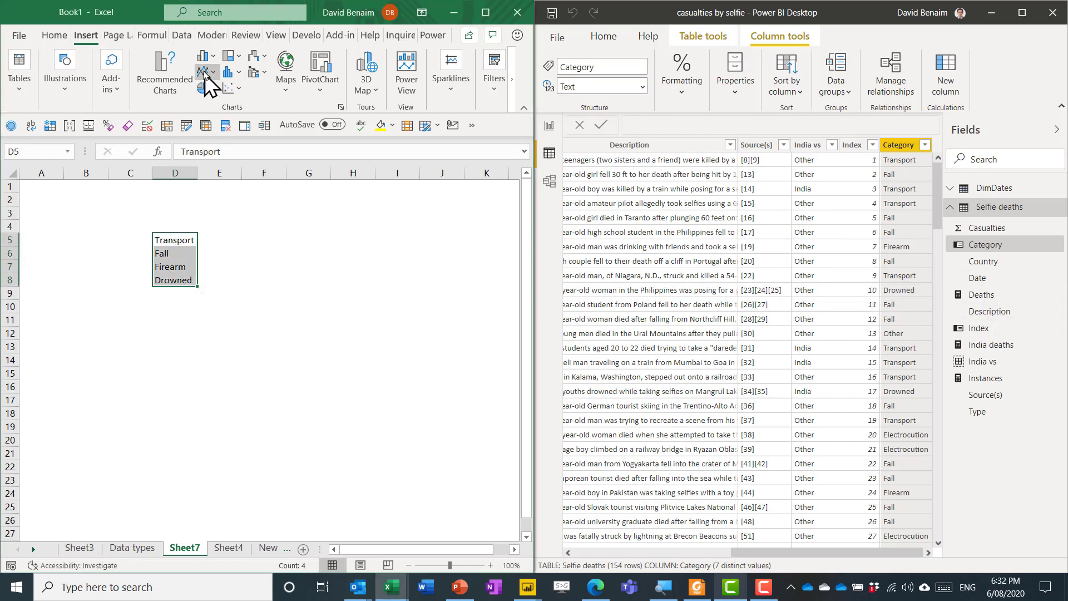
pyautogui.click(182, 35)
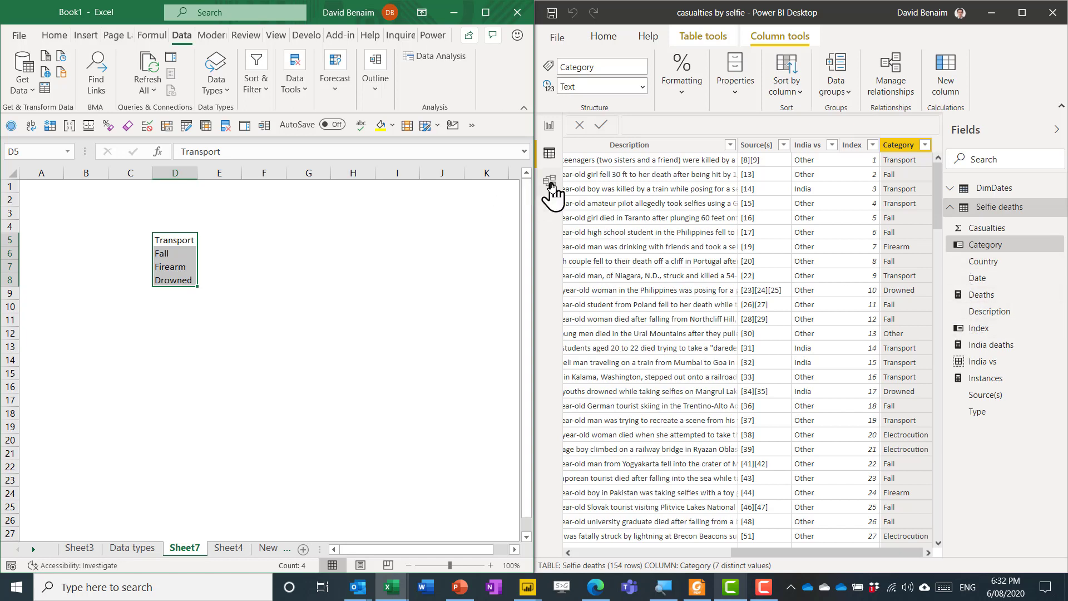
pyautogui.click(999, 245)
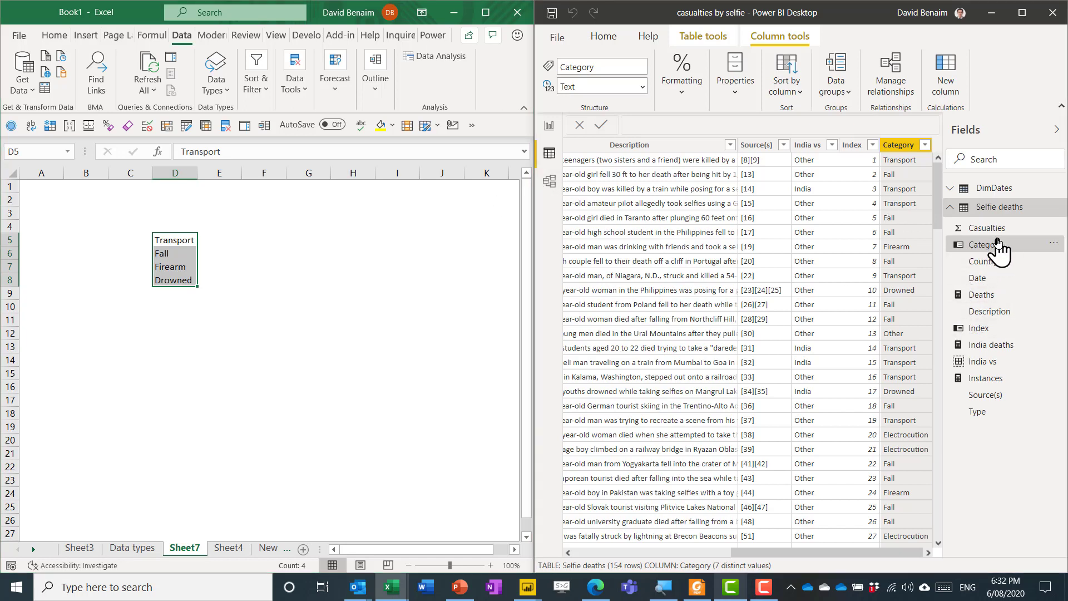
pyautogui.click(926, 146)
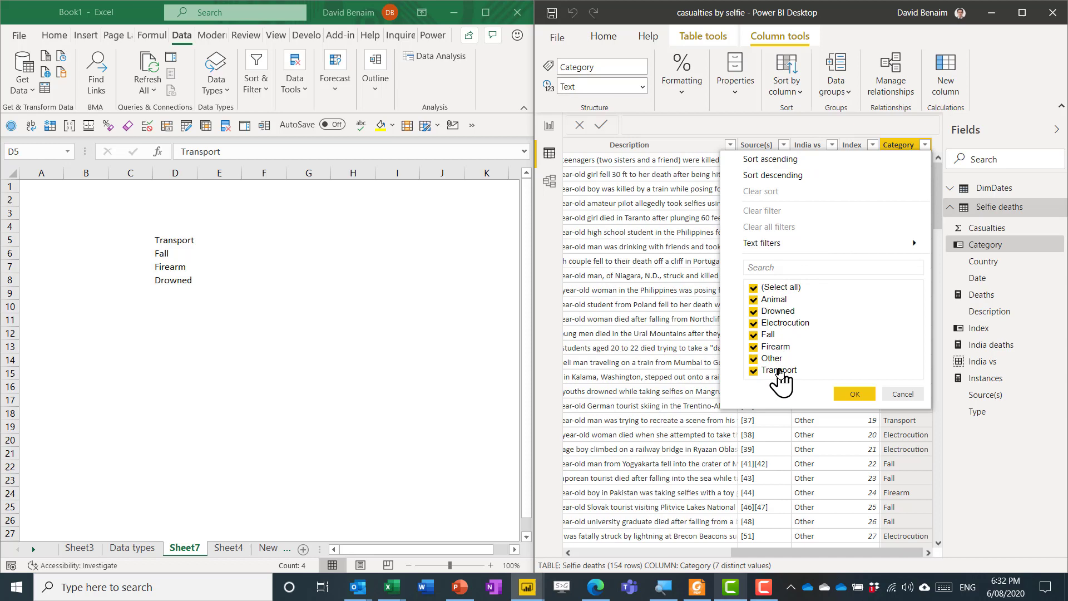
pyautogui.click(899, 394)
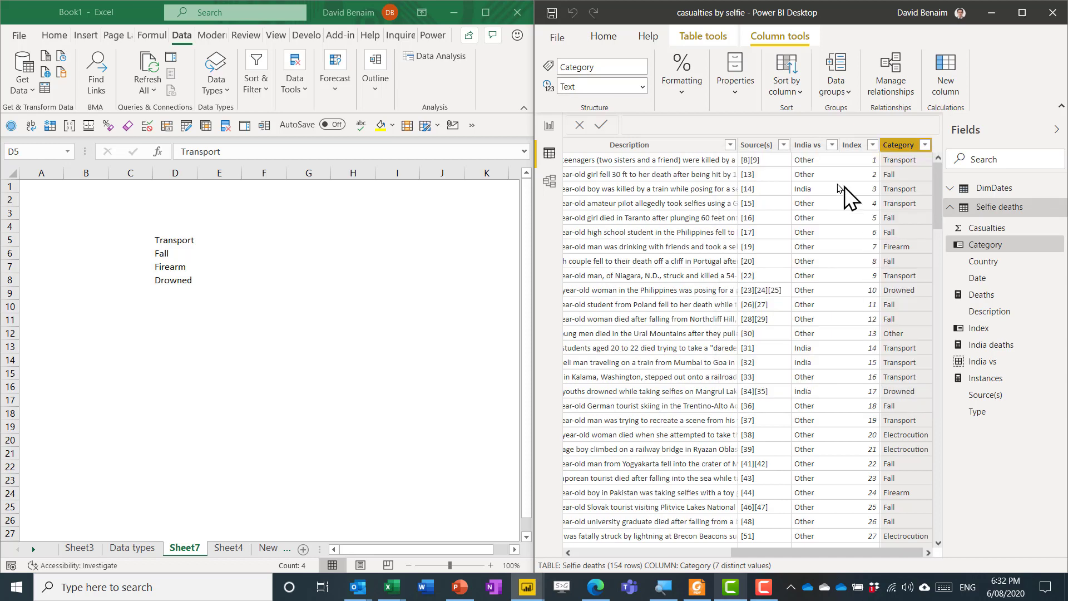
# Step: Add a table of Selfie deaths Category to Page 1 and enlarge it
pyautogui.click(549, 127)
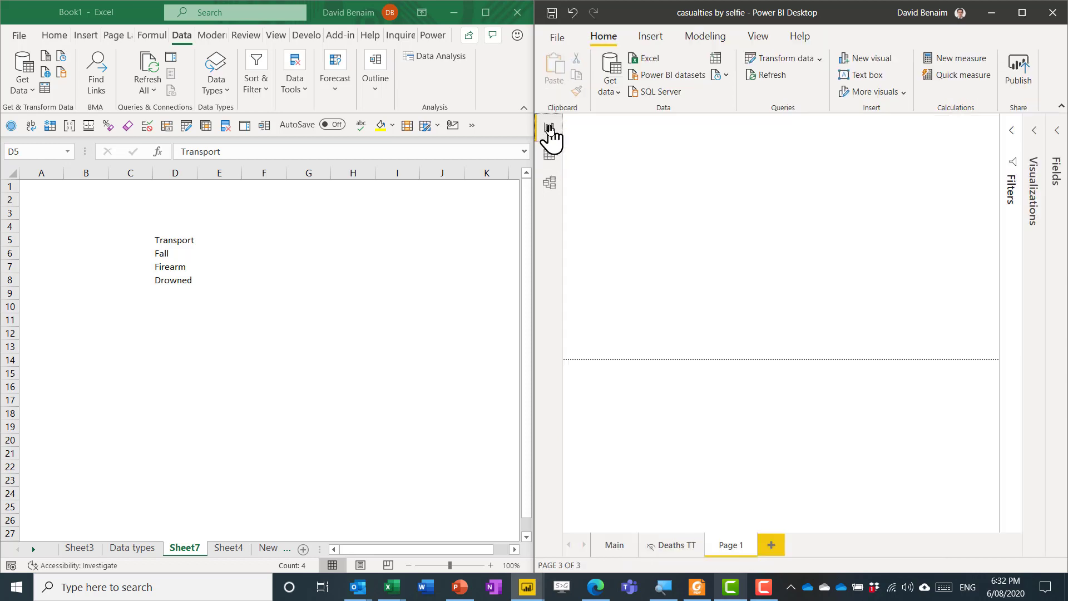
pyautogui.click(1054, 139)
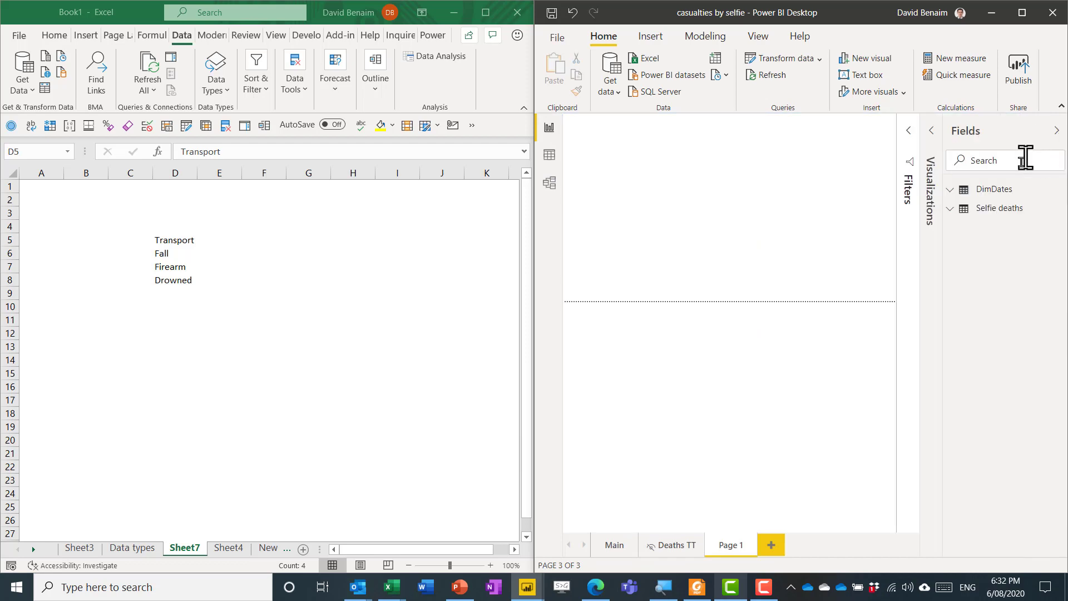
pyautogui.click(984, 212)
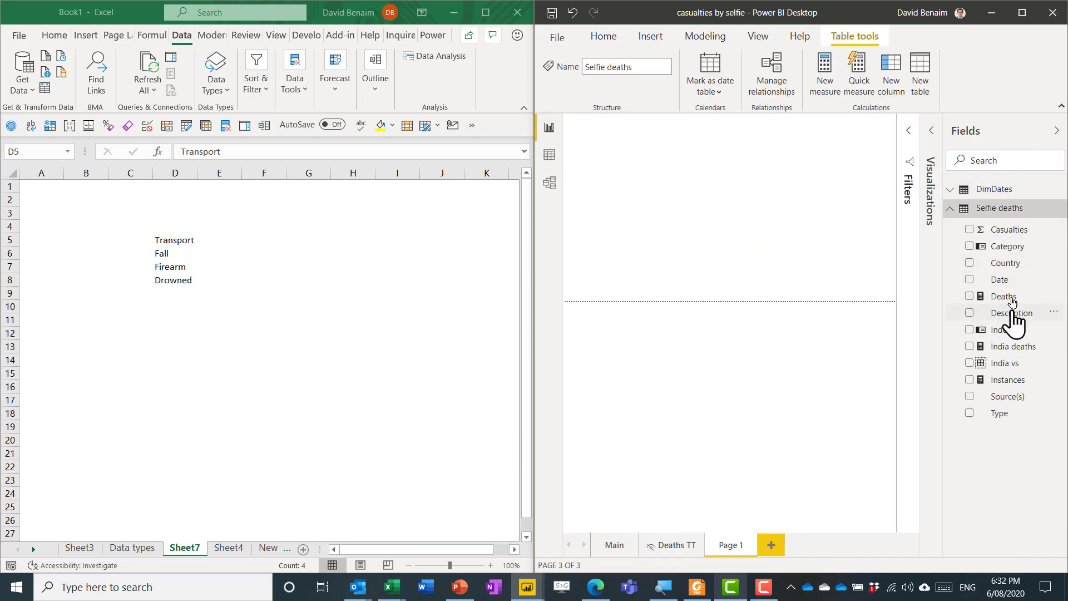
pyautogui.moveTo(1007, 248); pyautogui.dragTo(674, 160)
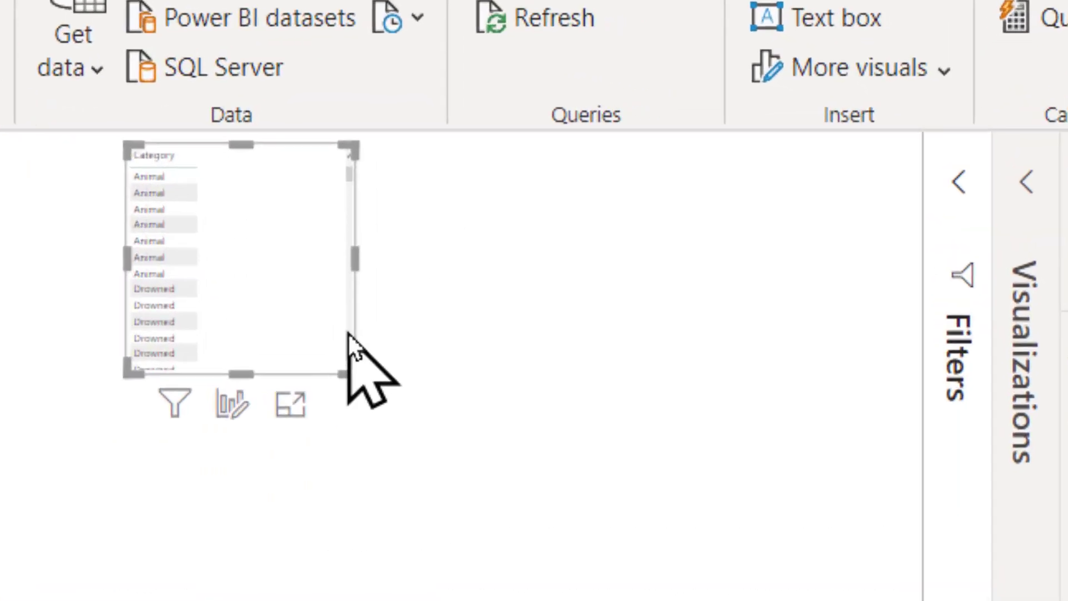
pyautogui.moveTo(348, 365); pyautogui.dragTo(442, 547)
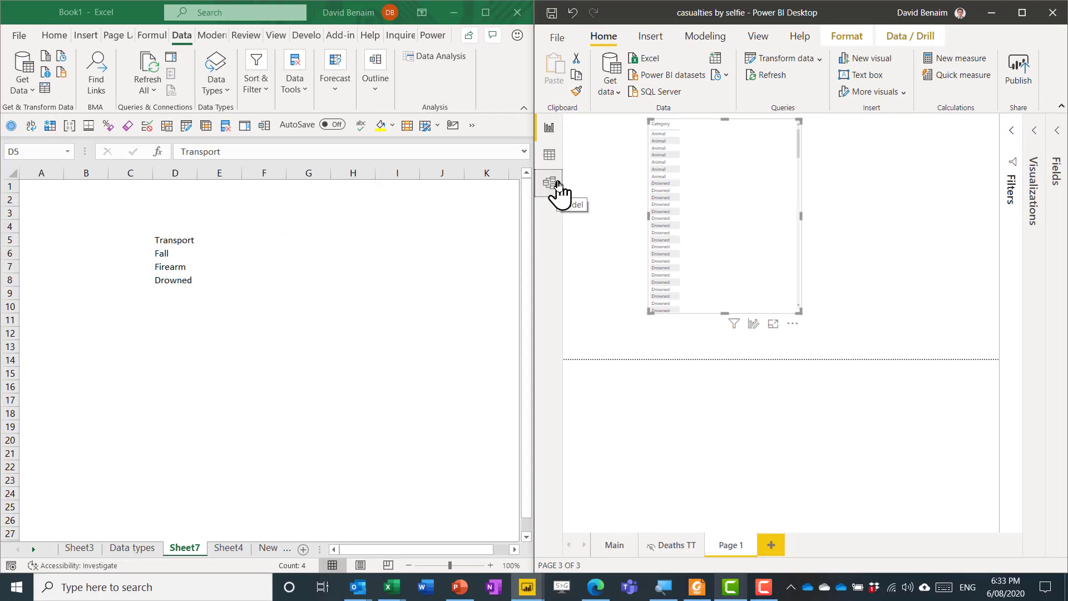
# Step: Review the Selfie deaths featured table setup: Category as row label, Index as key column
pyautogui.click(549, 181)
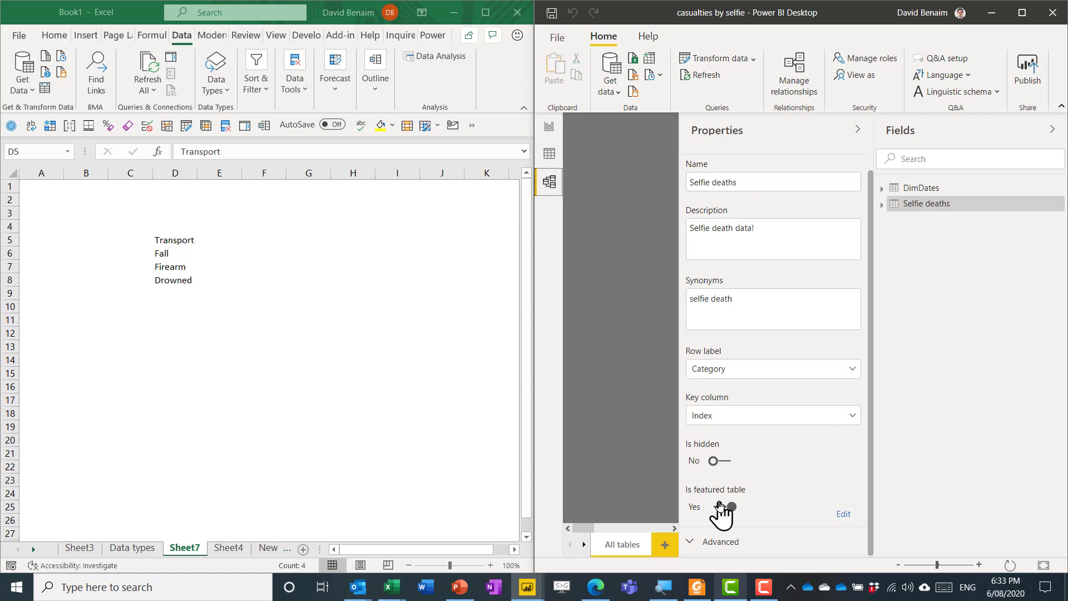
pyautogui.click(843, 516)
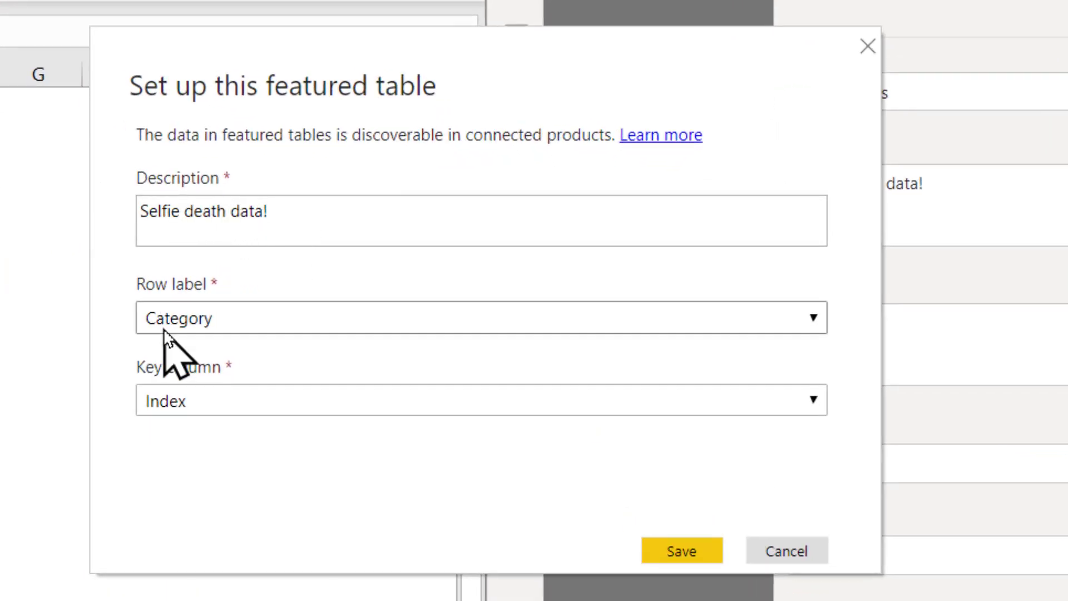
pyautogui.click(174, 317)
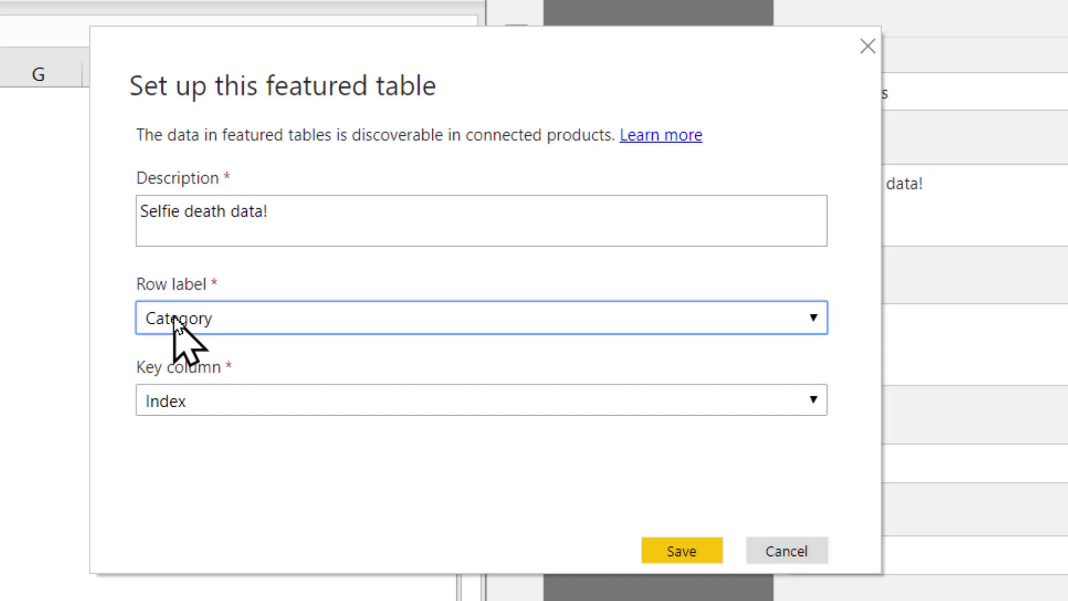
pyautogui.click(186, 324)
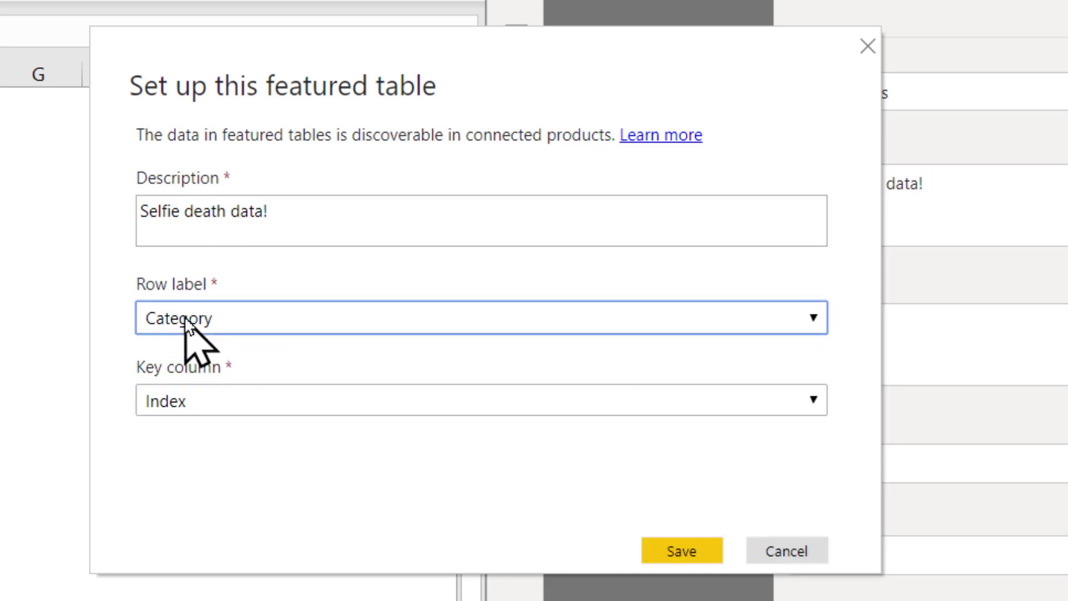
pyautogui.click(212, 404)
pyautogui.click(212, 404)
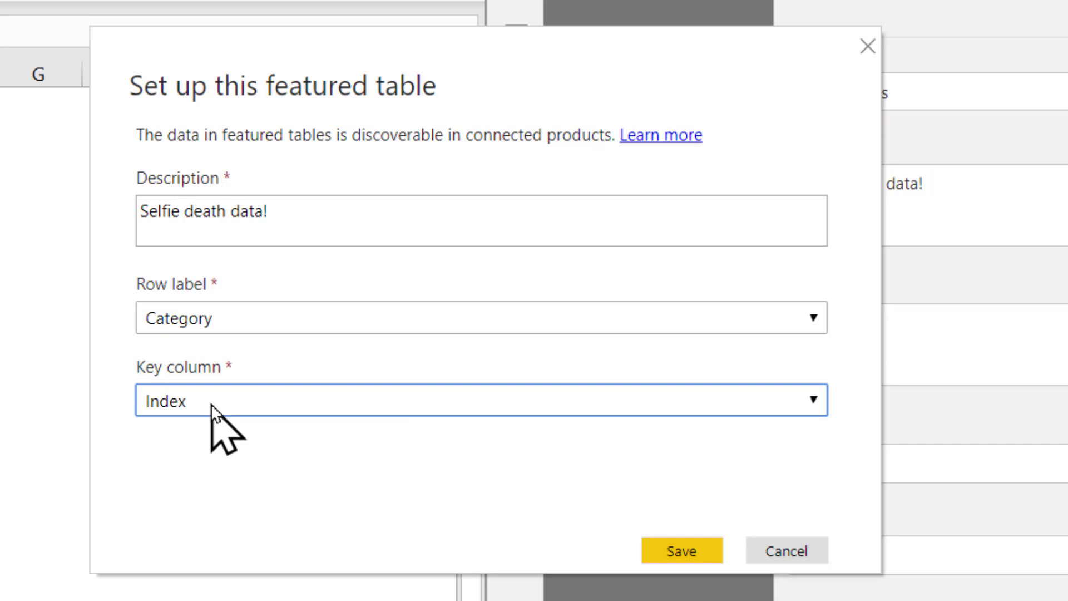
# Step: Leave the featured table setup unchanged and add a Type table beside the Category table
pyautogui.click(792, 553)
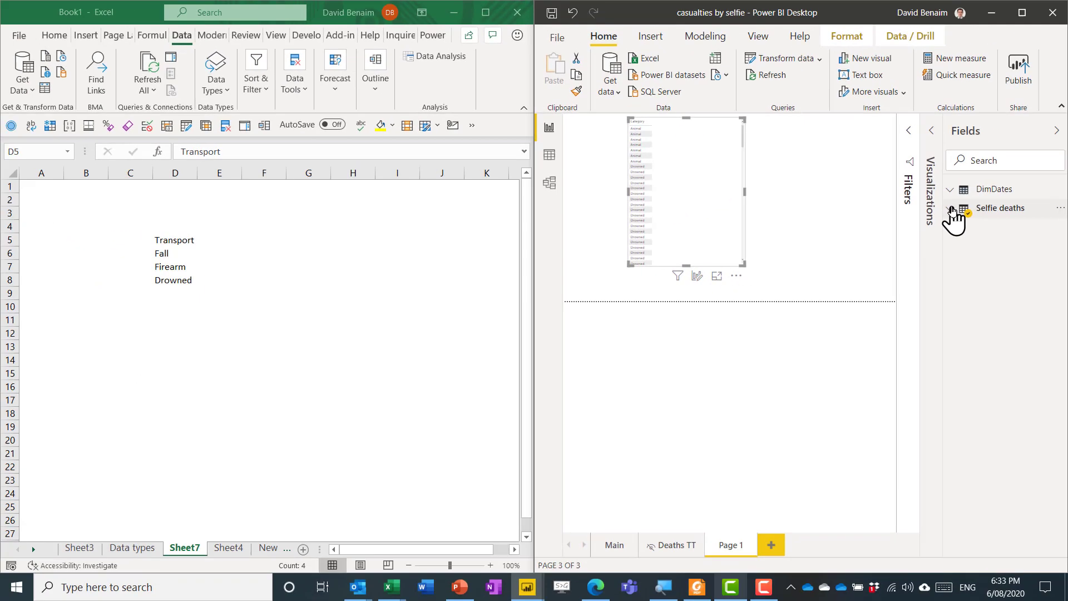
pyautogui.click(953, 213)
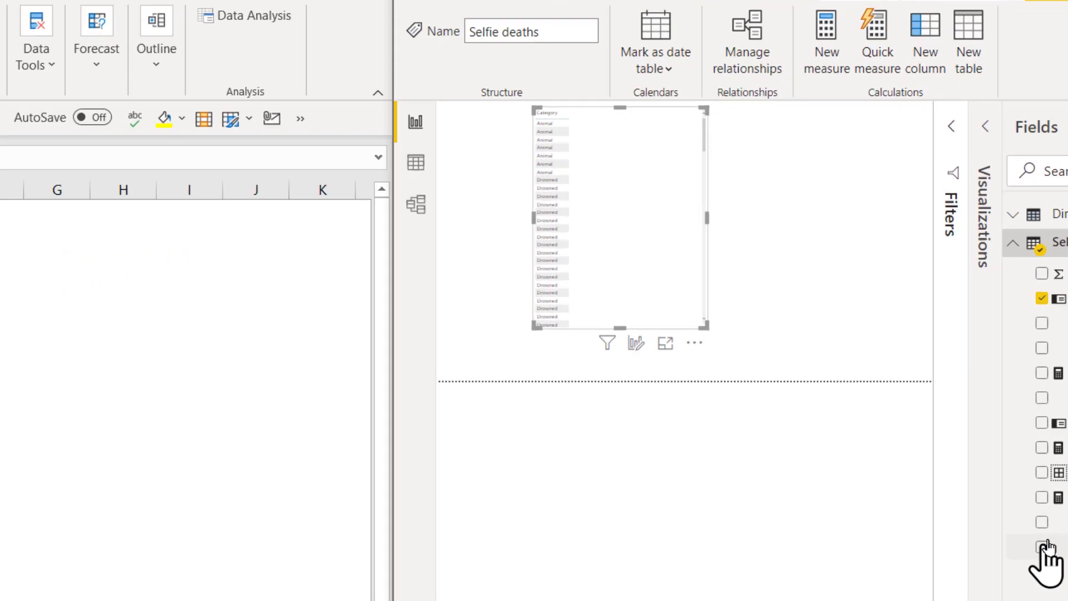
pyautogui.moveTo(992, 413); pyautogui.dragTo(764, 150)
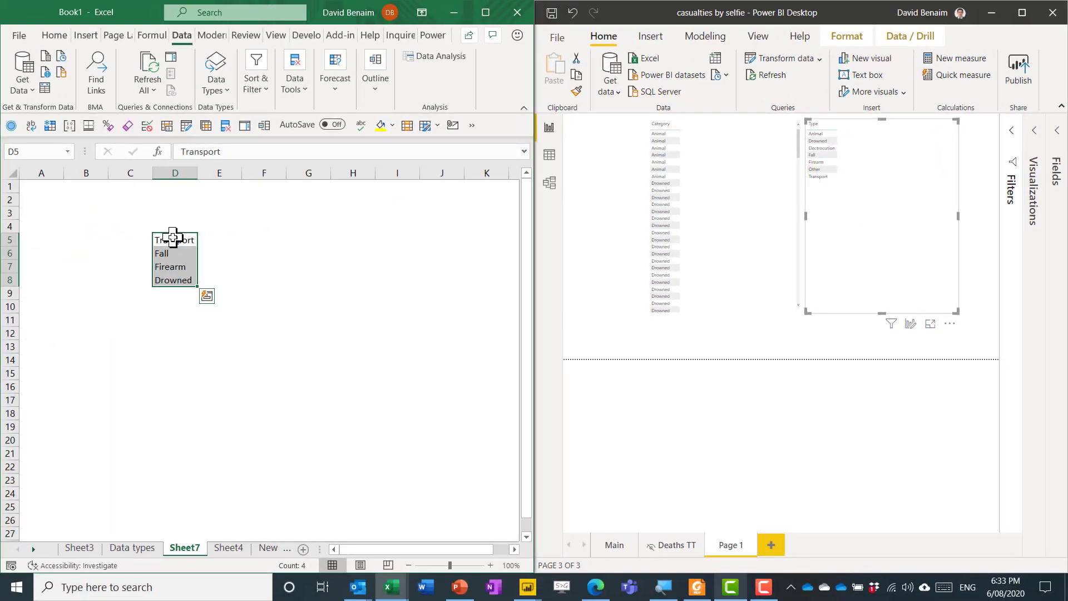
# Step: Convert D5:D8 (Transport, Fall, Firearm, Drowned) to Selfie deaths, then view its rows in Power BI
pyautogui.moveTo(176, 239); pyautogui.dragTo(175, 280)
pyautogui.click(216, 86)
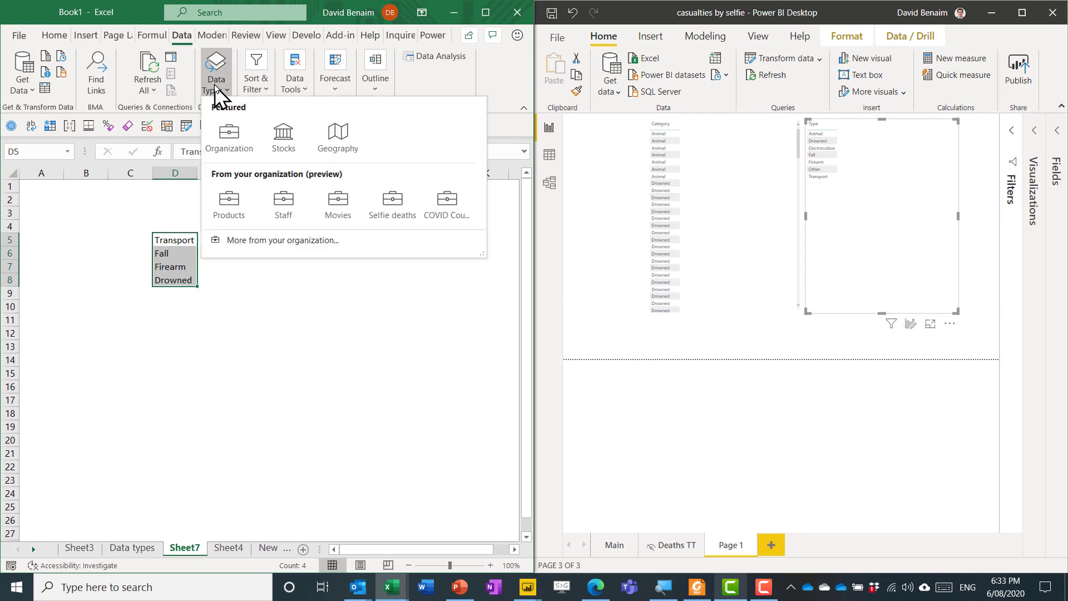
pyautogui.click(398, 207)
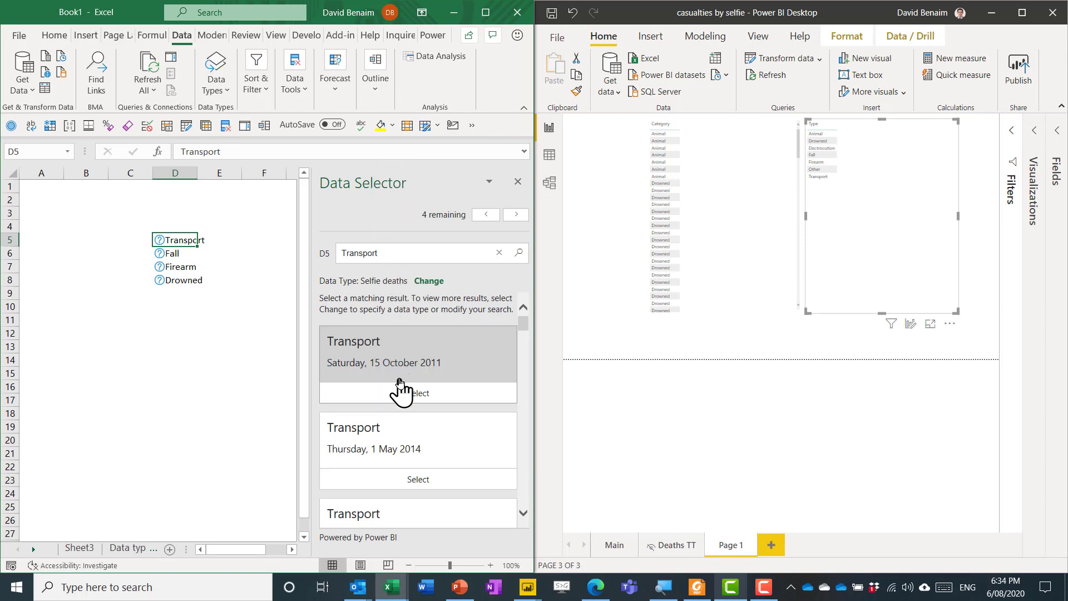
pyautogui.scroll(-3, 419, 358)
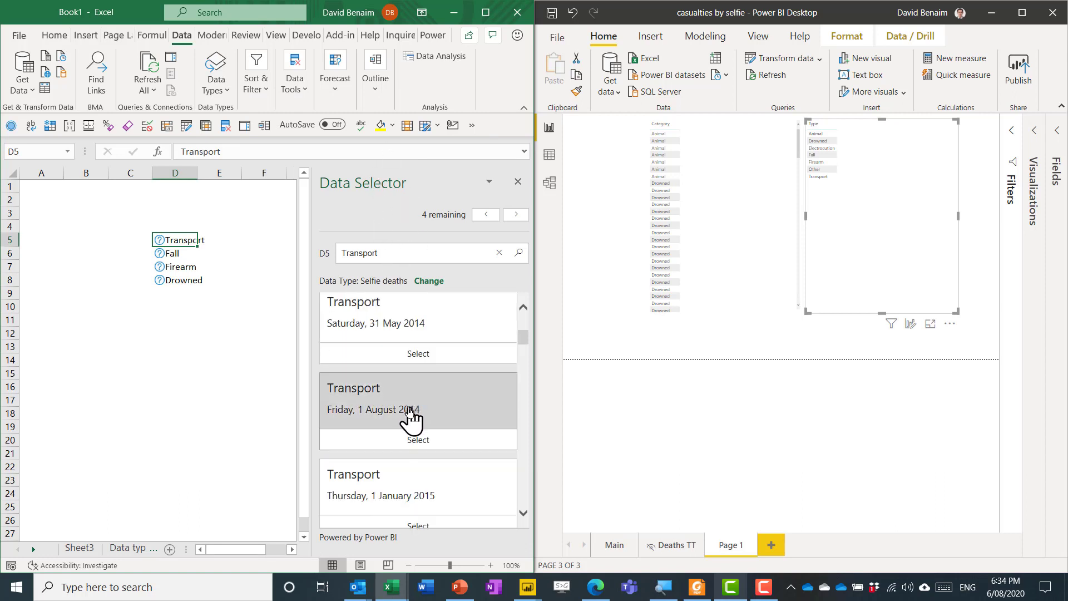
pyautogui.scroll(3, 369, 341)
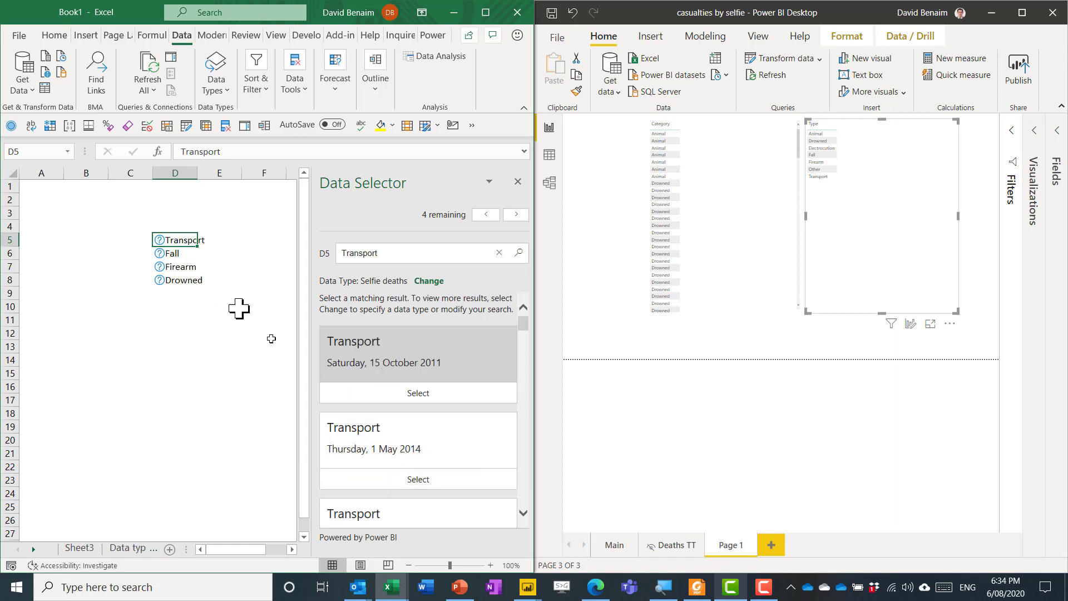
pyautogui.click(549, 158)
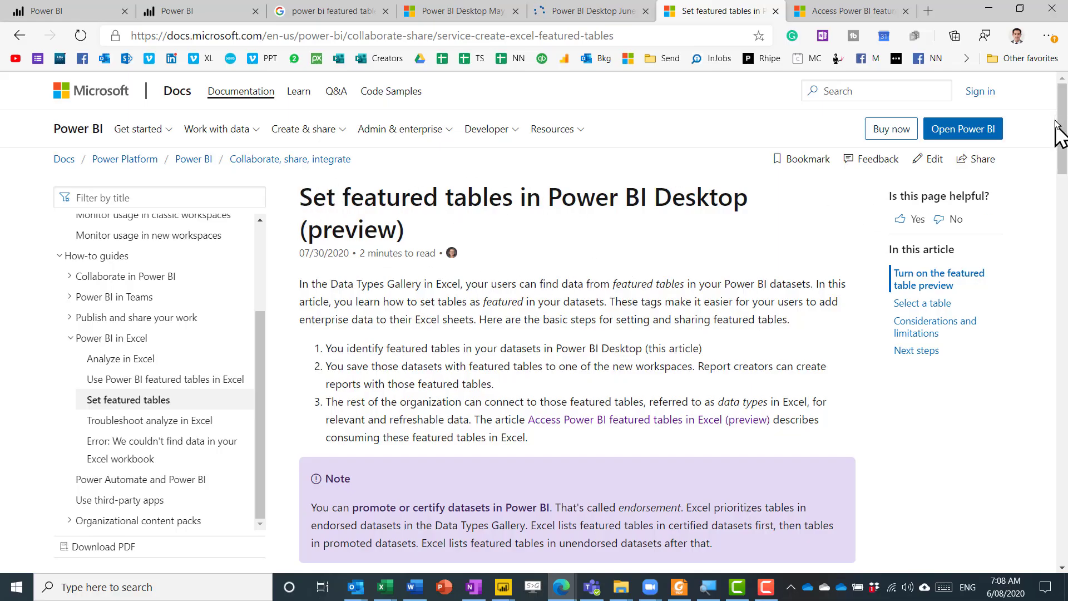
# Step: Read the Considerations and limitations section, highlighting the unsupported-datasets limitation
pyautogui.moveTo(1059, 132); pyautogui.dragTo(1066, 469)
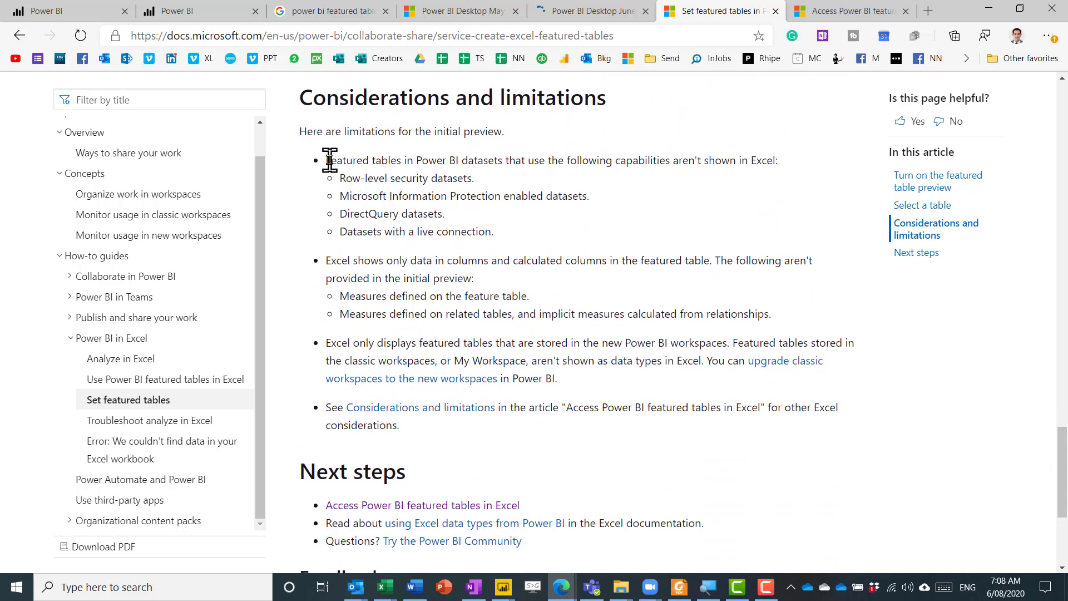
pyautogui.moveTo(330, 160); pyautogui.dragTo(783, 176)
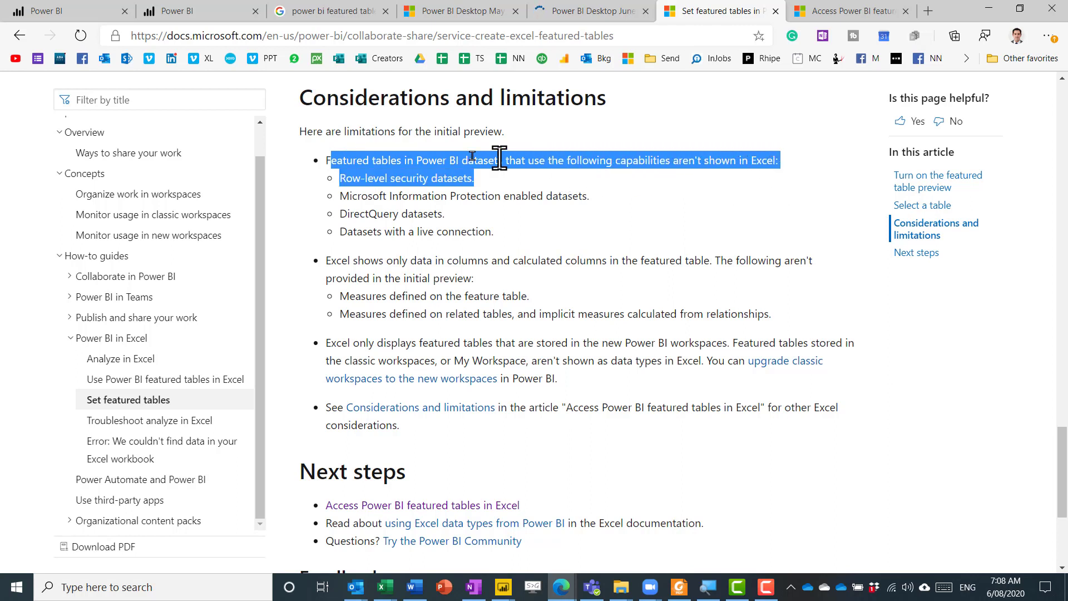
pyautogui.click(491, 183)
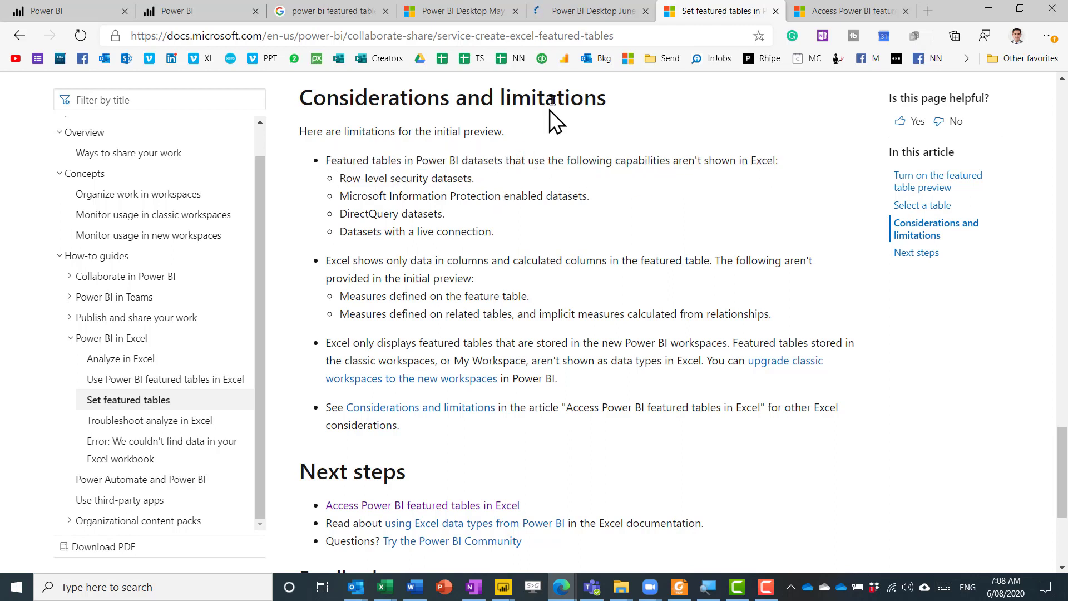
# Step: Check the June blog's RLS featured-table heading, then open the Access Power BI featured tables in Excel article
pyautogui.click(577, 13)
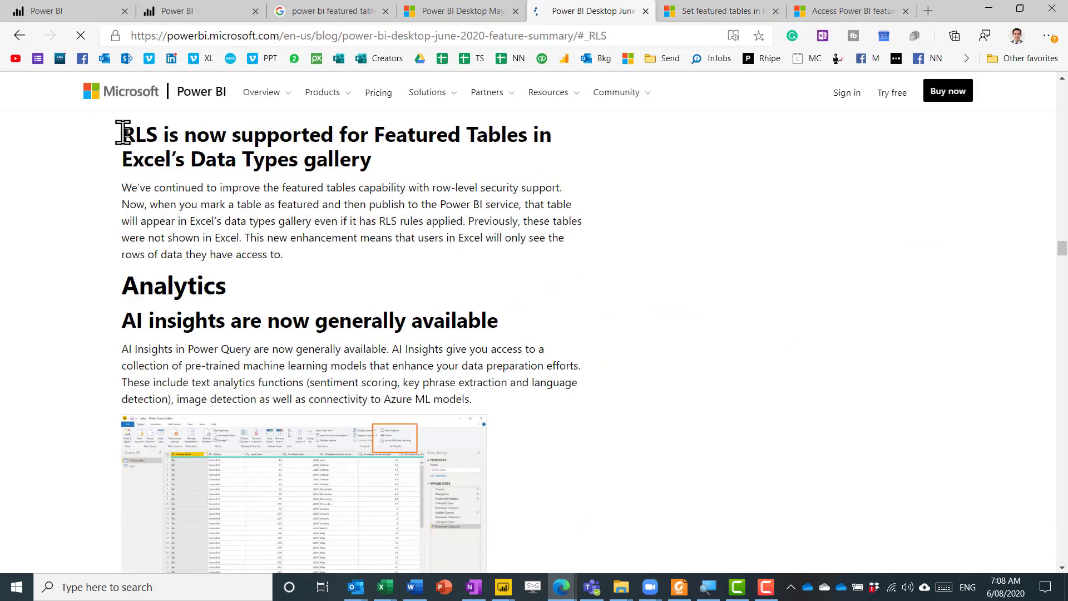
pyautogui.moveTo(123, 134); pyautogui.dragTo(465, 170)
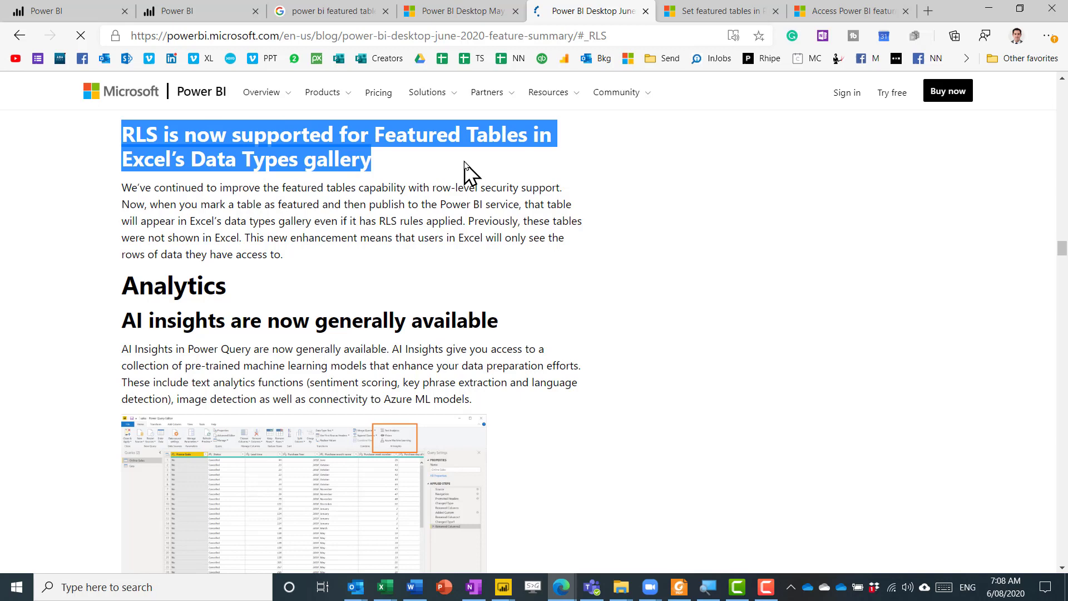
pyautogui.click(420, 202)
pyautogui.click(723, 12)
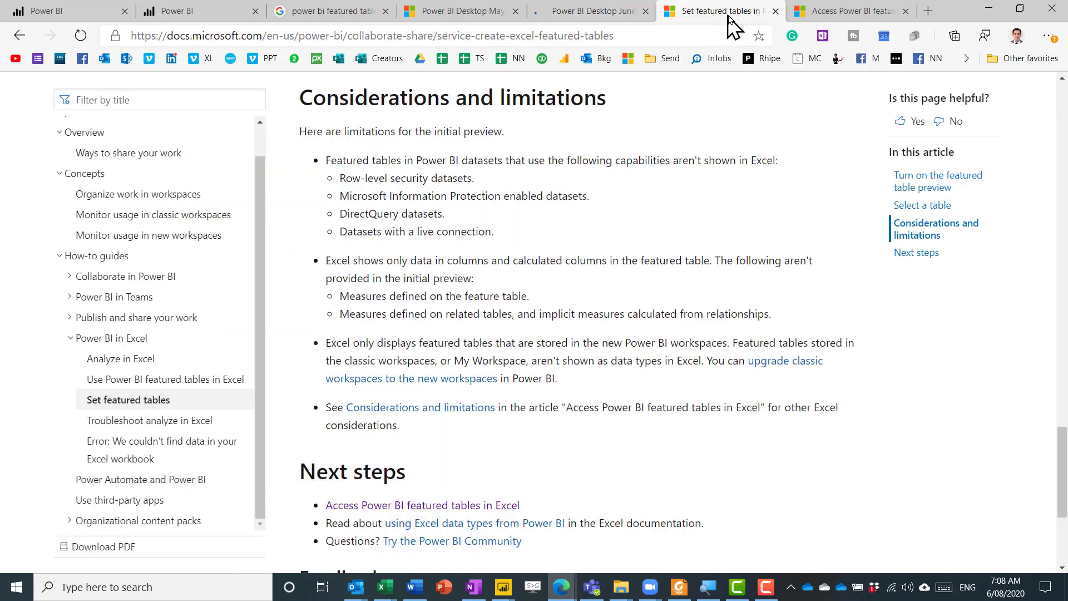
pyautogui.click(827, 12)
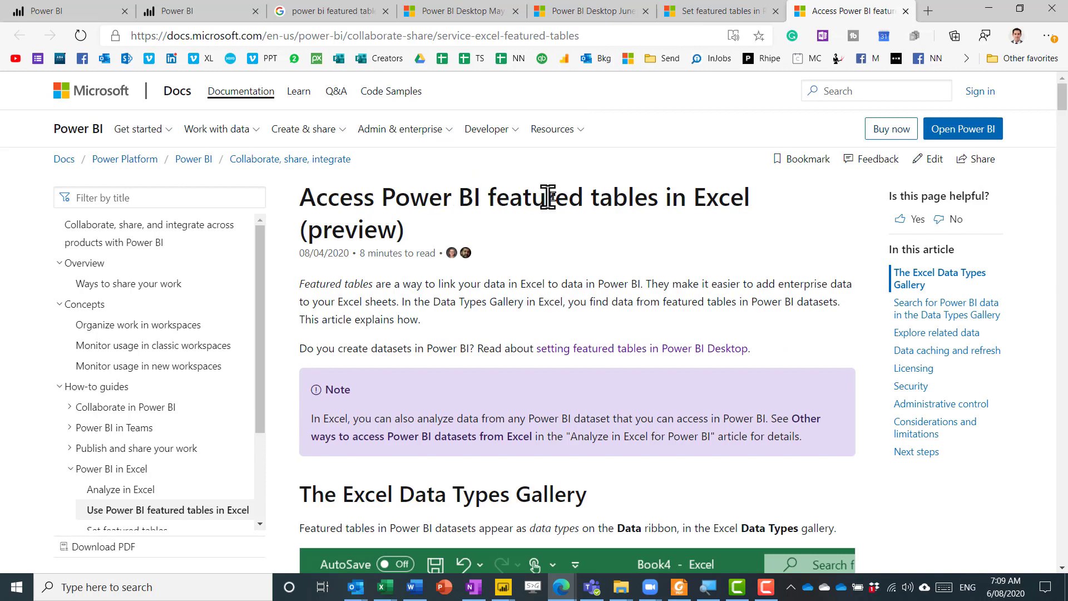
pyautogui.moveTo(1065, 108); pyautogui.dragTo(1057, 341)
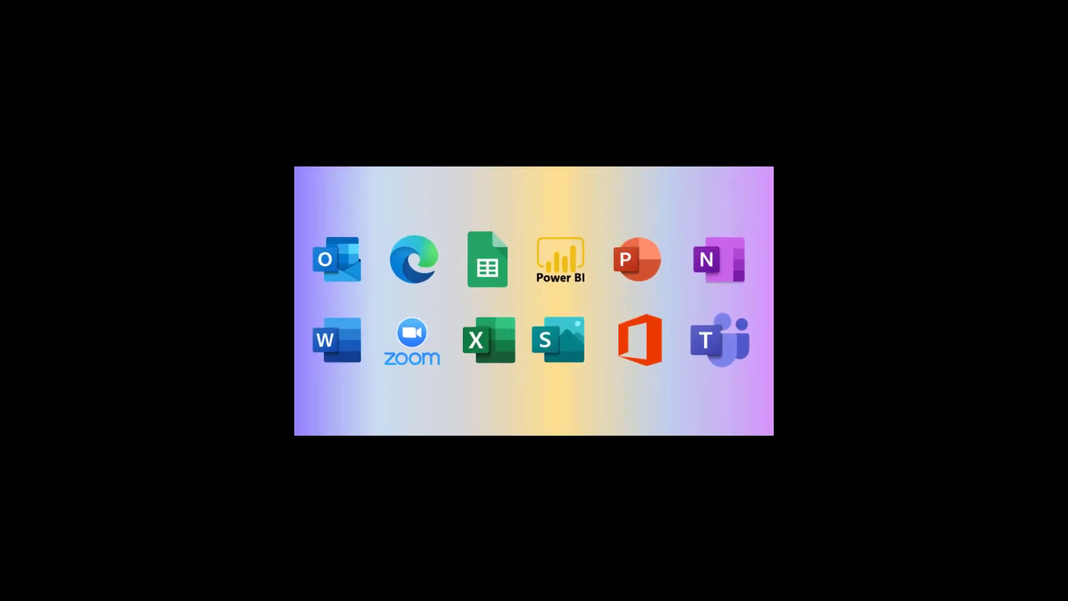